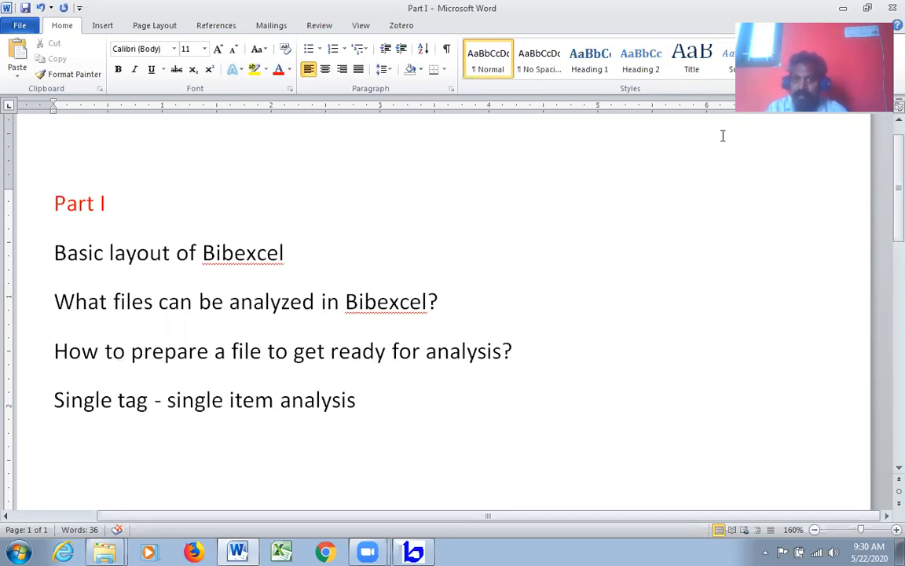
- Minimize the Word outline document, switch to BibExcel and maximize its window
left_click(868, 8)
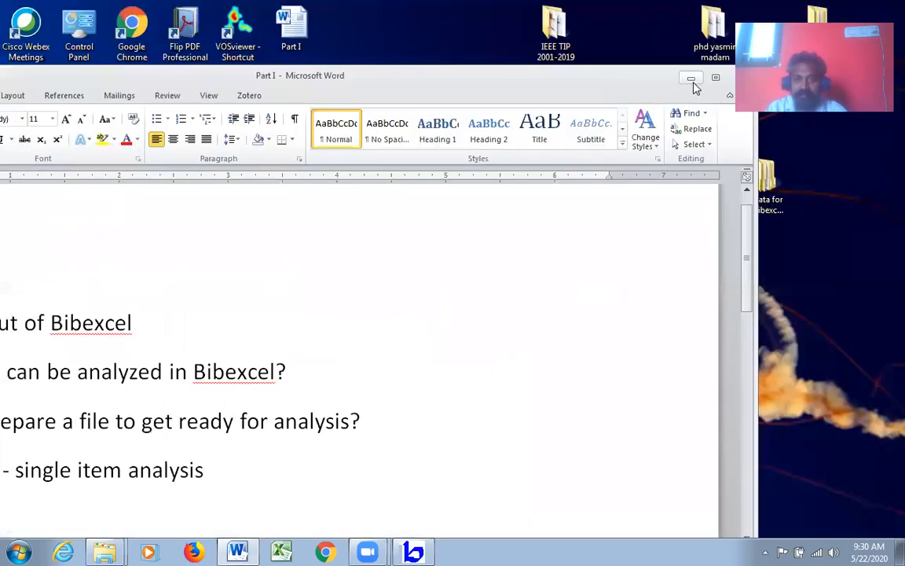
left_click(690, 78)
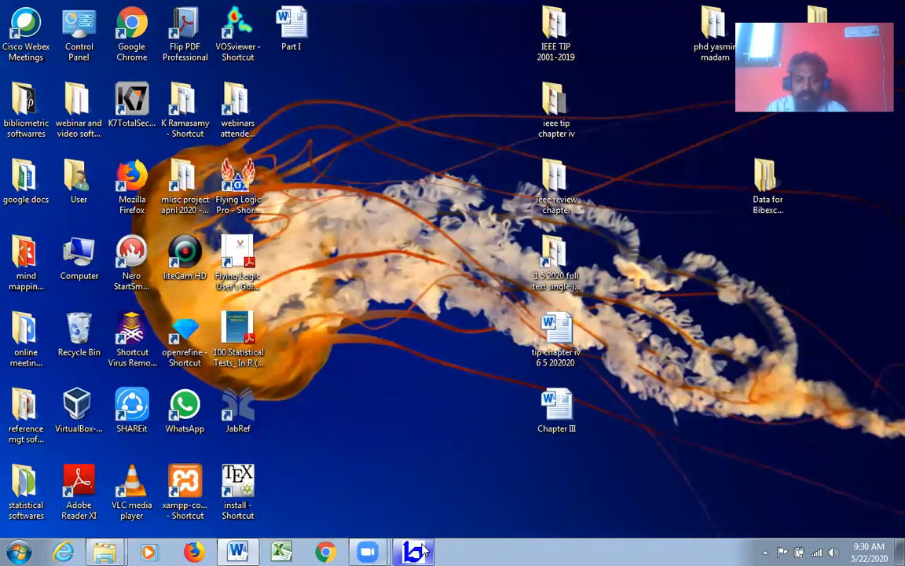
mouse_move(414, 552)
left_click(384, 497)
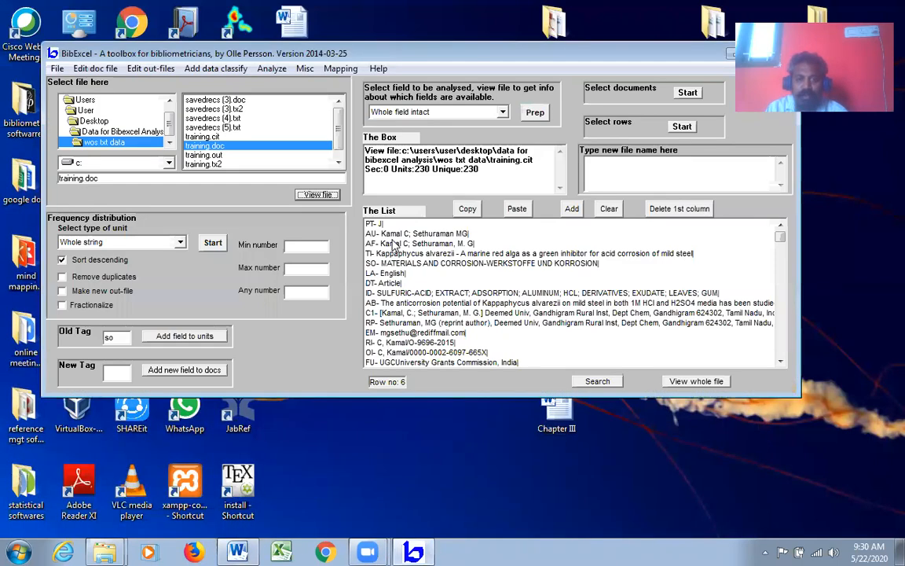
left_click_drag(710, 53, 662, 100)
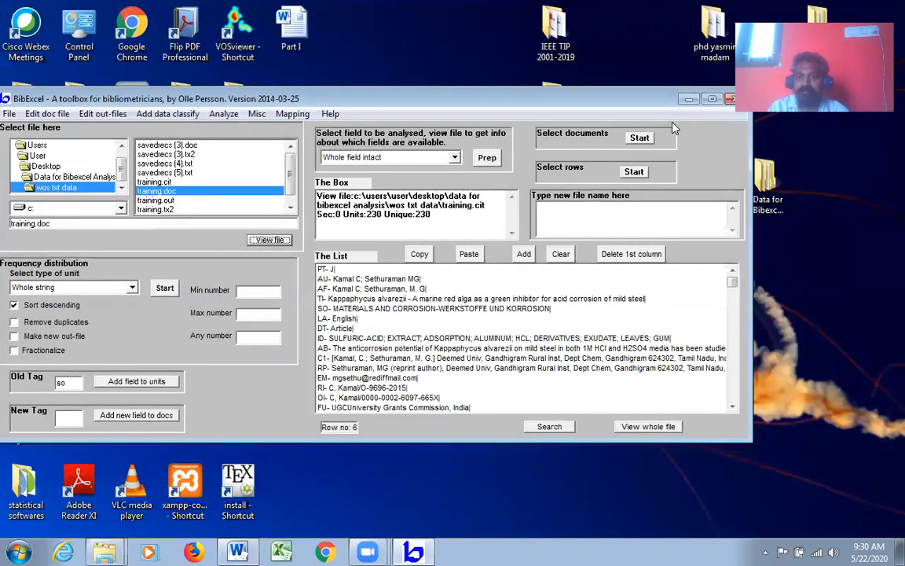
left_click(712, 98)
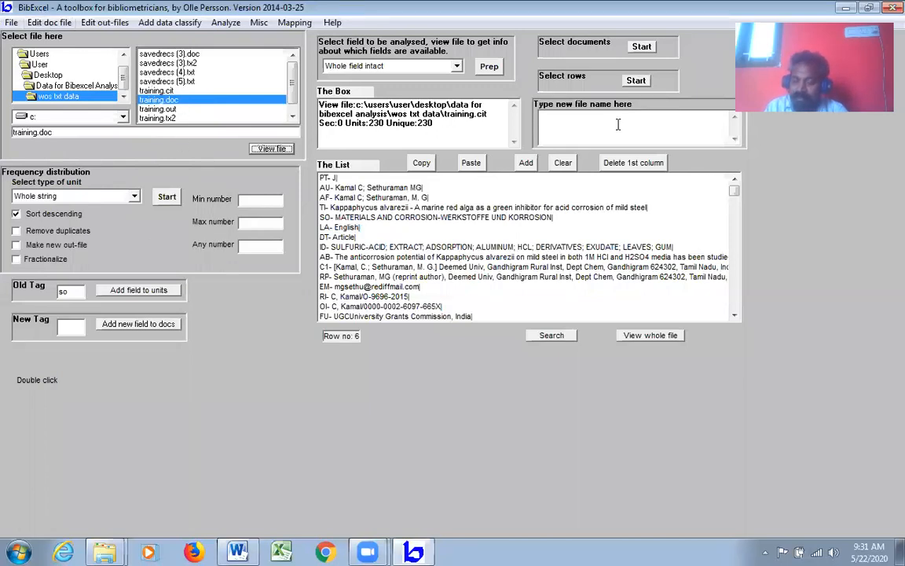
left_click(55, 22)
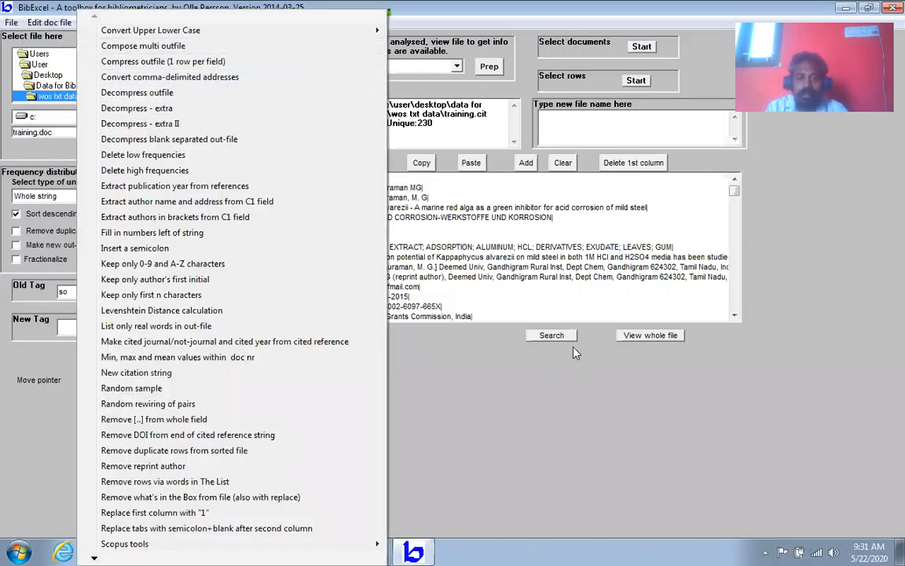
left_click(582, 425)
left_click(258, 22)
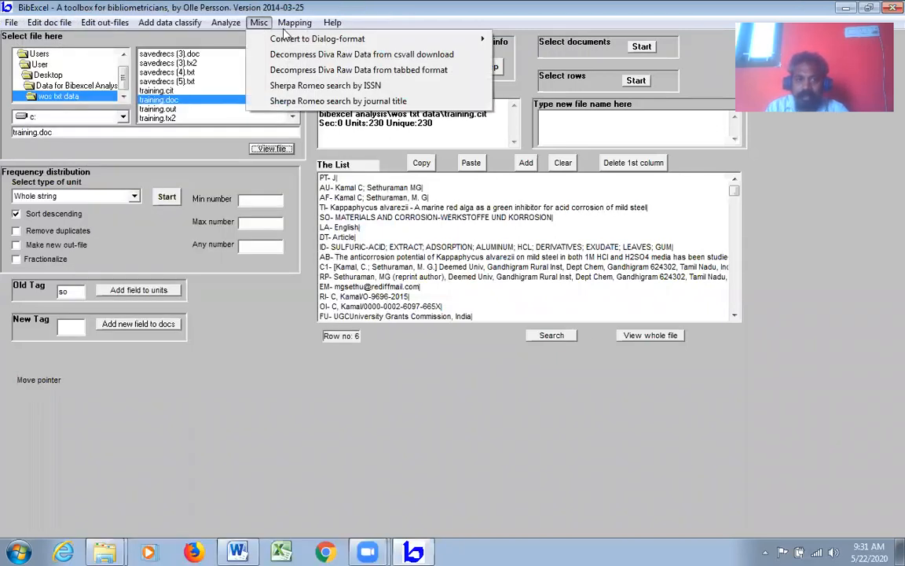
mouse_move(310, 45)
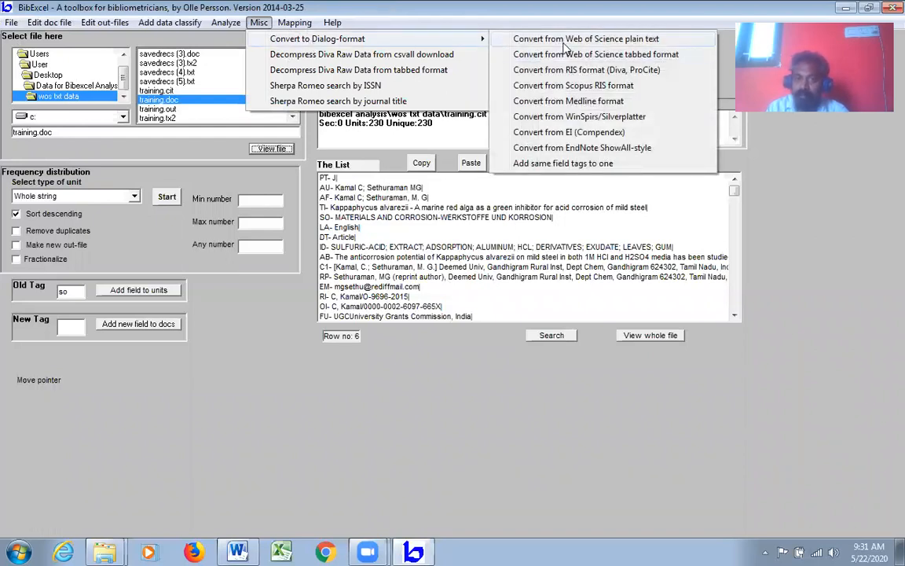
left_click(436, 346)
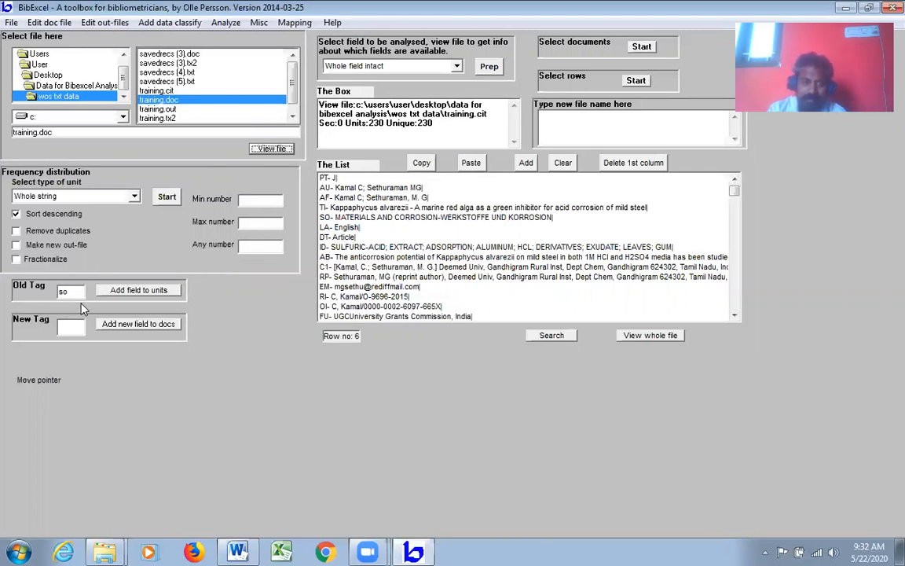
- Set the Old Tag to dt and prepare training.doc's whole intact field as an out-file, overwriting the existing training.out
left_click_drag(74, 293, 47, 296)
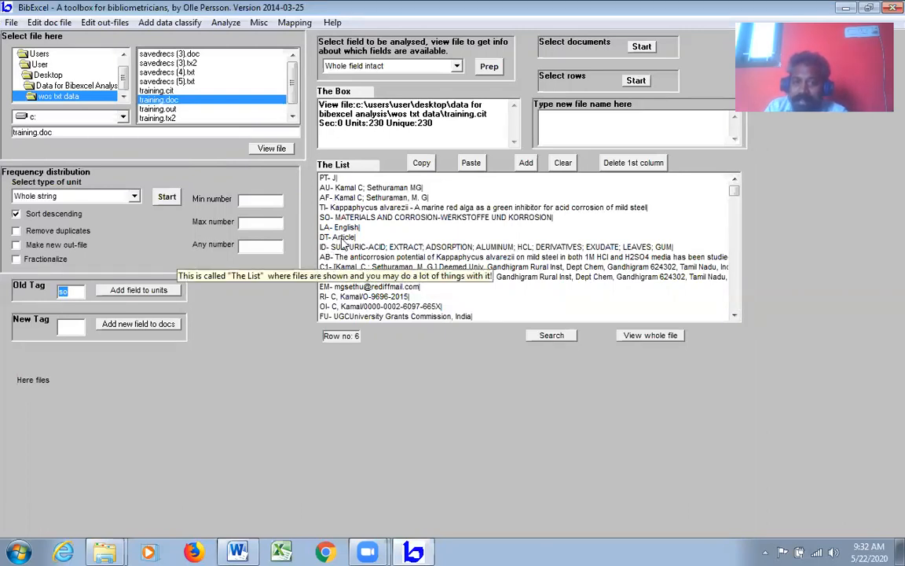
type("dt")
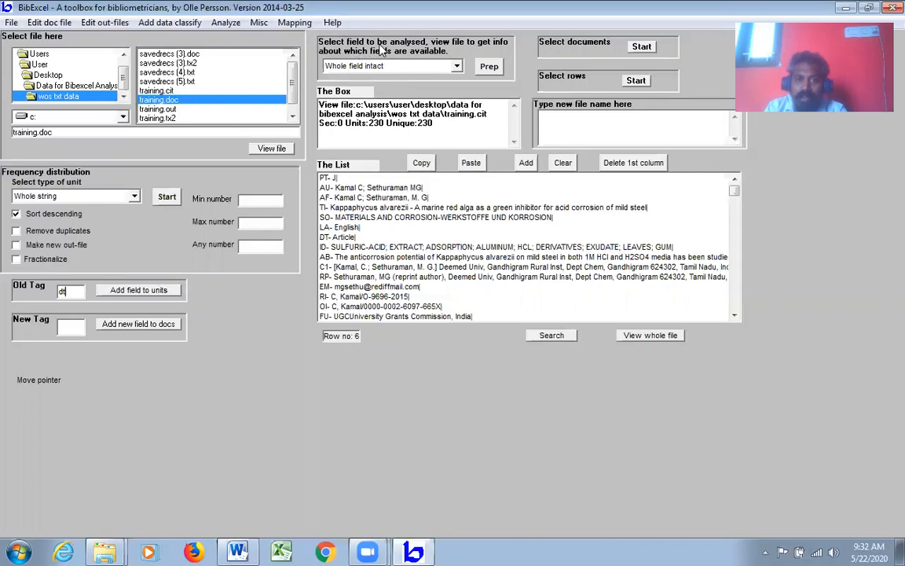
left_click(457, 67)
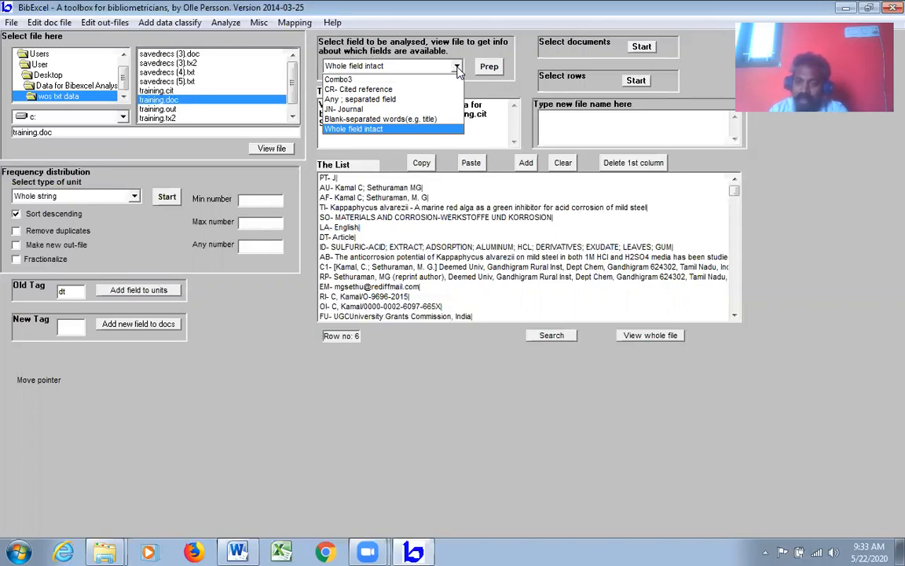
left_click(361, 129)
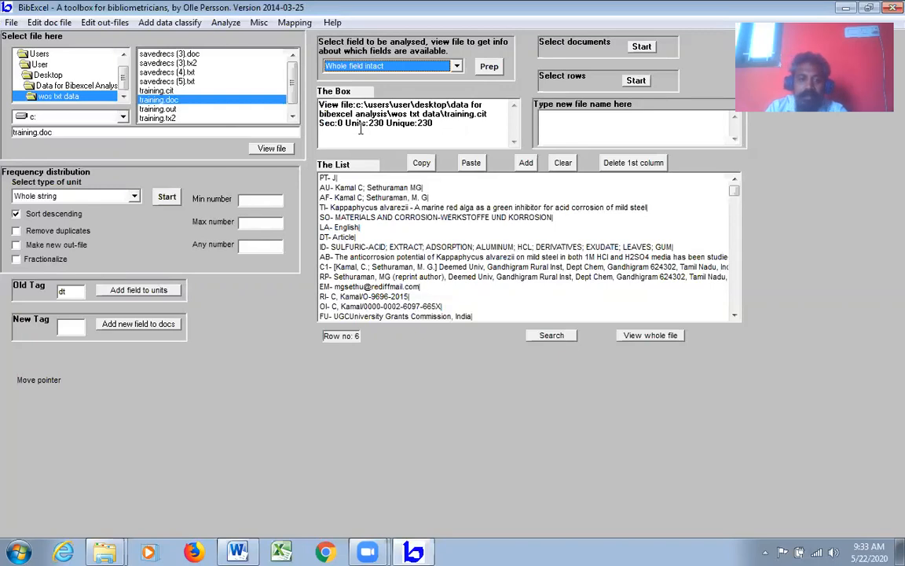
left_click(491, 67)
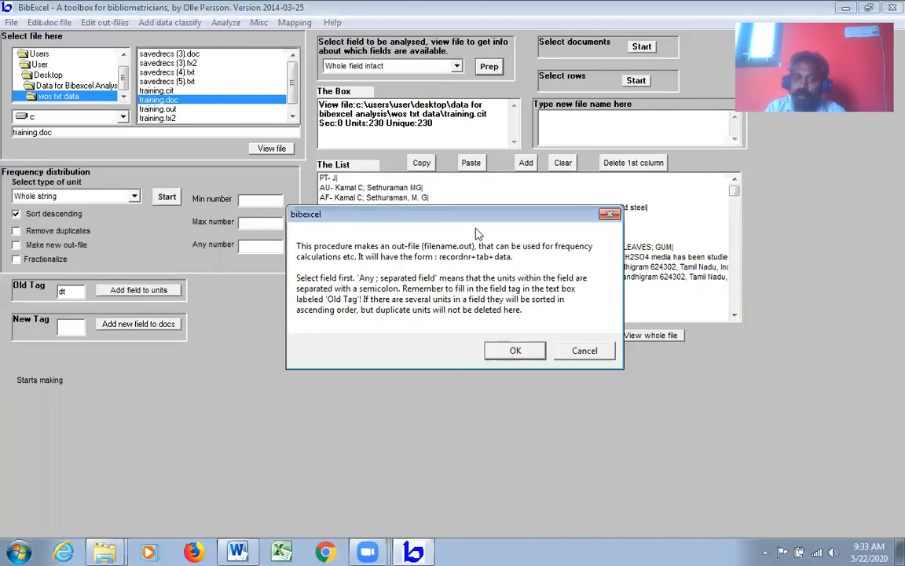
left_click(539, 355)
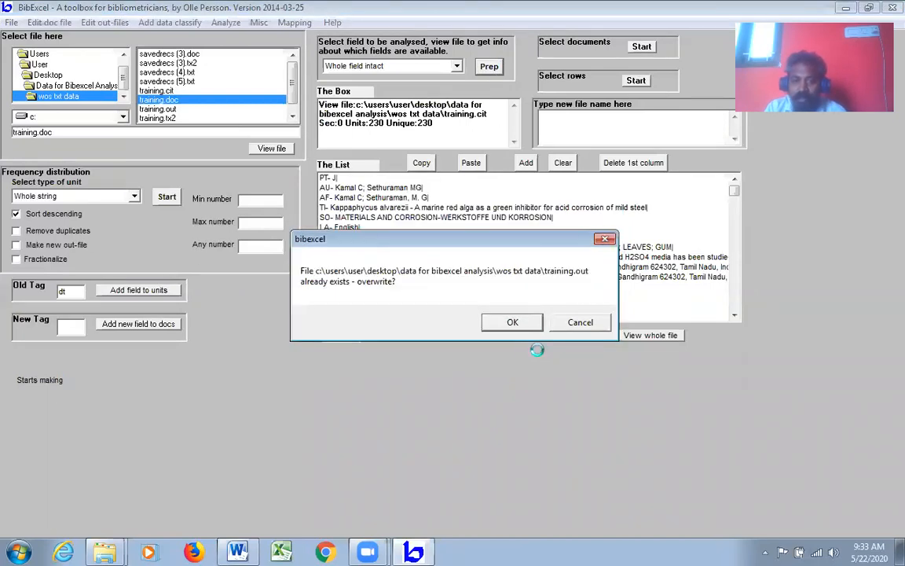
left_click(529, 322)
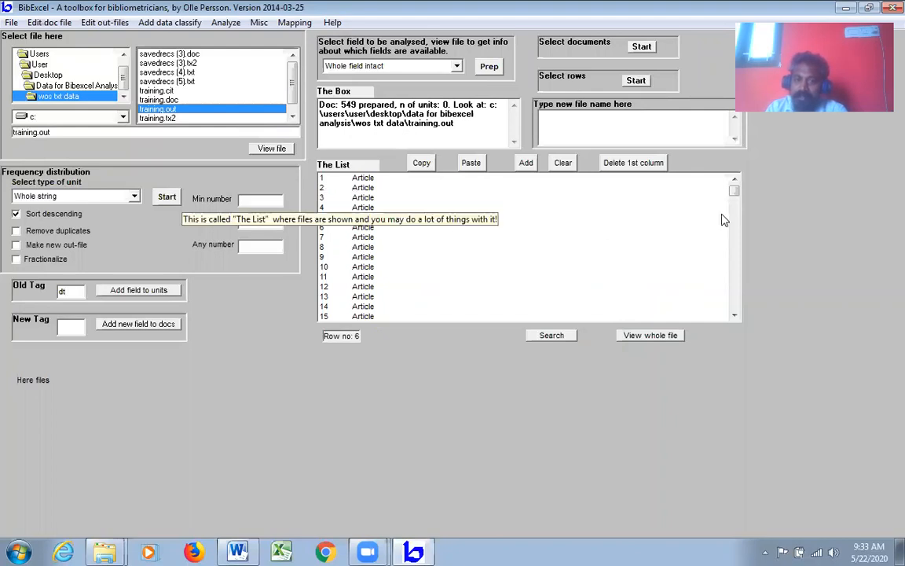
- Calculate the whole-string frequency distribution of the document types in training.out, sorted in descending order
left_click_drag(734, 195, 735, 307)
left_click(631, 336)
left_click_drag(734, 179, 737, 317)
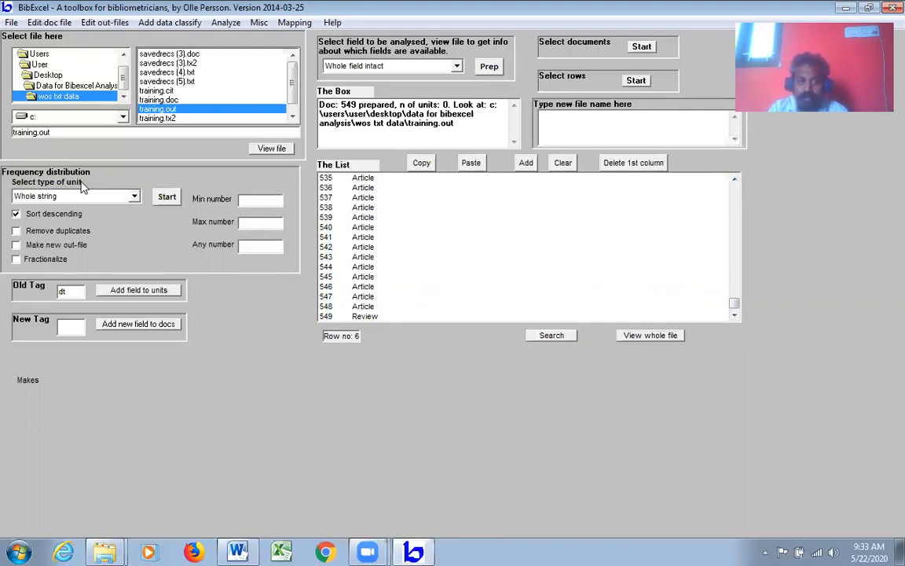
left_click(90, 213)
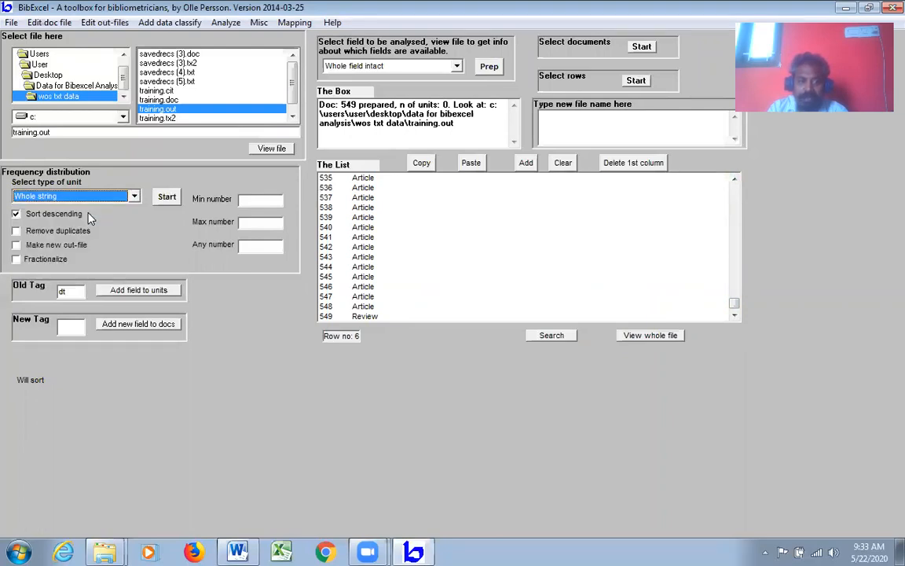
left_click(16, 214)
left_click(16, 214)
left_click(174, 199)
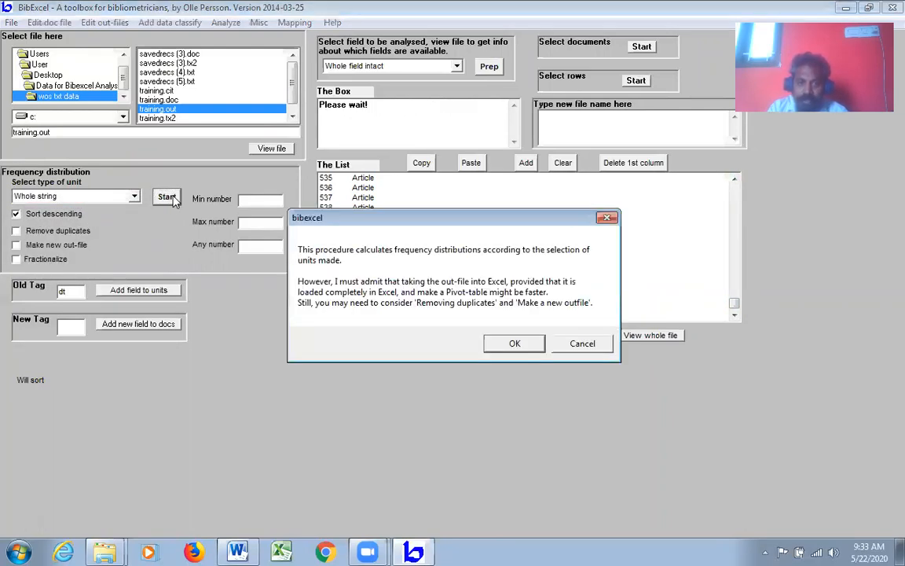
left_click(513, 343)
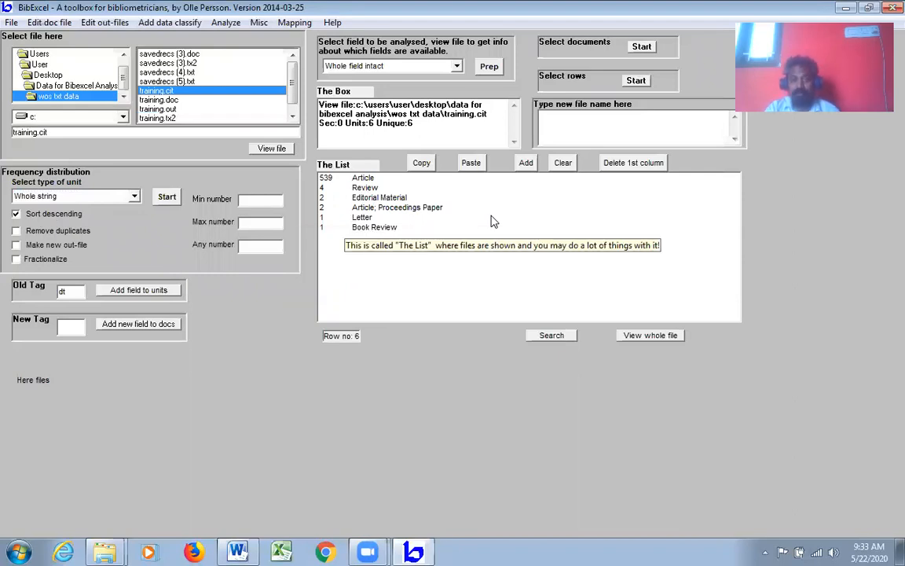
- Copy all rows of the document type frequency list to the clipboard
left_click_drag(364, 179, 374, 238)
left_click(421, 163)
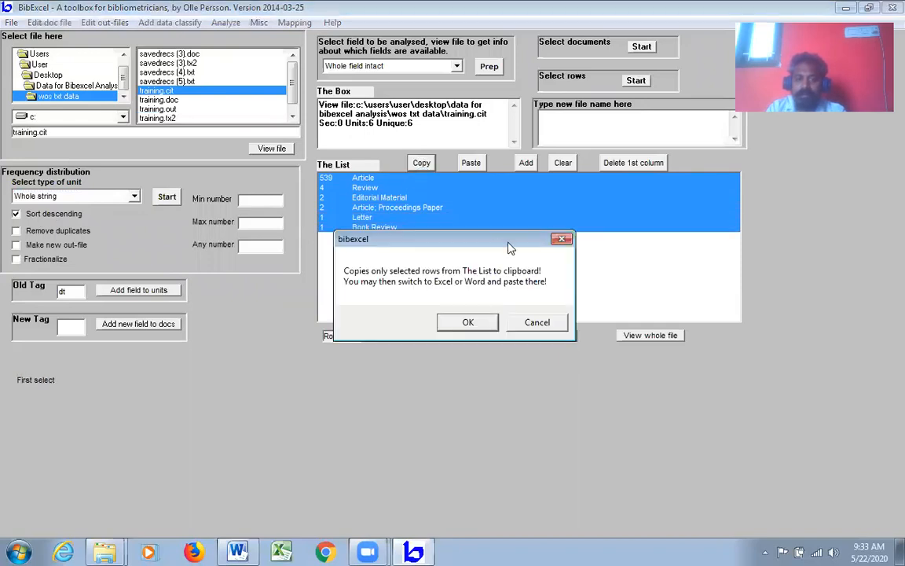
left_click(468, 322)
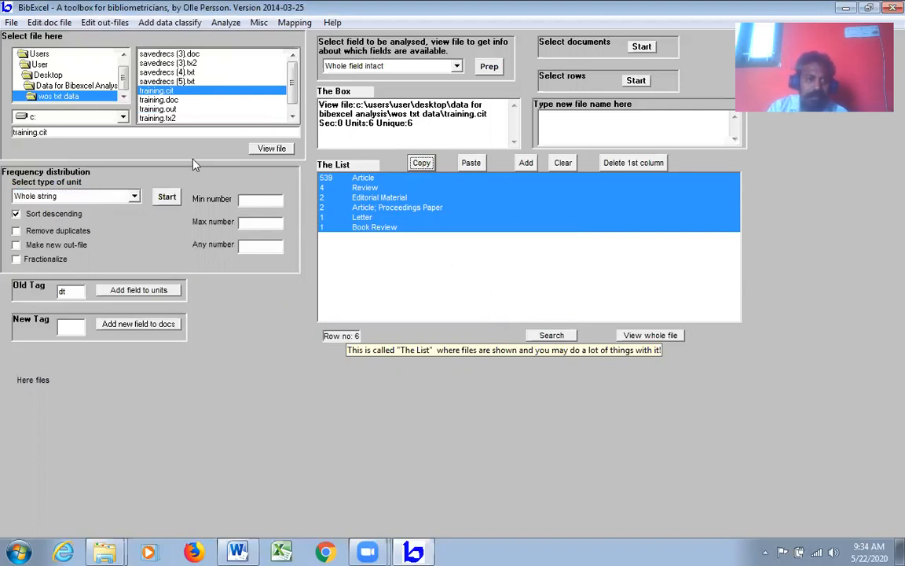
- Display training.doc in The List and examine the first record's AU author, C1 address and FU funding fields
left_click(157, 100)
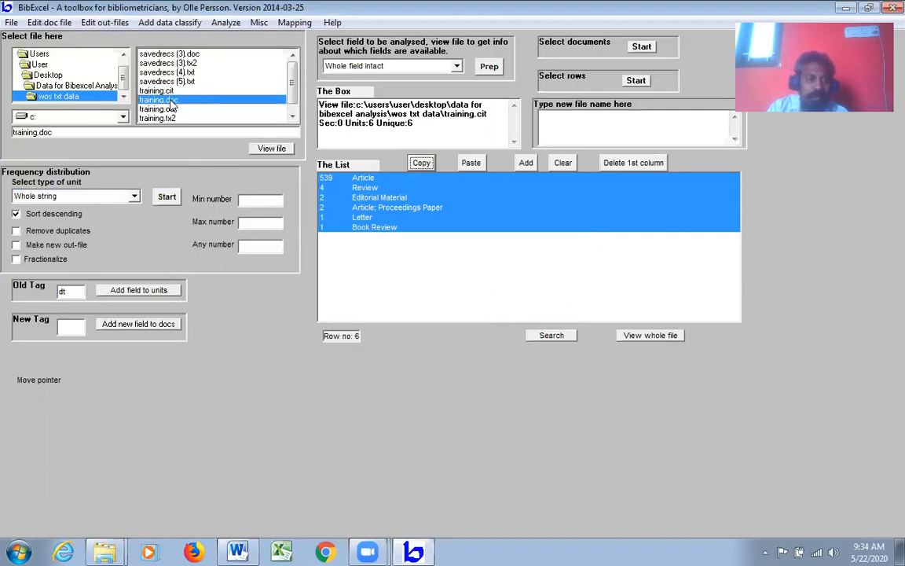
left_click(272, 148)
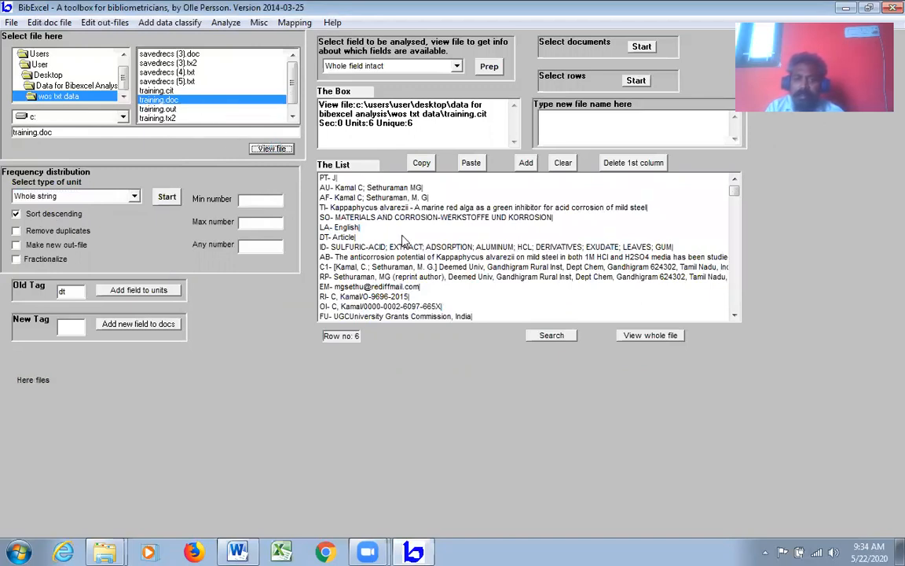
left_click(367, 188)
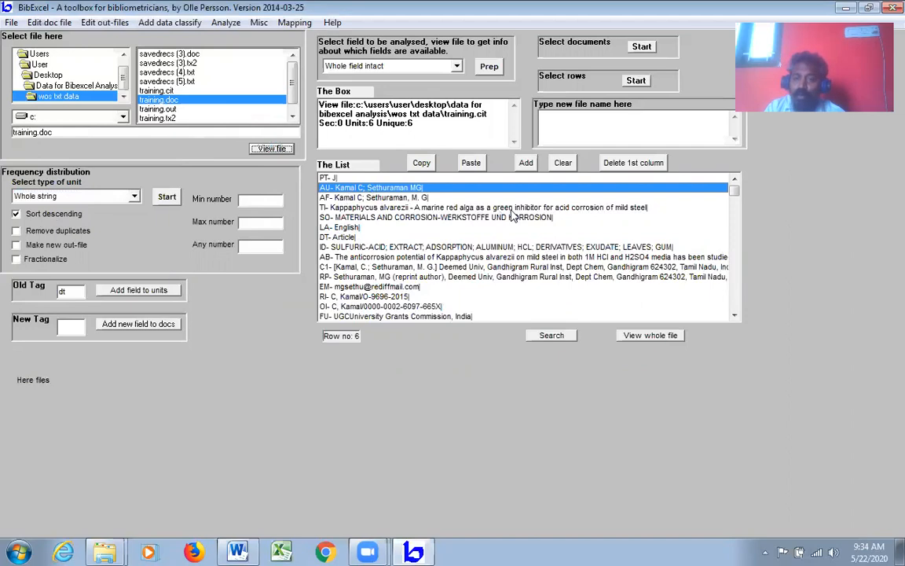
left_click(421, 192)
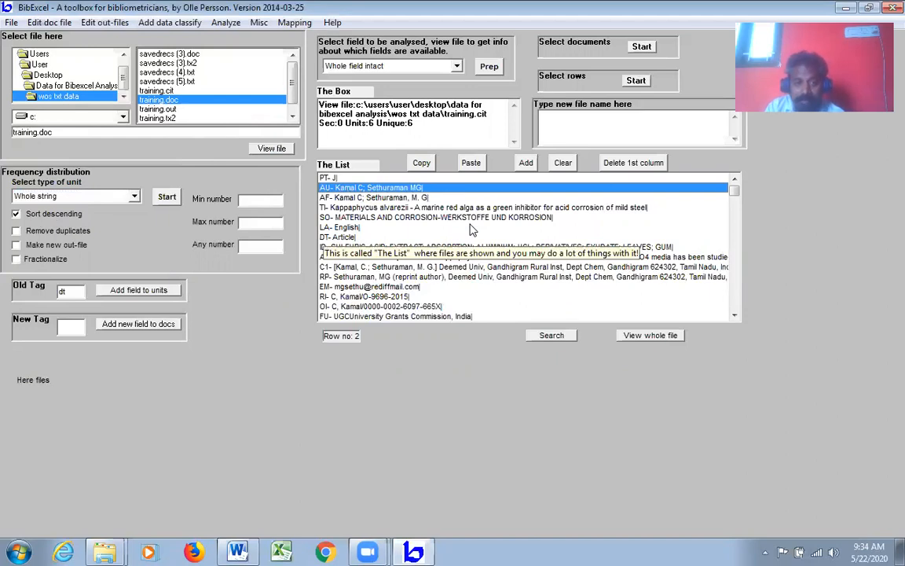
left_click(383, 268)
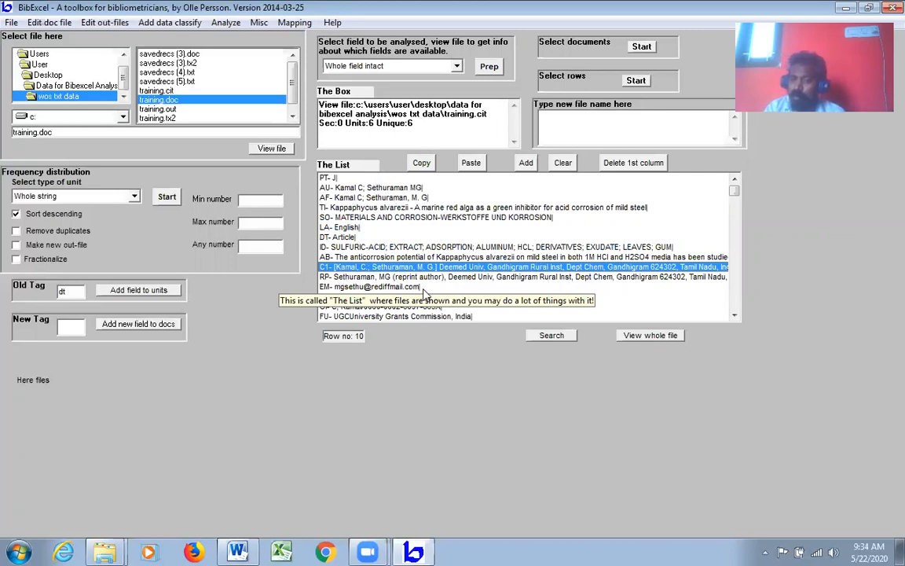
left_click(735, 315)
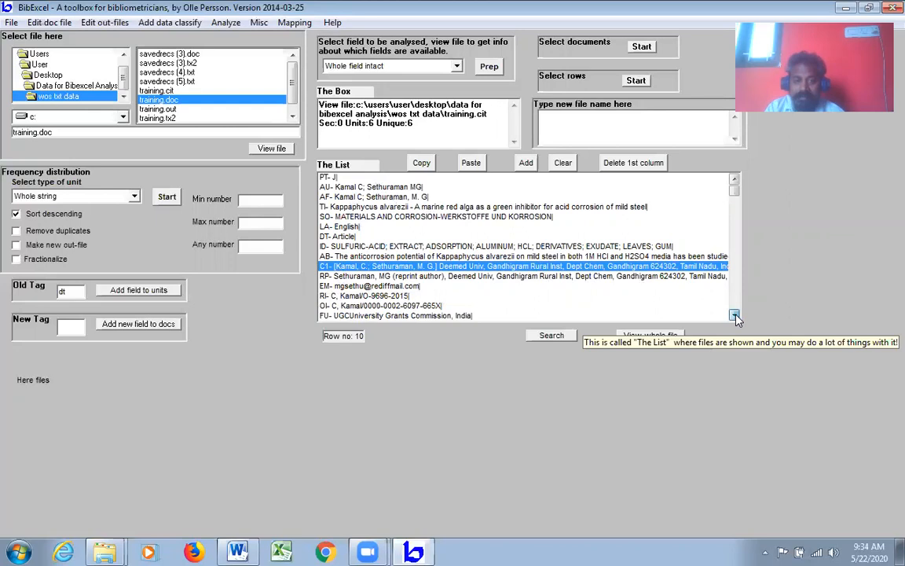
left_click(735, 316)
left_click(735, 316)
left_click(735, 315)
left_click(734, 316)
left_click(735, 315)
left_click(735, 315)
left_click(350, 229)
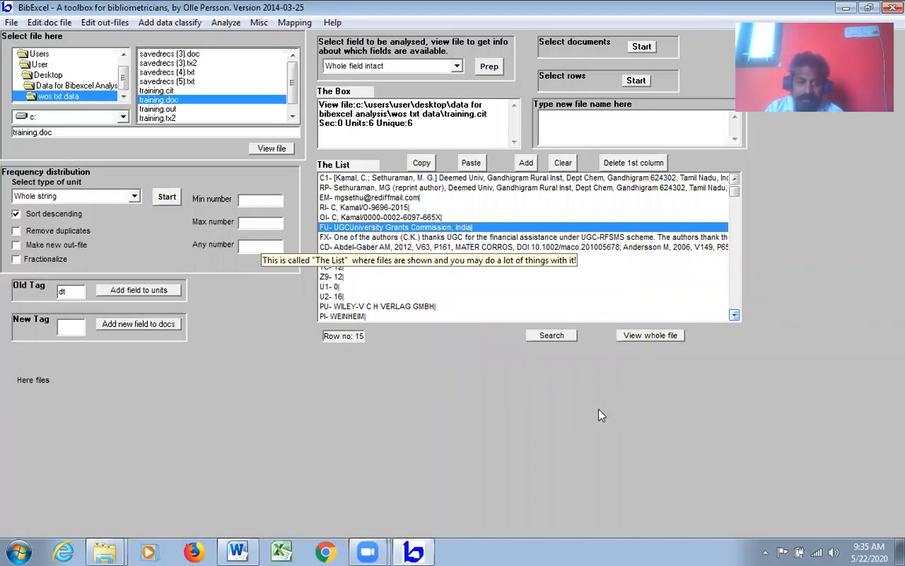
- Examine the WC and SC subject category fields near the end of the first record
left_click(735, 317)
left_click(735, 317)
left_click(735, 317)
left_click(734, 317)
left_click(734, 317)
left_click(734, 316)
left_click(734, 317)
left_click(733, 317)
left_click(734, 317)
left_click(734, 317)
left_click(734, 316)
left_click(734, 317)
left_click(734, 317)
left_click(351, 240)
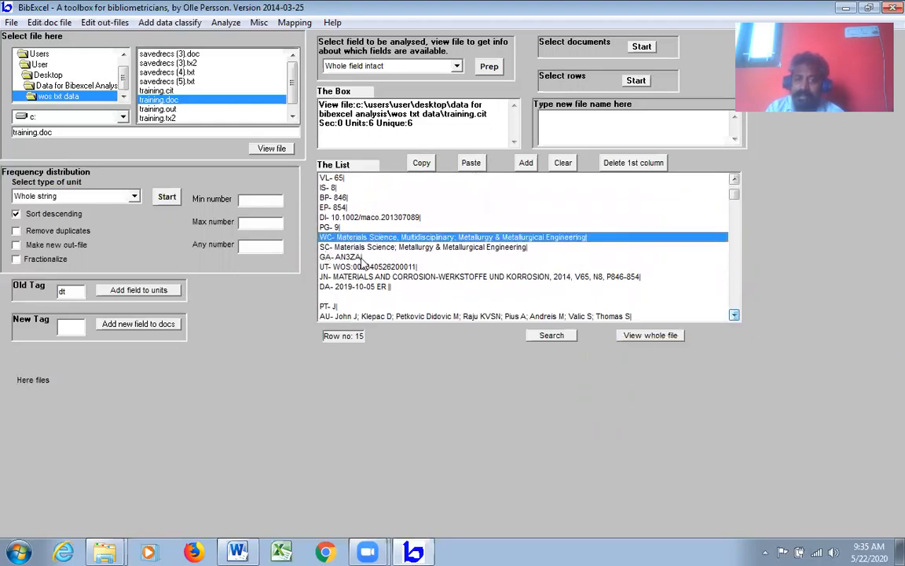
left_click(371, 248)
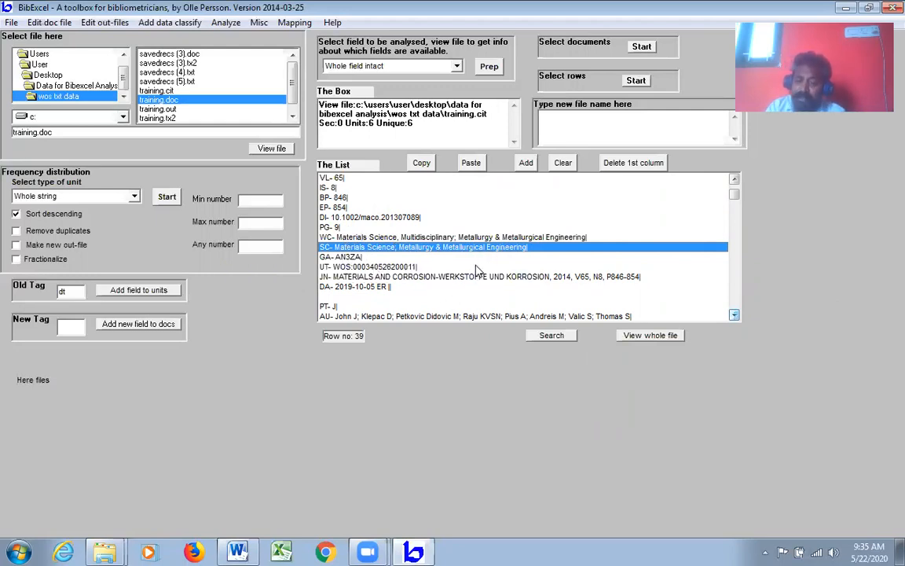
- Return to the start of the first record and examine its ID keyword and AU author fields
scroll(664, 281, "down", 1)
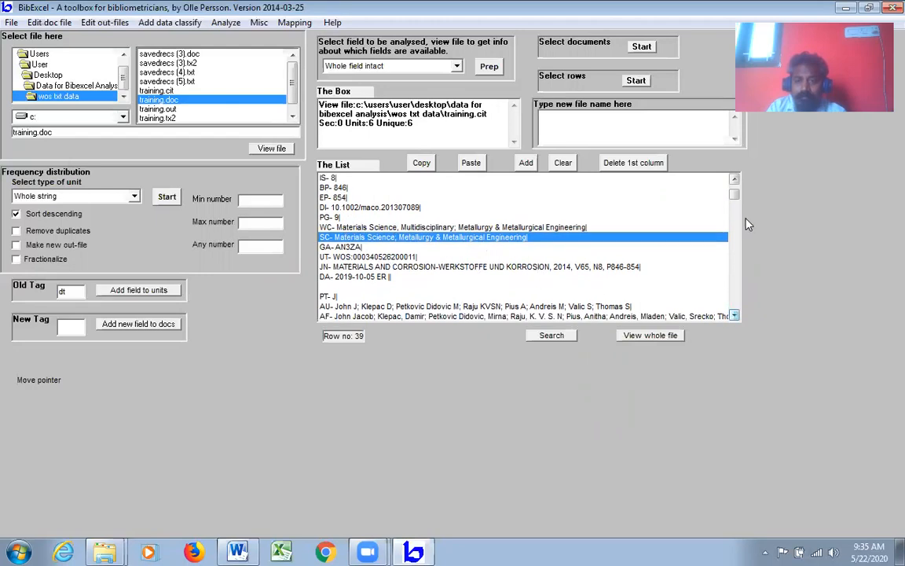
left_click(734, 180)
left_click_drag(734, 180, 734, 179)
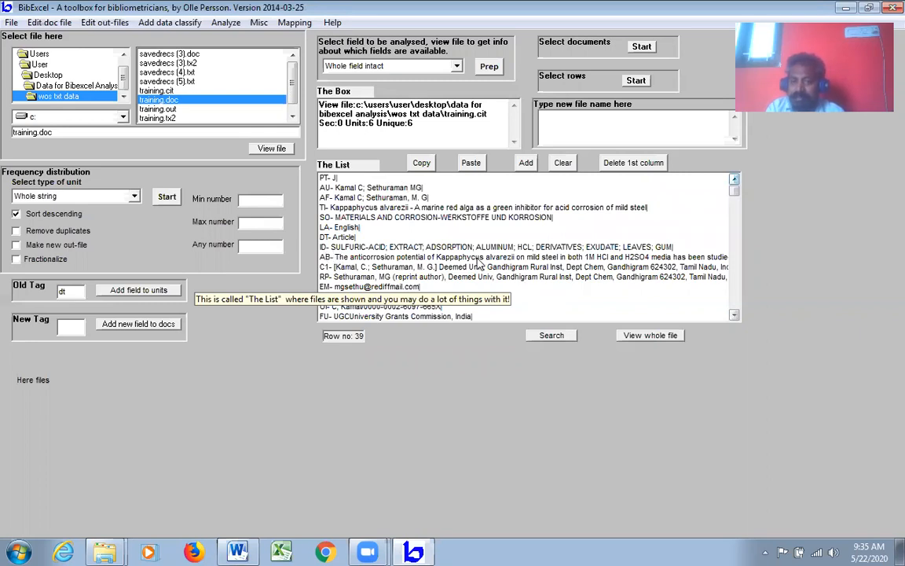
left_click(342, 248)
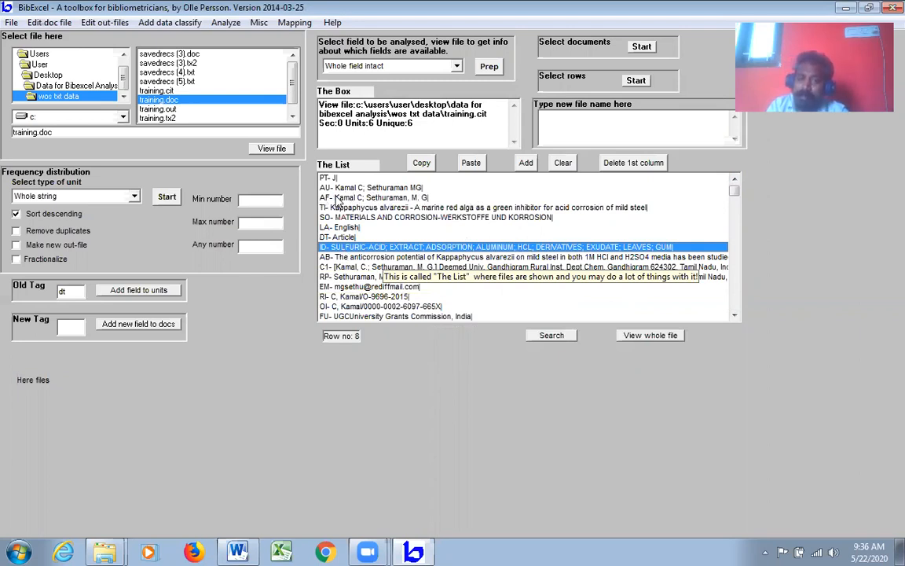
left_click(381, 189)
- Prepare an out-file from training.doc for old tag au as Any ; separated field, overwriting training.out without keeping the unit order
left_click_drag(80, 295, 58, 293)
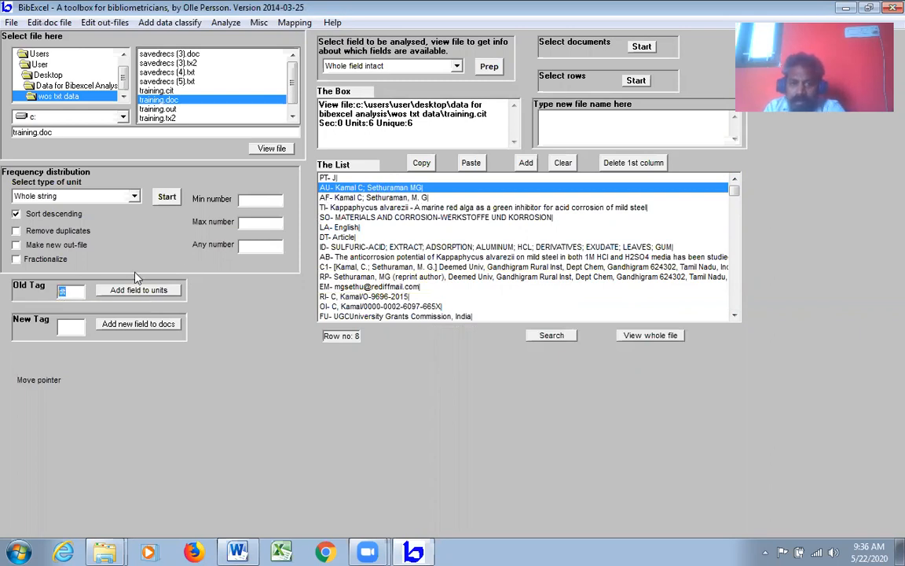
type("au")
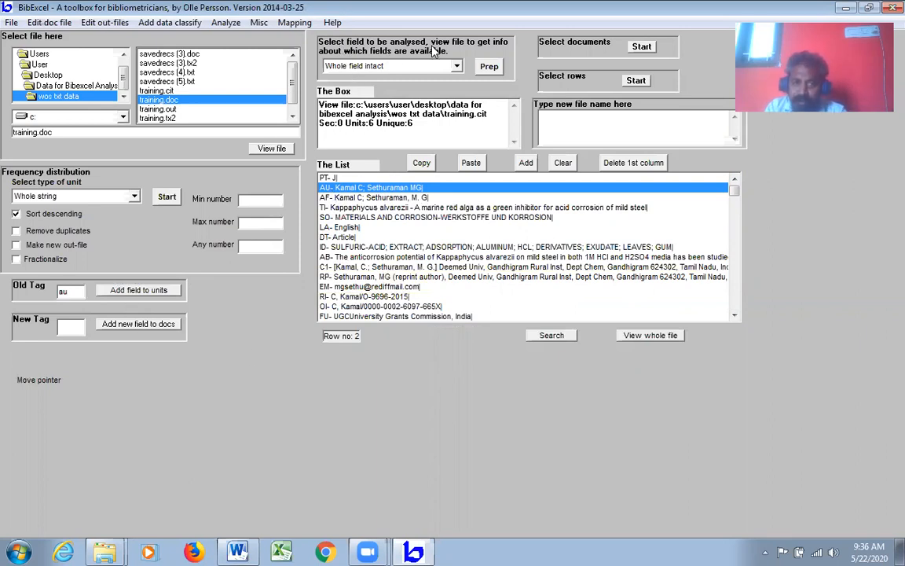
left_click(457, 67)
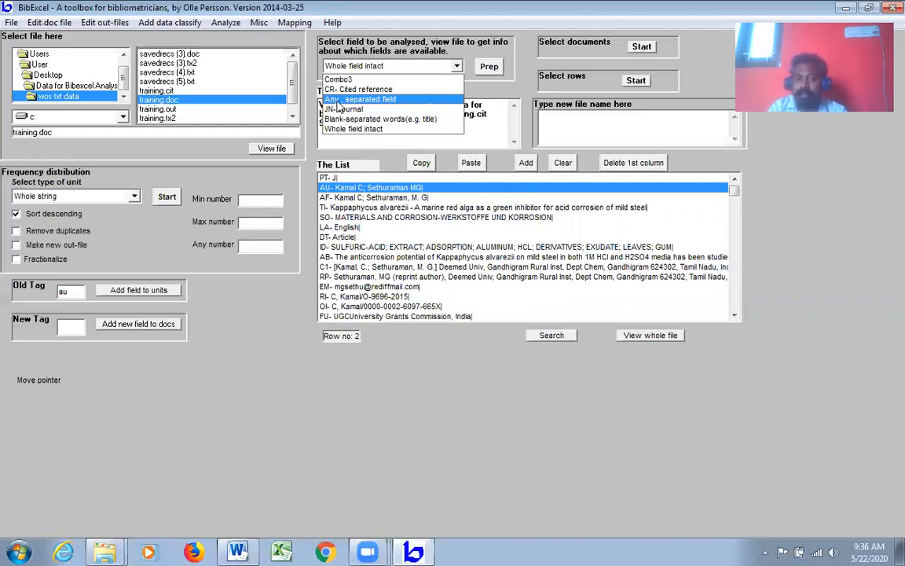
left_click(400, 101)
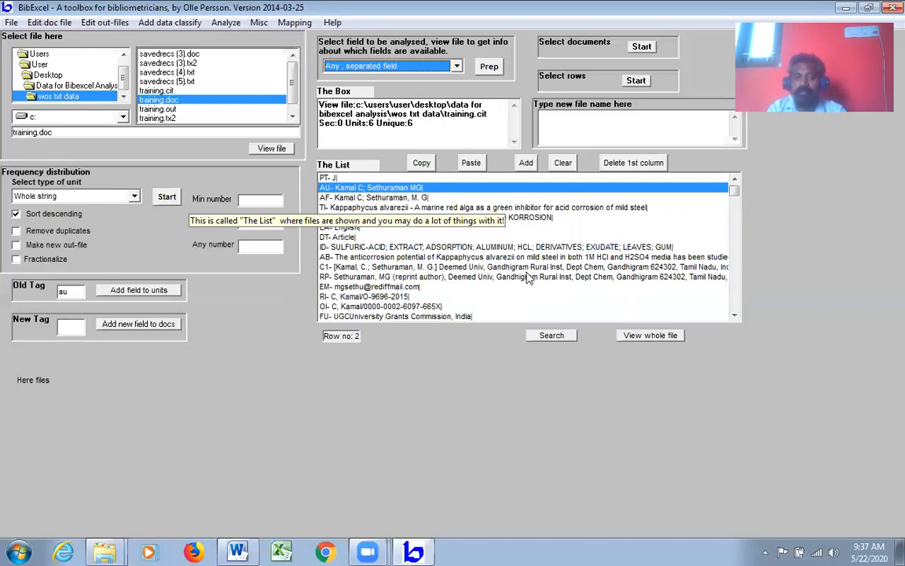
left_click(489, 67)
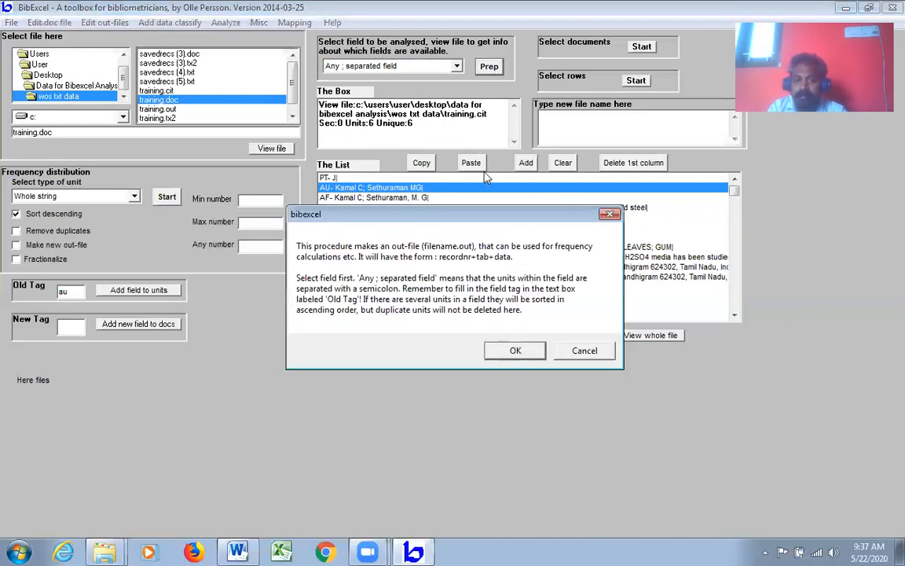
left_click(514, 349)
left_click(514, 323)
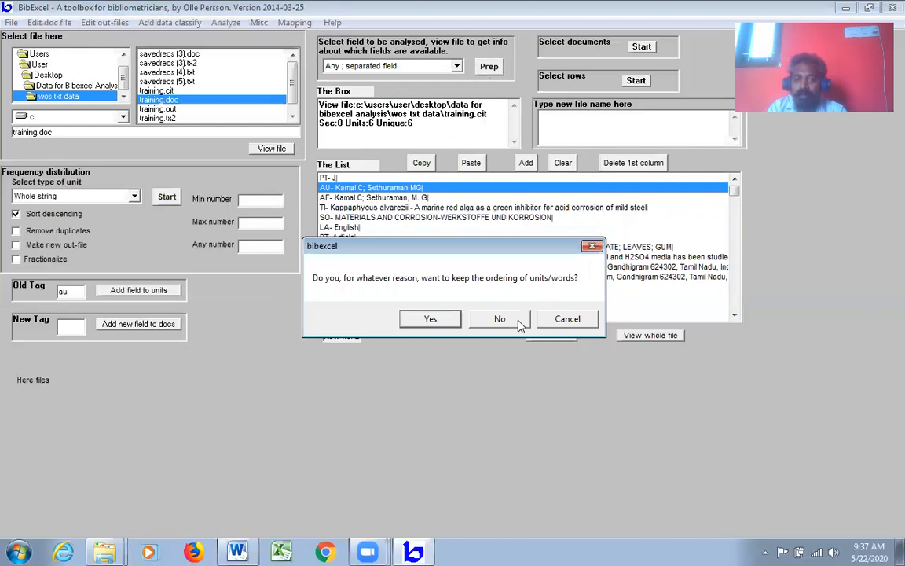
left_click(511, 324)
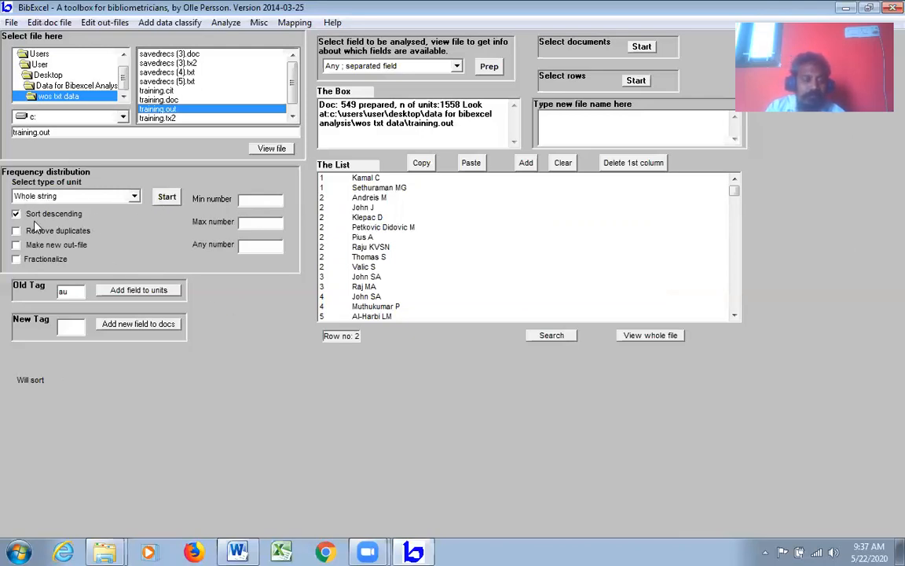
- Run the whole-string frequency distribution on the authors and copy the first 13 rows of the list to the clipboard
left_click(166, 196)
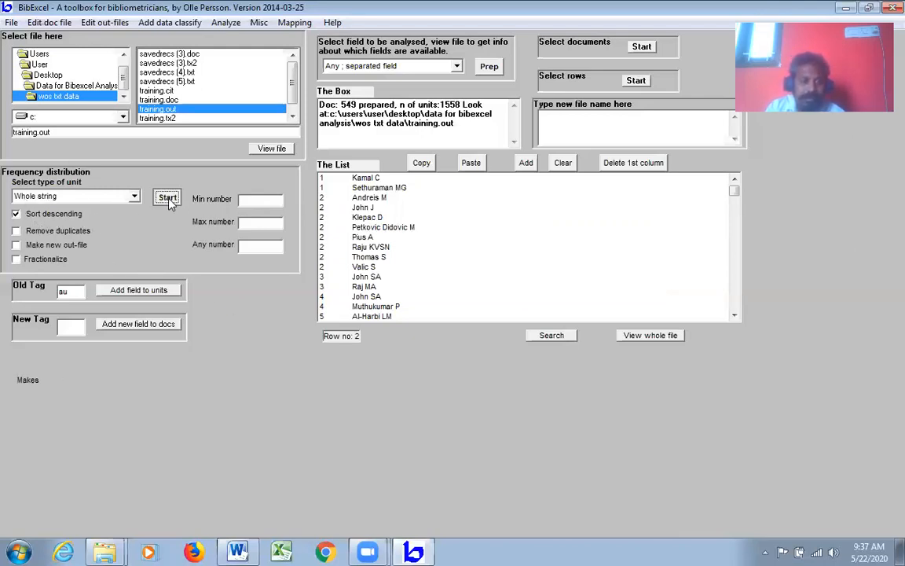
left_click(513, 343)
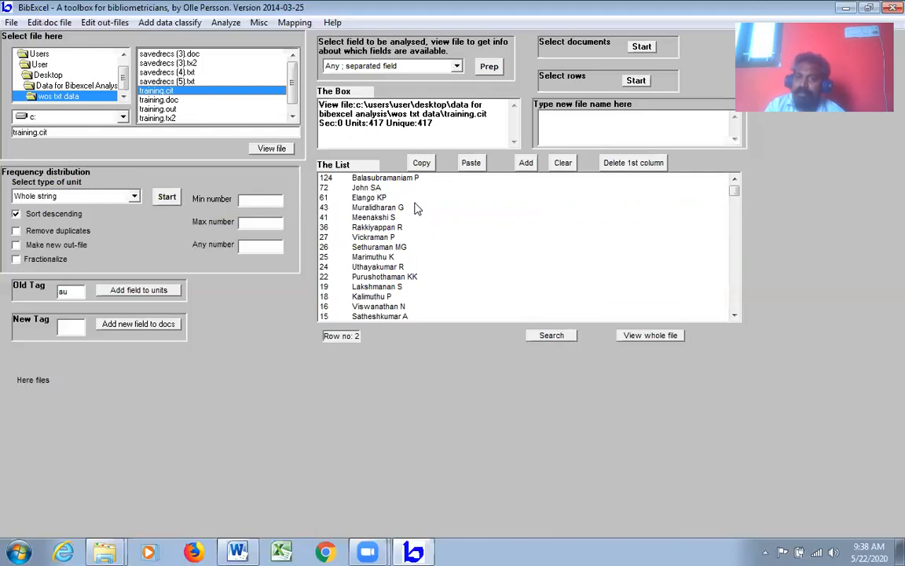
left_click(407, 289, "shift")
left_click(407, 296, "shift")
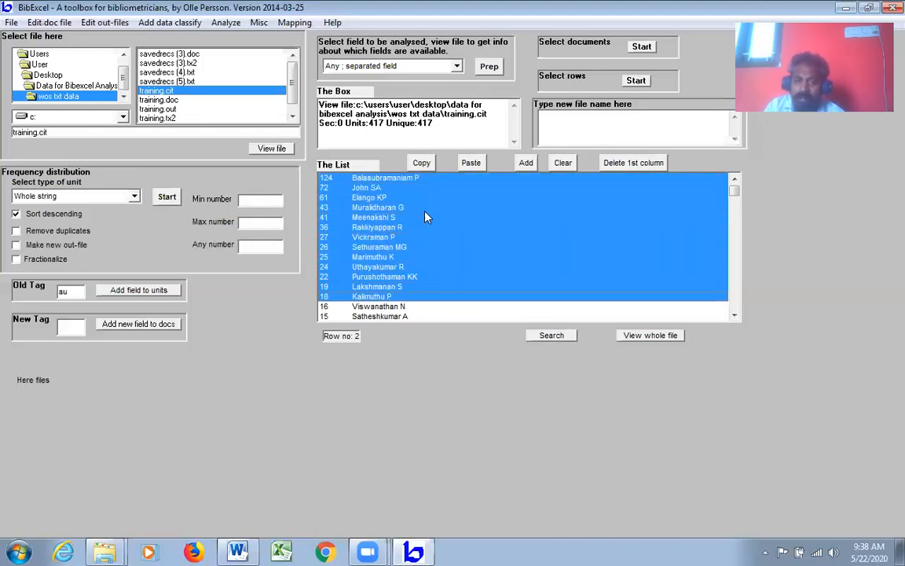
left_click(423, 163)
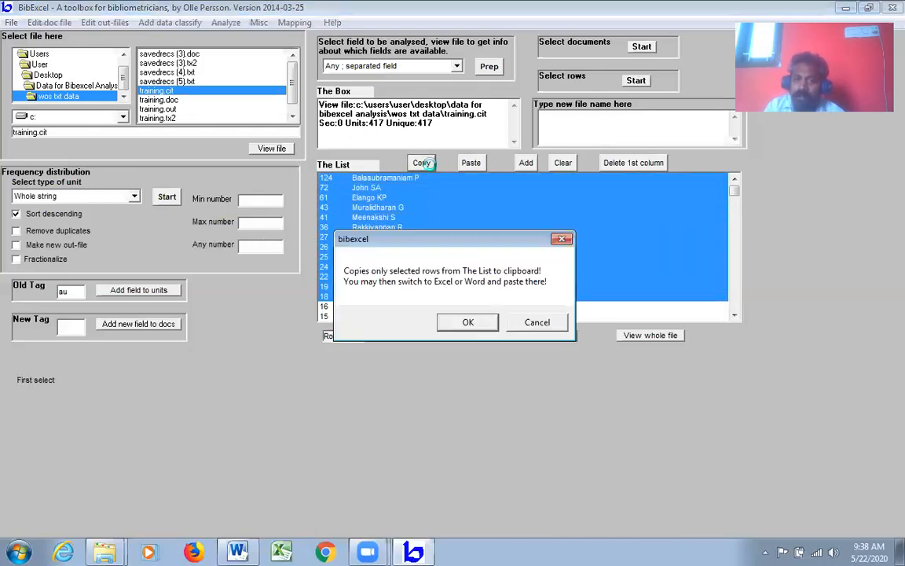
left_click(467, 322)
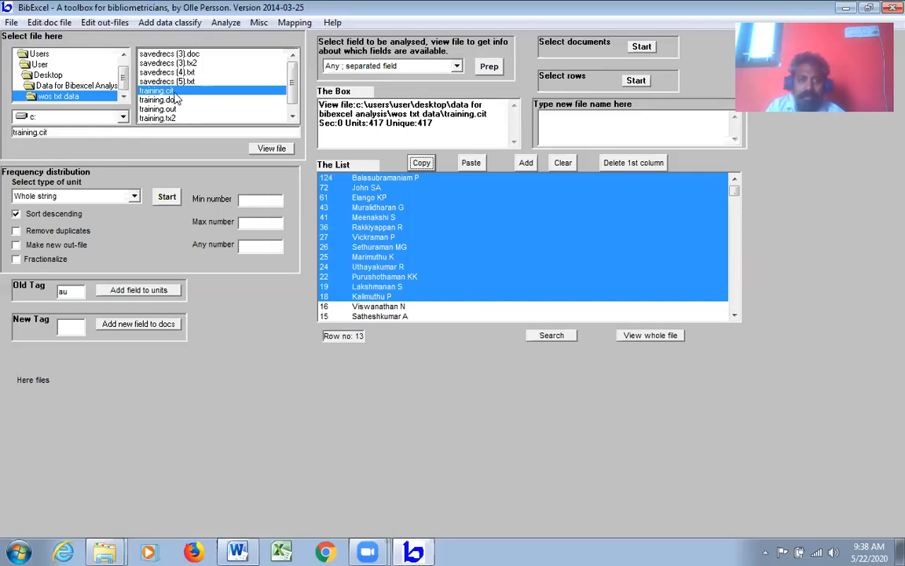
- Switch to Excel and browse for a file to open in Desktop > Data for Bibexcel Analysis > wos txt data, showing all file types
left_click(281, 552)
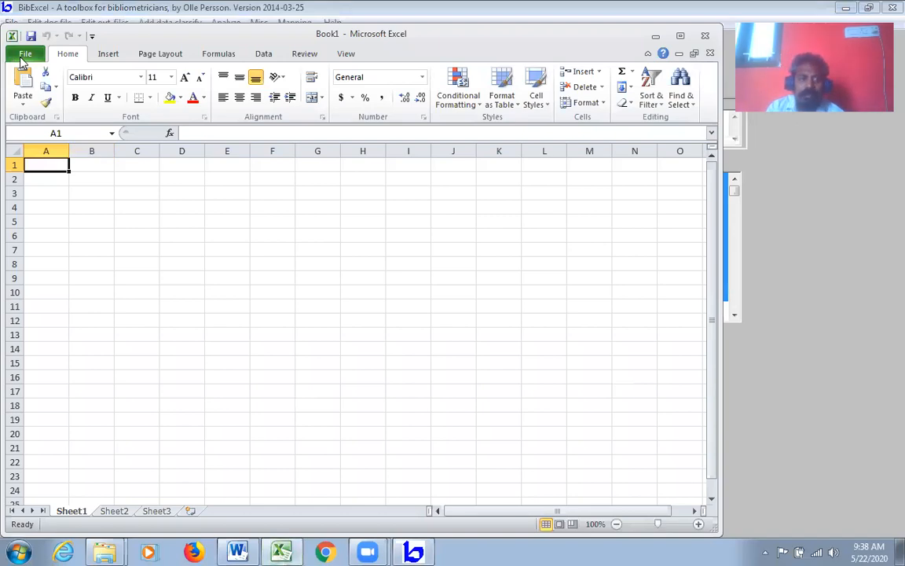
left_click(24, 54)
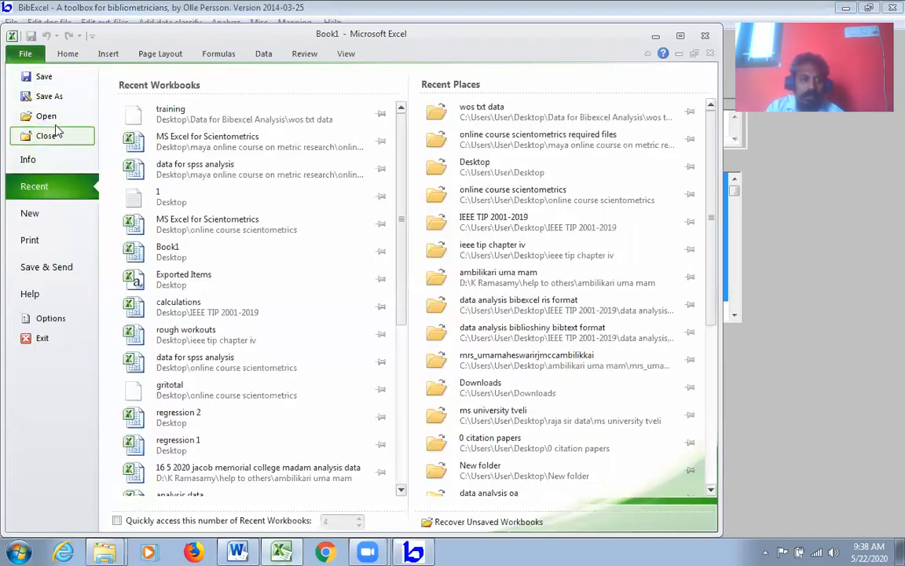
left_click(47, 116)
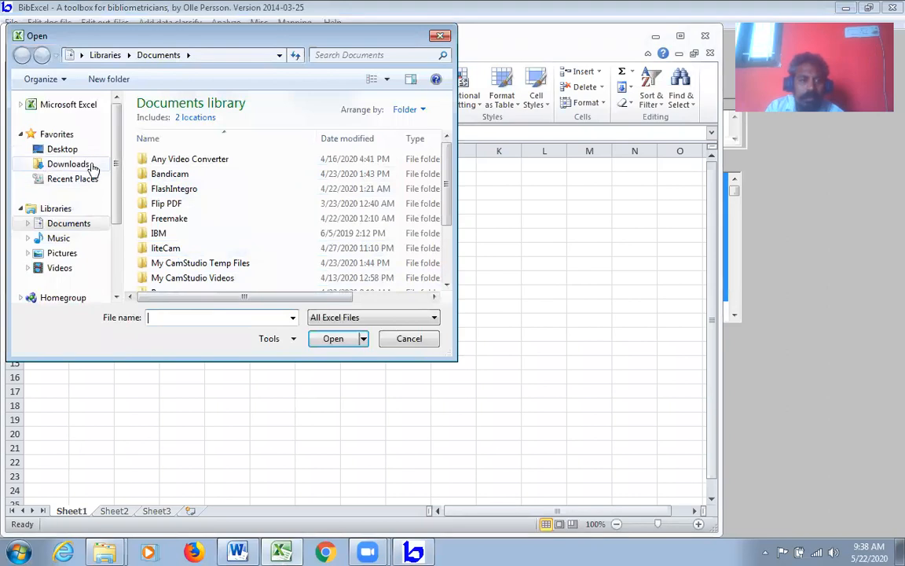
left_click(86, 151)
scroll(198, 204, "down", 3)
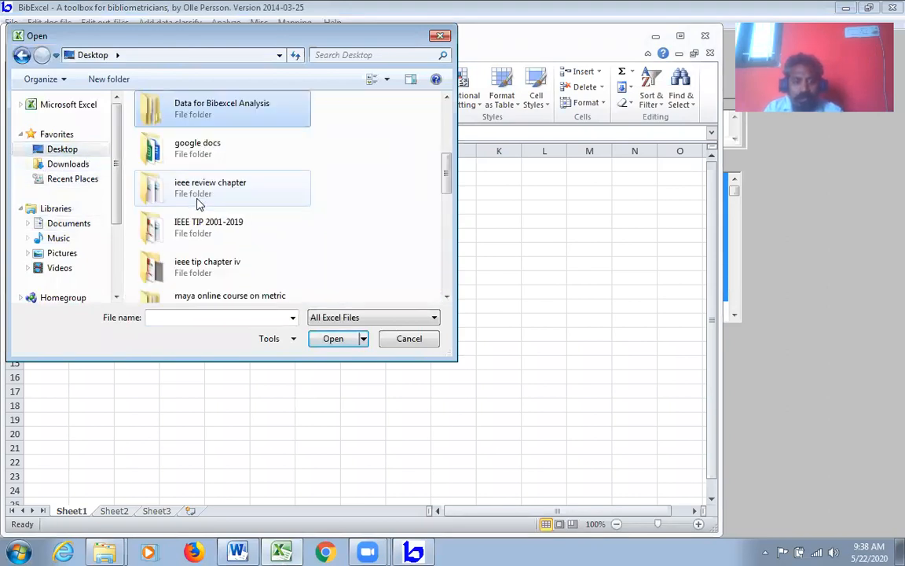
double_click(259, 112)
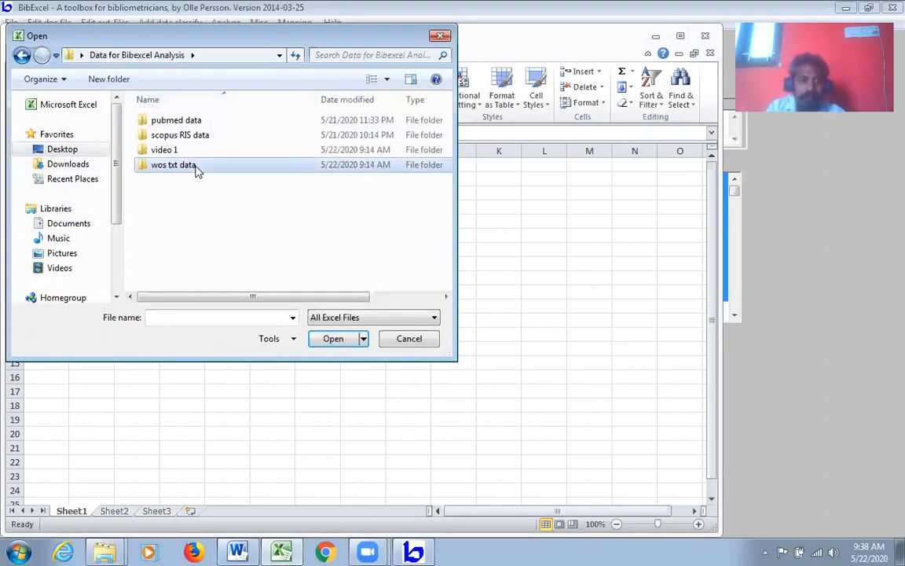
double_click(196, 168)
left_click(434, 318)
left_click(425, 332)
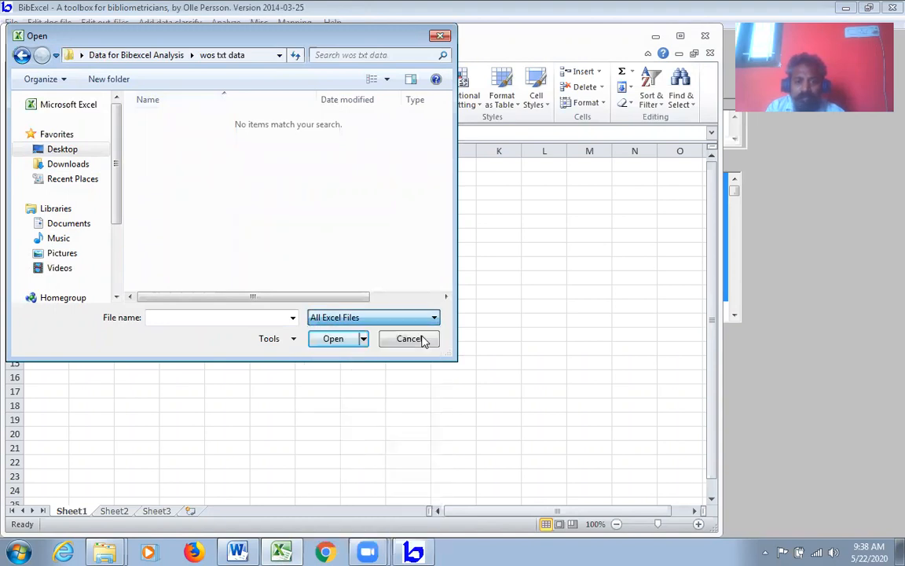
- Open training.cit, importing its contents as tab-delimited text
left_click(175, 181)
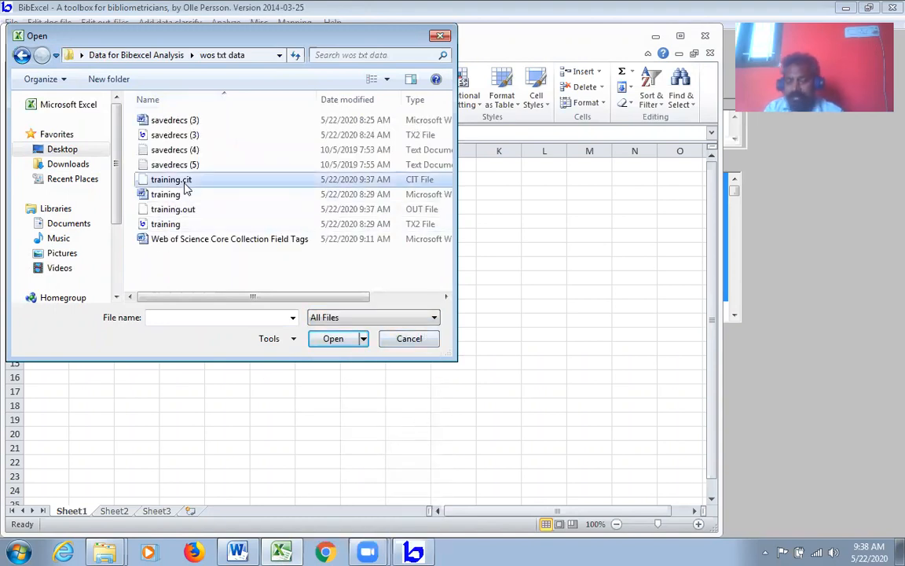
left_click(322, 341)
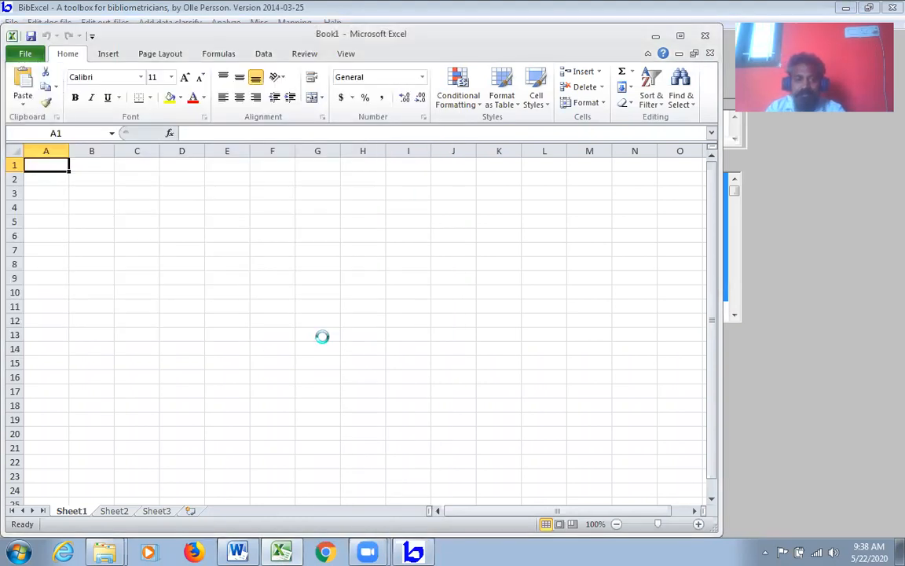
left_click(352, 442)
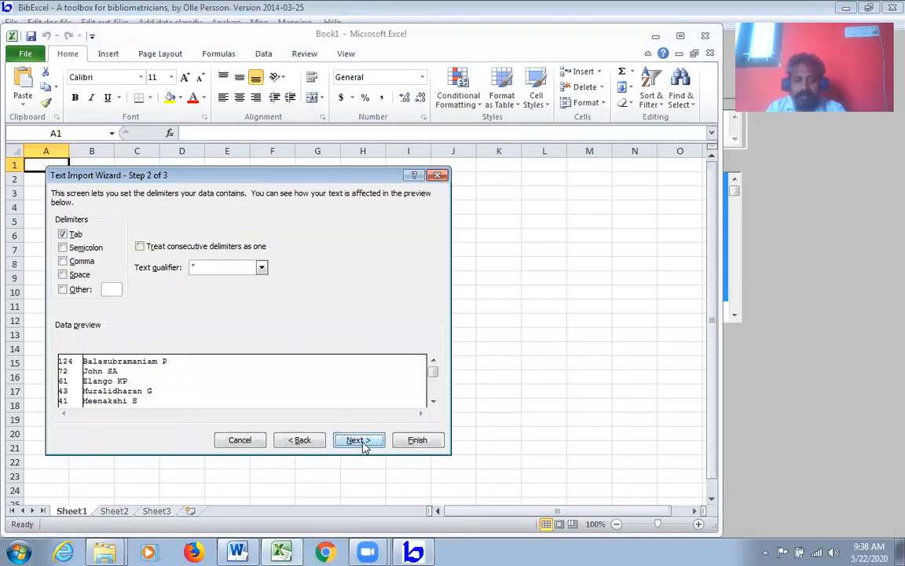
left_click(362, 445)
left_click(418, 442)
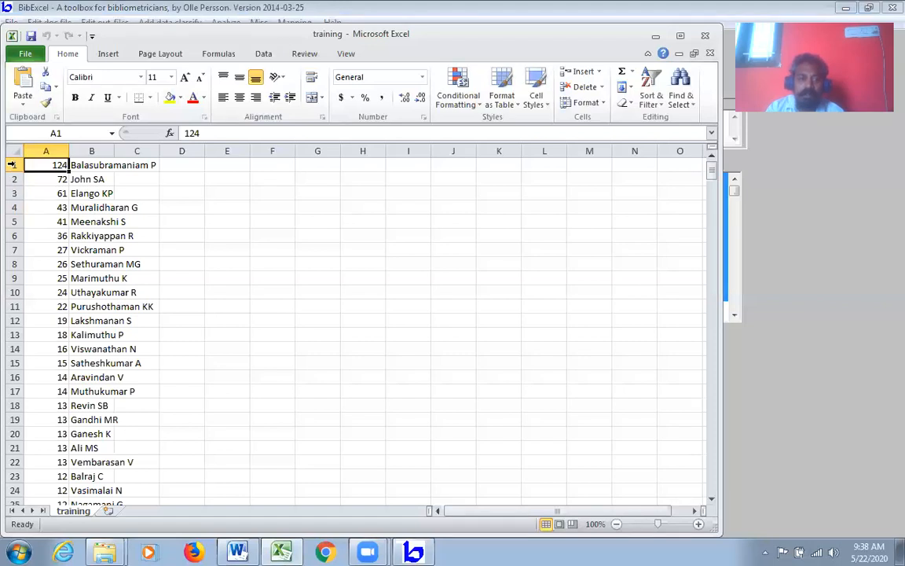
- Insert a blank row above the data and enter the headers count in A1 and author in B1
right_click(12, 164)
left_click(55, 257)
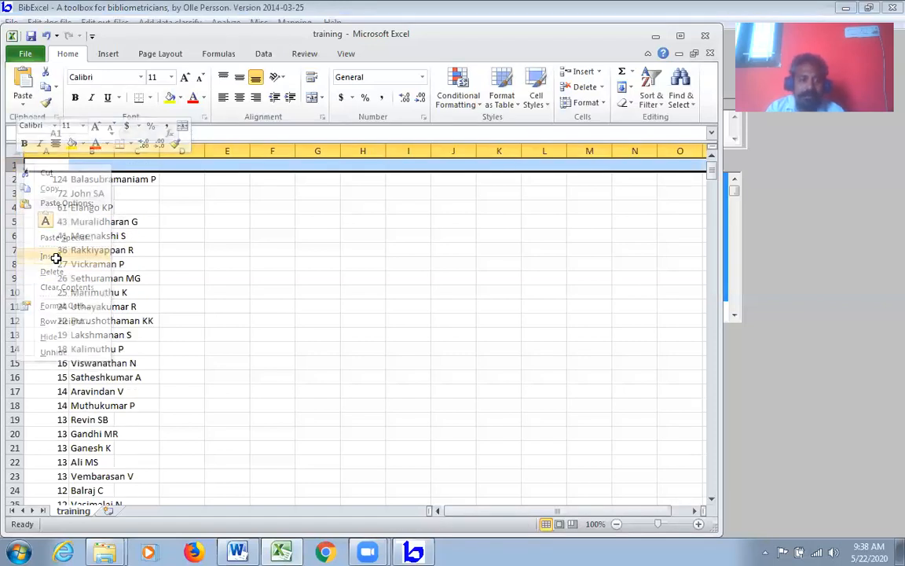
left_click(60, 165)
type("c")
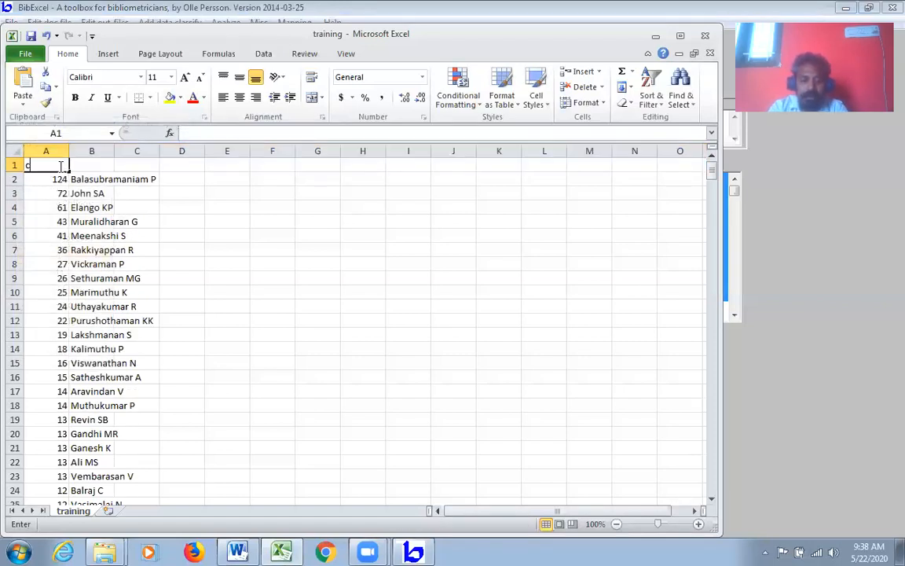
type("ount")
key("Tab")
type("autho")
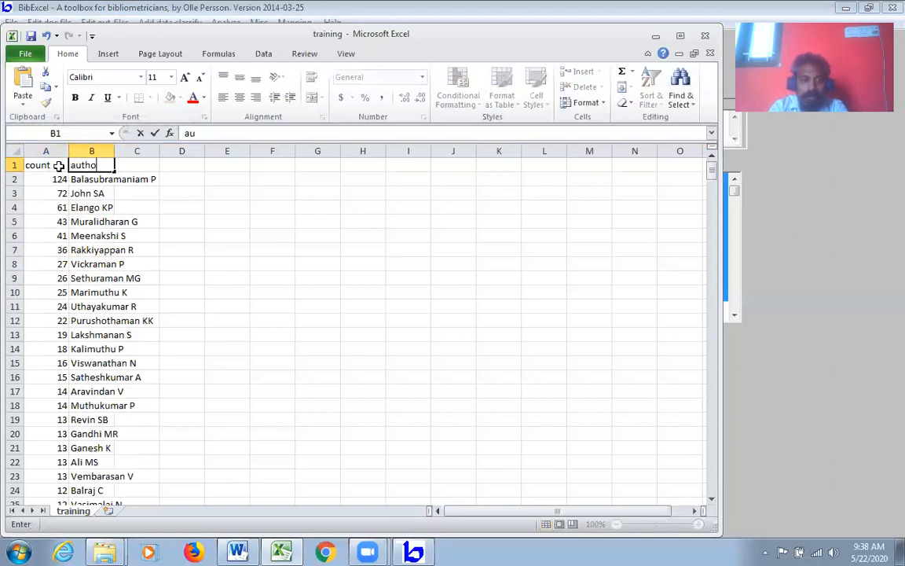
key("Return")
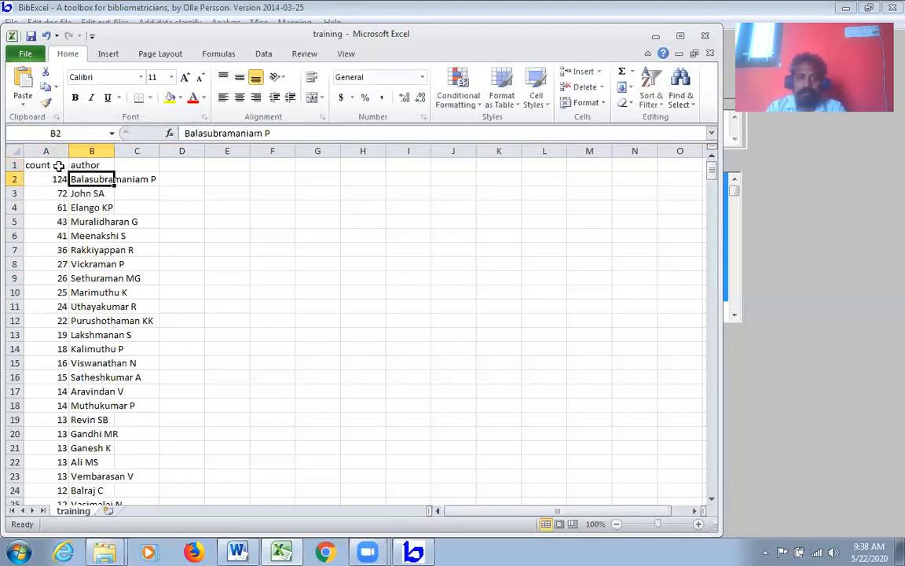
- Maximize the workbook window and widen the count and author columns
left_click(681, 37)
left_click_drag(109, 122, 170, 123)
left_click_drag(60, 123, 127, 123)
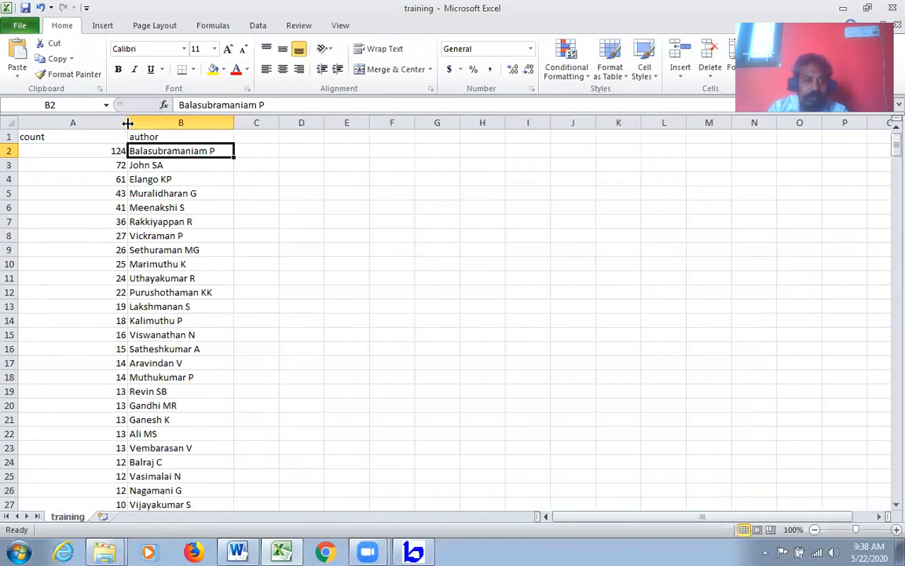
left_click_drag(229, 122, 237, 124)
left_click(298, 194)
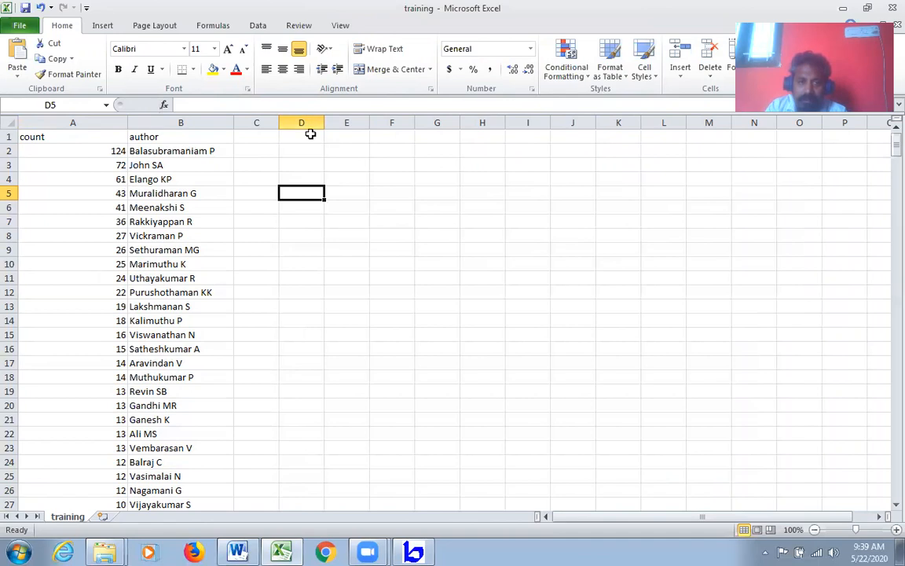
- Select the range A1:D14 to show the author counts, and close Excel to return to BibExcel
left_click_drag(78, 135, 309, 322)
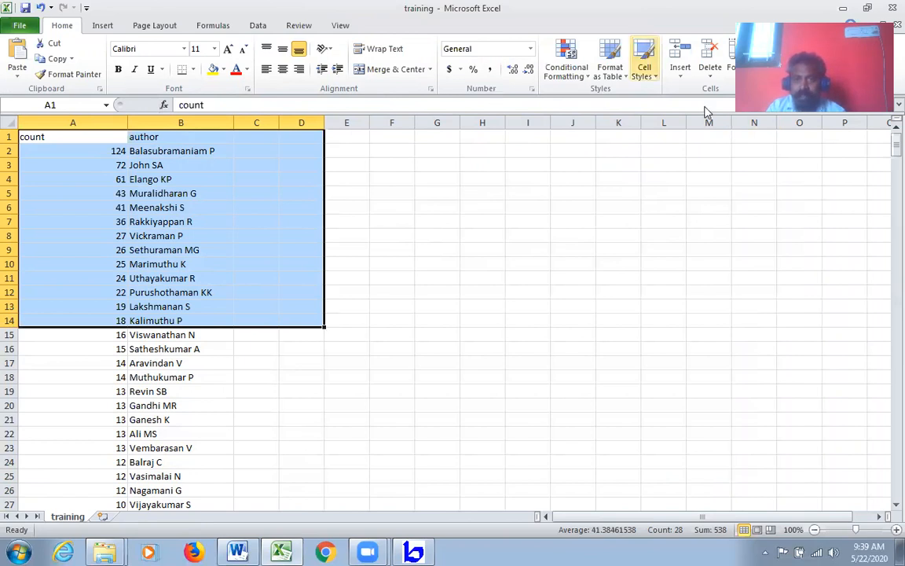
left_click(868, 8)
left_click(709, 96)
left_click(455, 293)
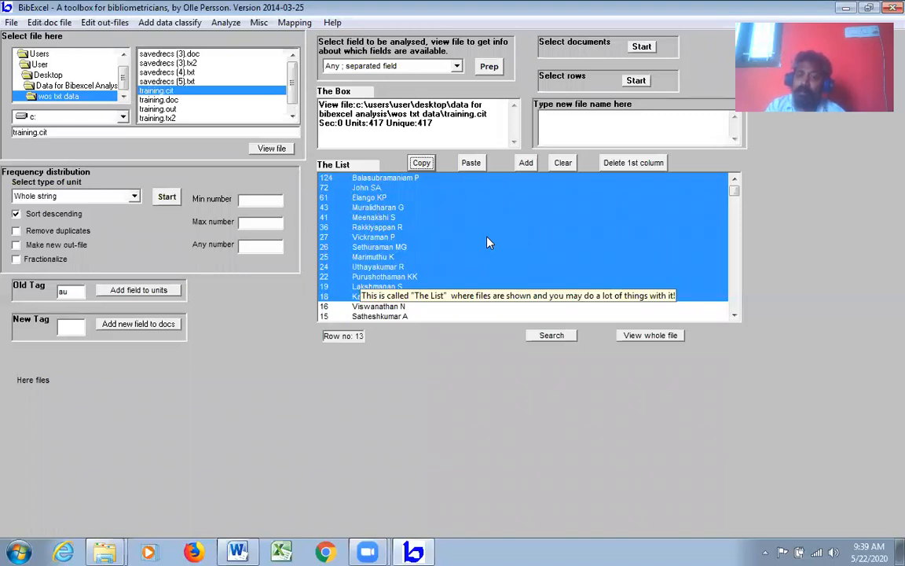
- Rebuild the au out-file from training.doc, overwriting training.out without keeping the unit order, and rerun the whole-string frequency distribution
left_click(173, 100)
left_click(272, 148)
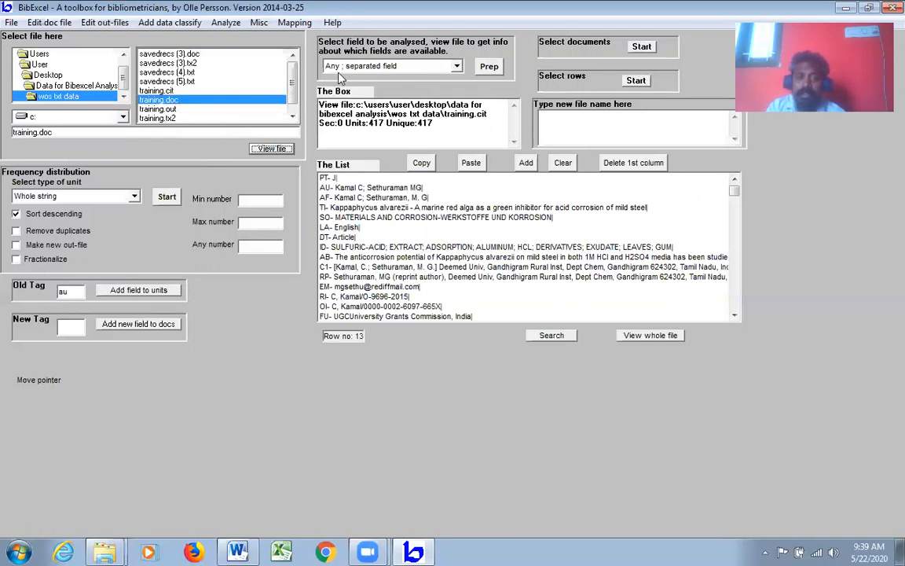
left_click(489, 68)
left_click(481, 318)
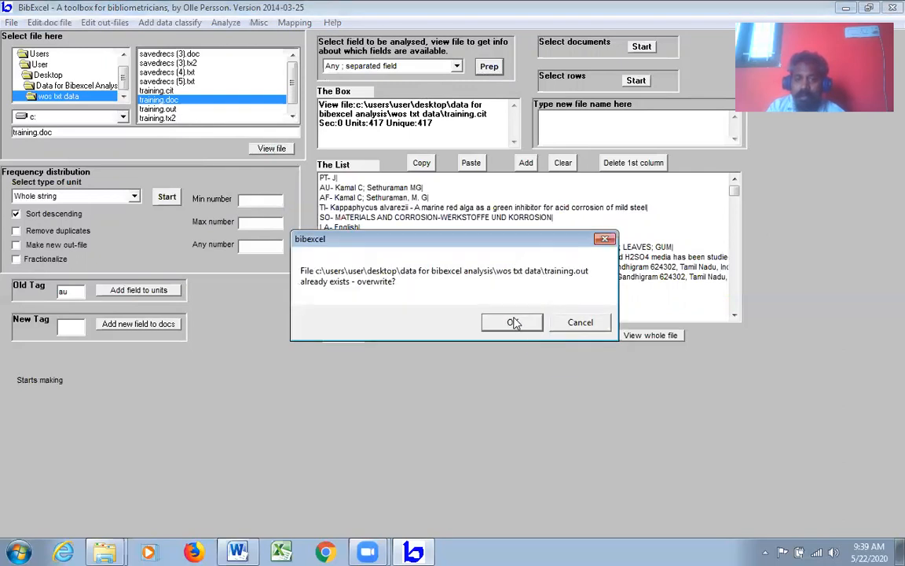
left_click(513, 322)
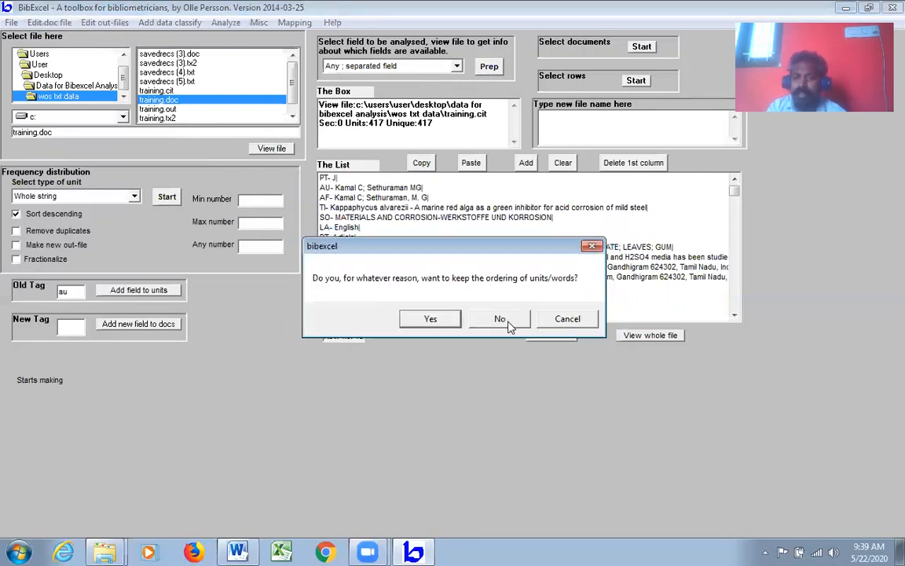
left_click(500, 319)
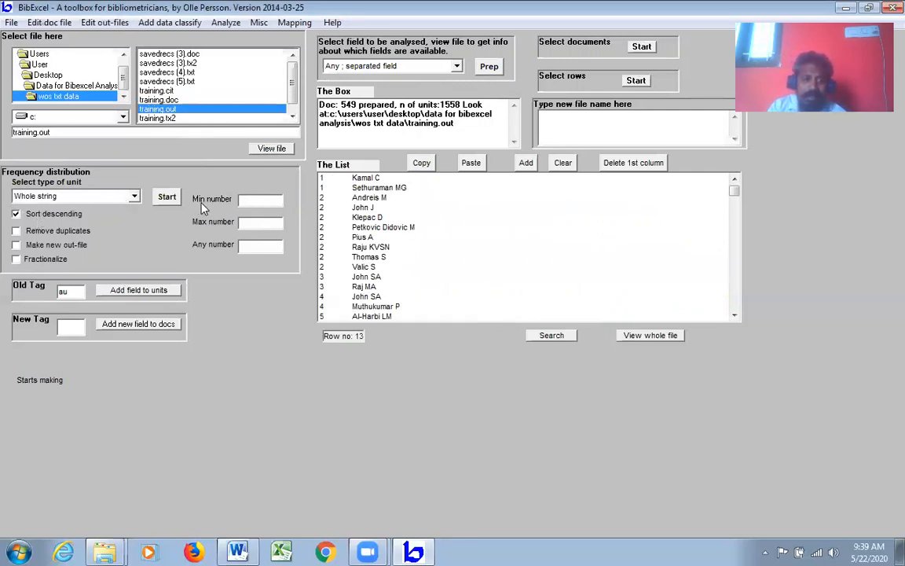
left_click(167, 196)
left_click(514, 343)
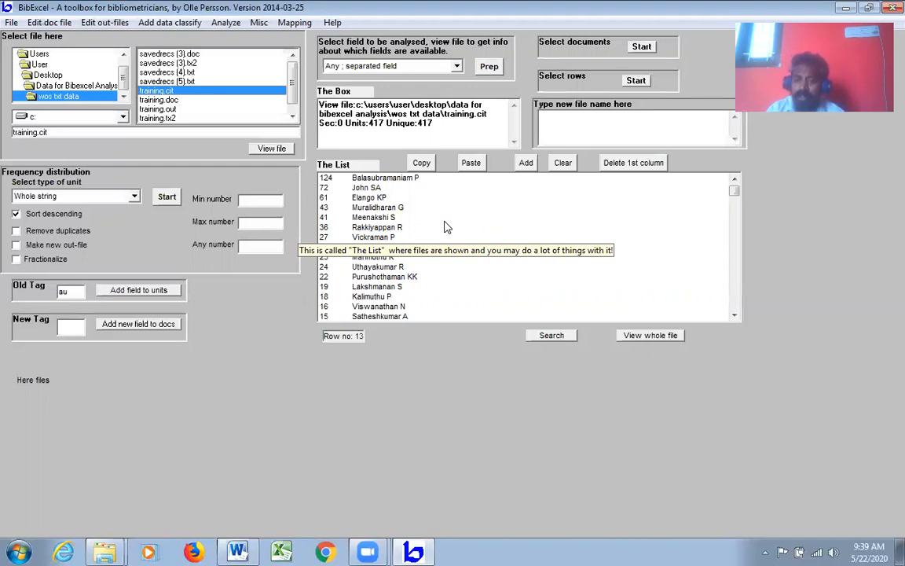
- Rebuild the out-file from training.doc for the semicolon-separated au field, overwriting training.out without keeping the unit order
left_click(293, 116)
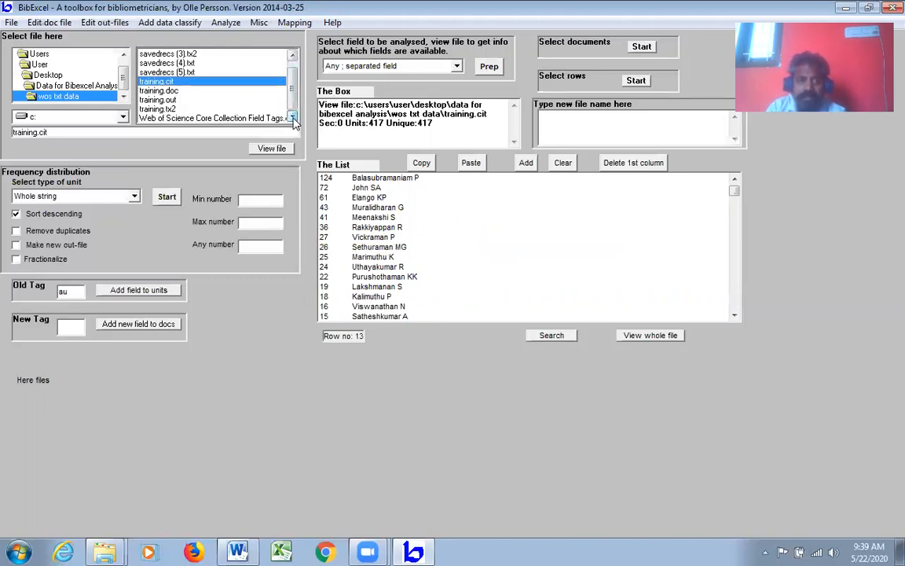
left_click(171, 92)
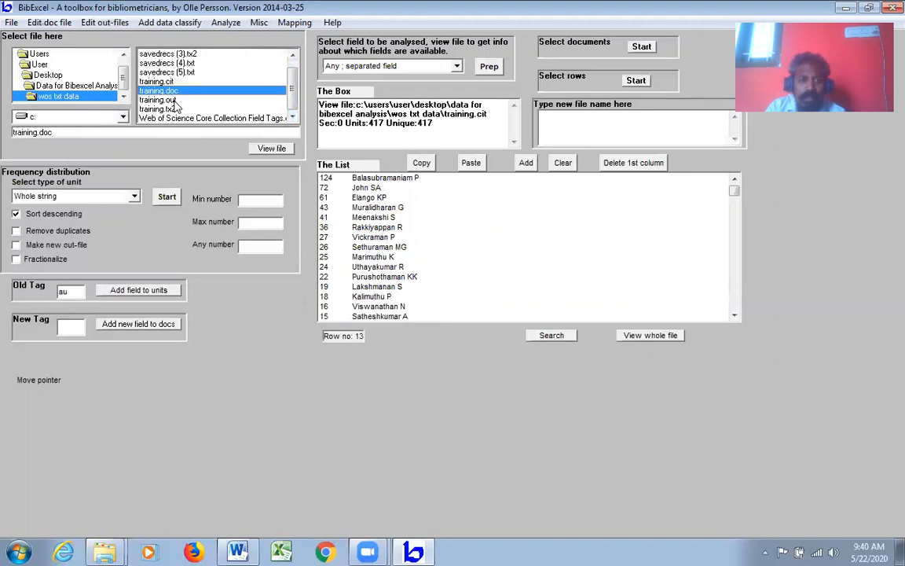
left_click(271, 149)
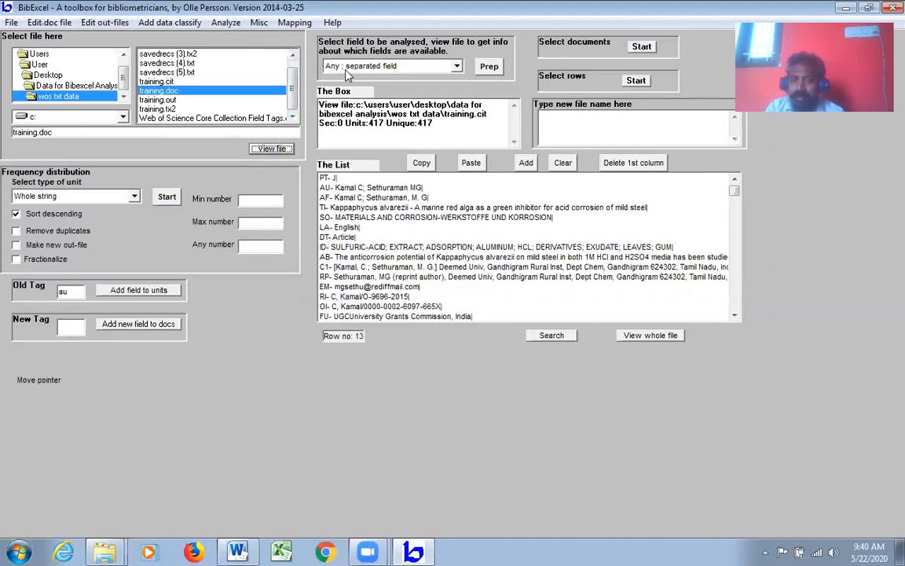
left_click(489, 69)
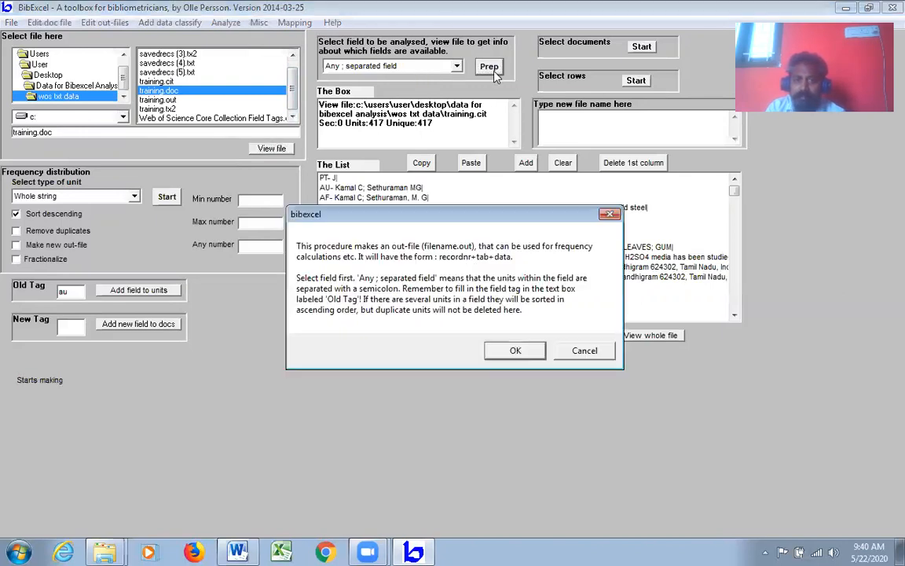
left_click(522, 348)
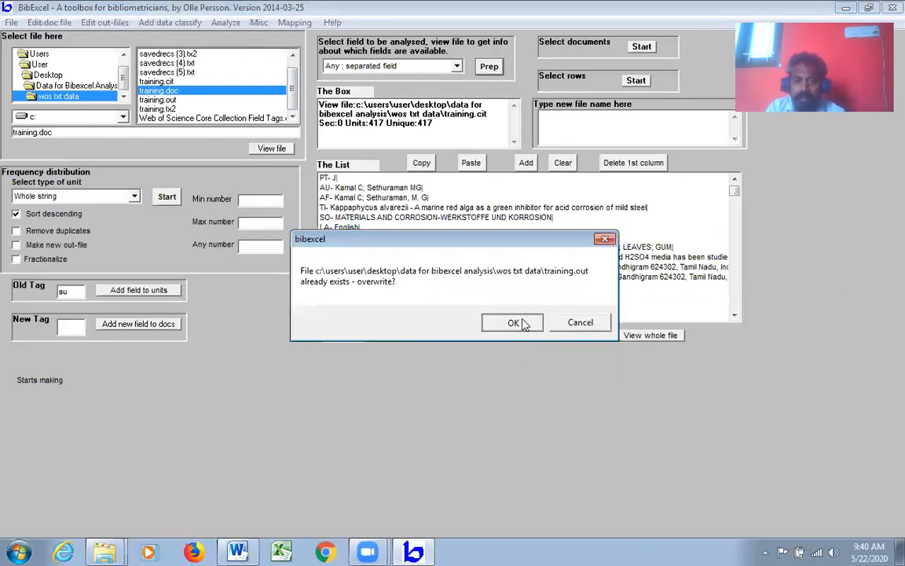
left_click(514, 322)
left_click(511, 325)
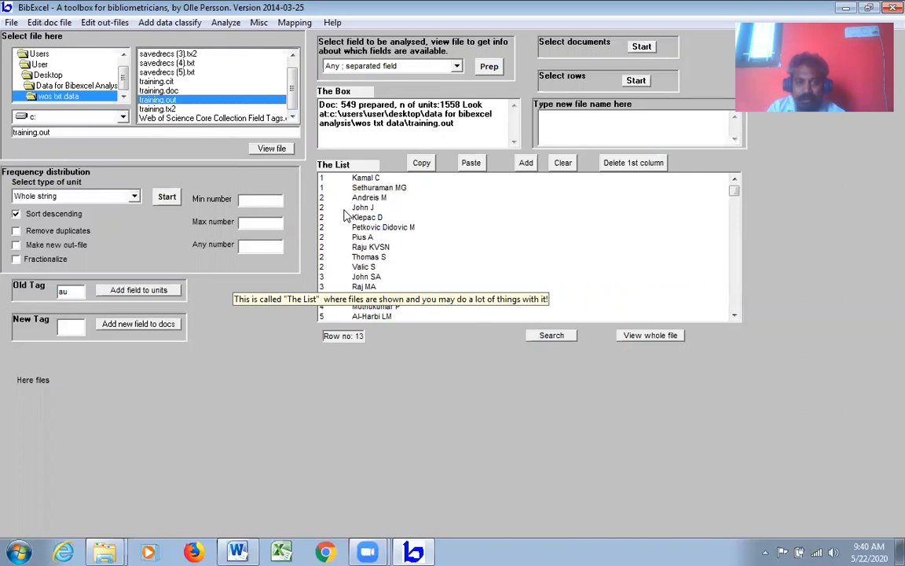
- Run the Units per record analysis on training.out to count authors per document
left_click(226, 23)
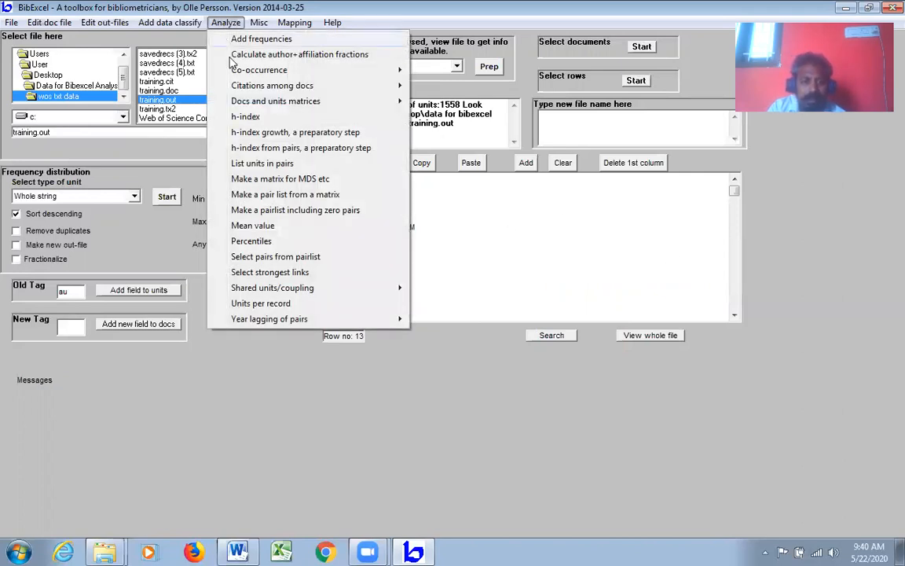
left_click(244, 303)
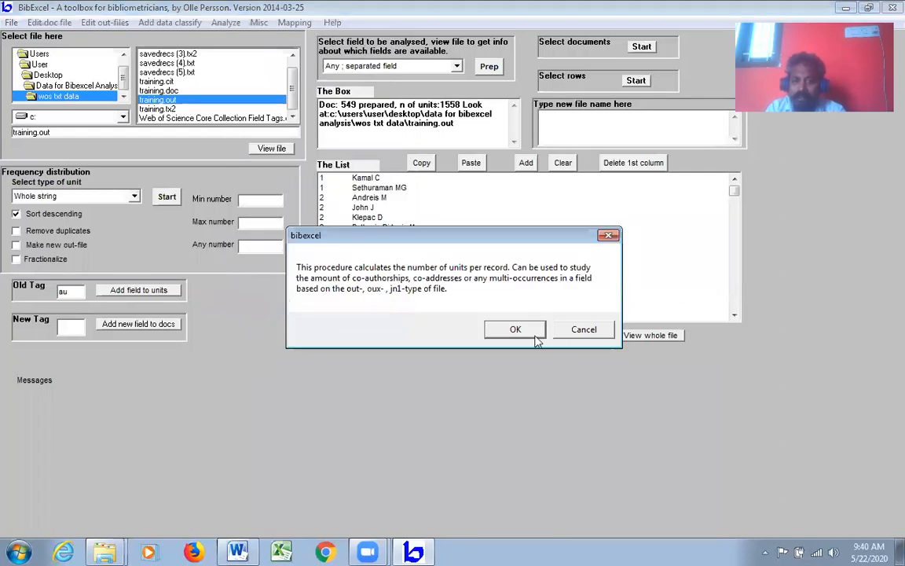
left_click(528, 330)
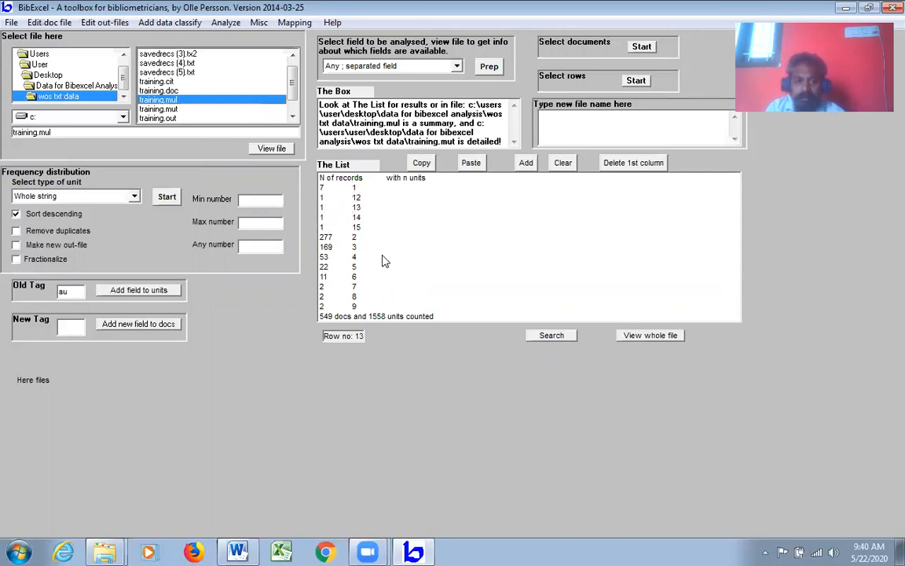
- Copy the whole units-per-record summary and paste it into a new Excel workbook starting at cell E2
left_click_drag(320, 174, 377, 309)
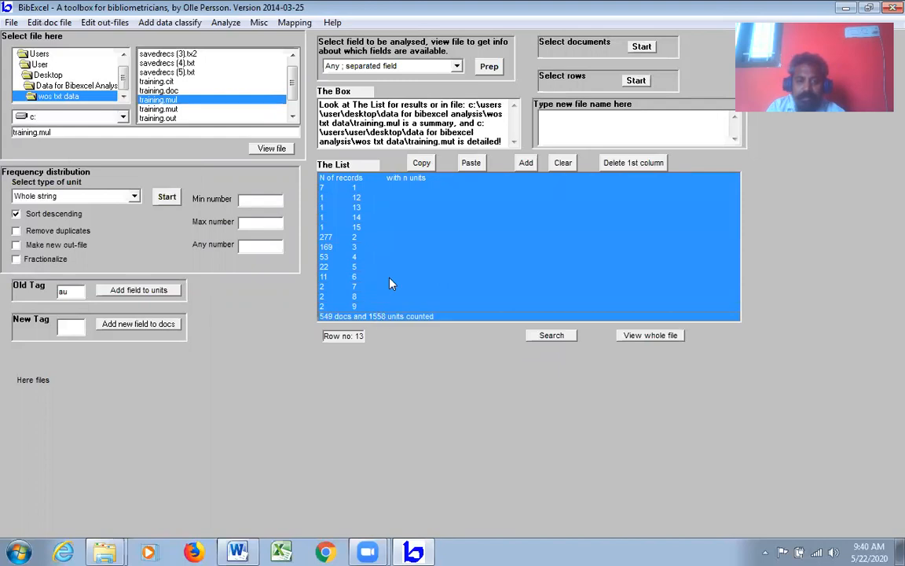
left_click(421, 163)
left_click(468, 322)
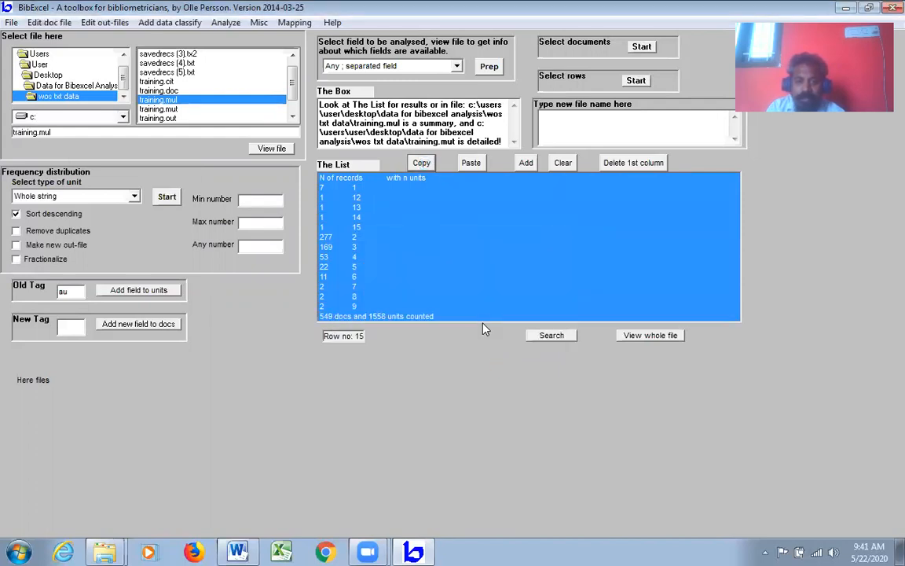
left_click(281, 552)
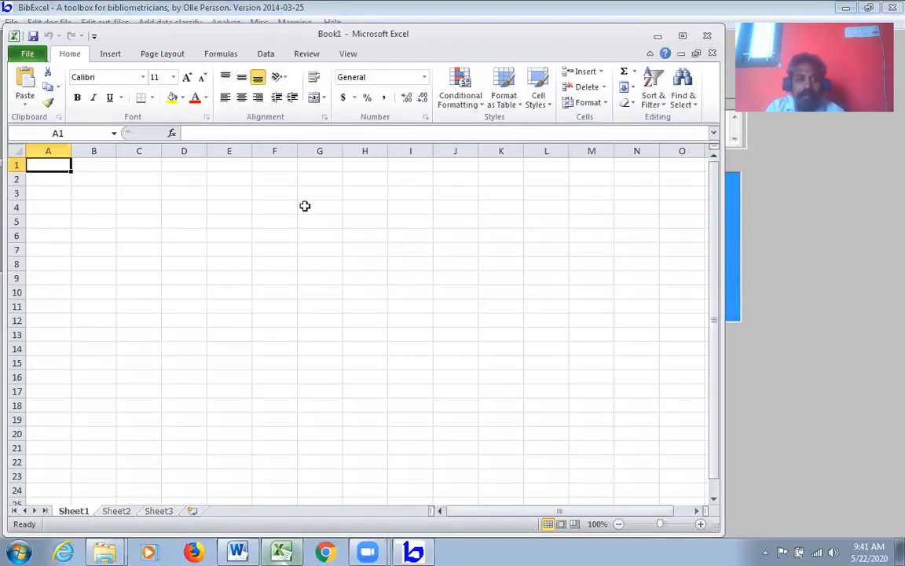
left_click(234, 182)
key("ctrl+v")
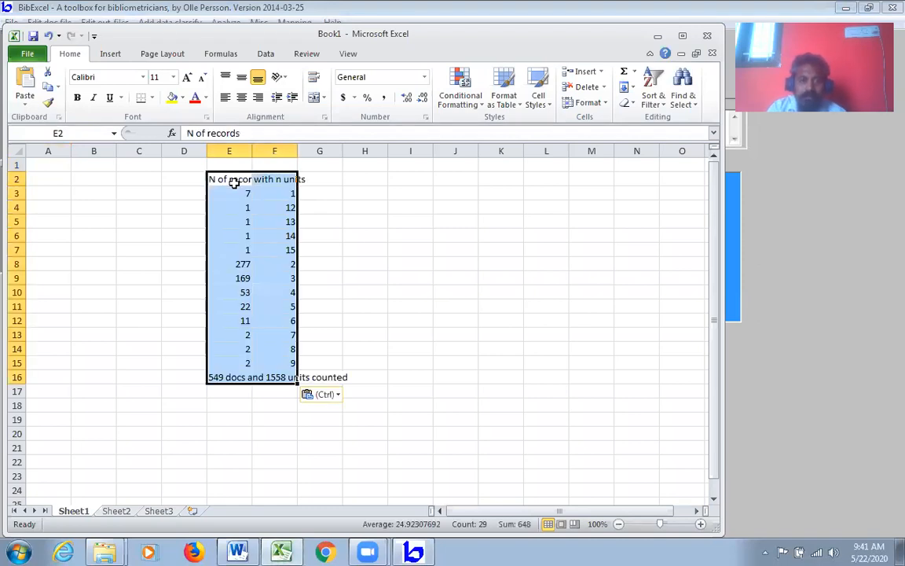
- Widen columns E and F so the N of records and with n units headers fit
left_click(365, 250)
left_click_drag(297, 151, 406, 152)
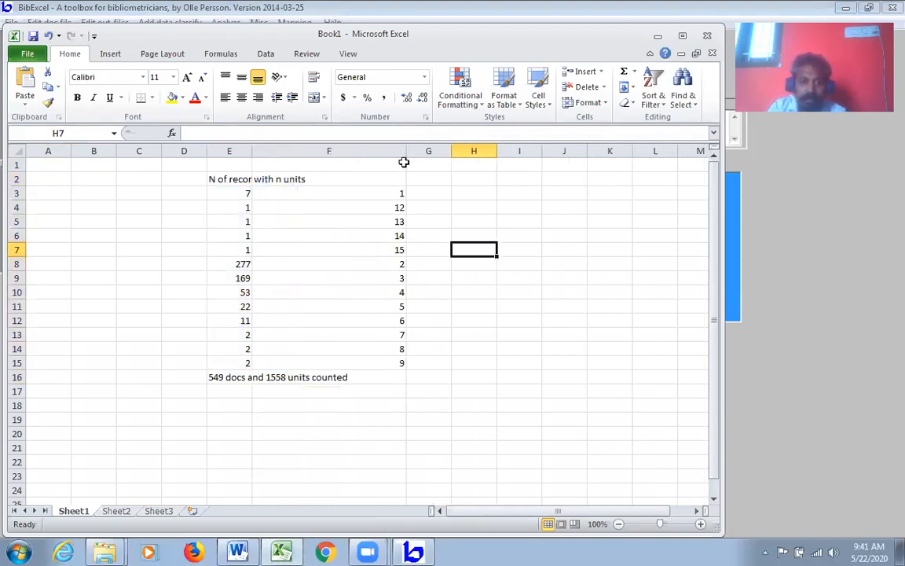
left_click_drag(252, 151, 310, 151)
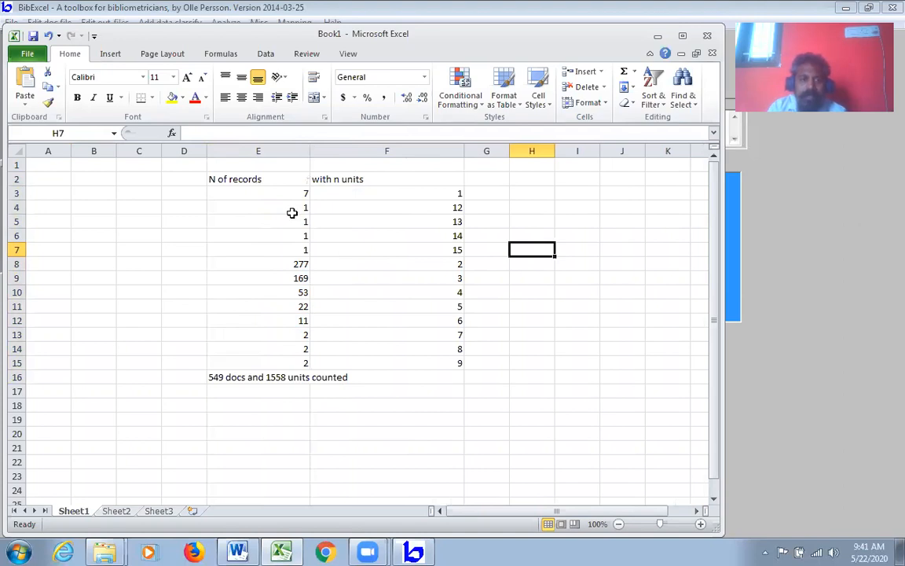
- Sort the with n units values in F3:F15 from smallest to largest, keeping the adjacent record counts aligned
left_click(284, 193)
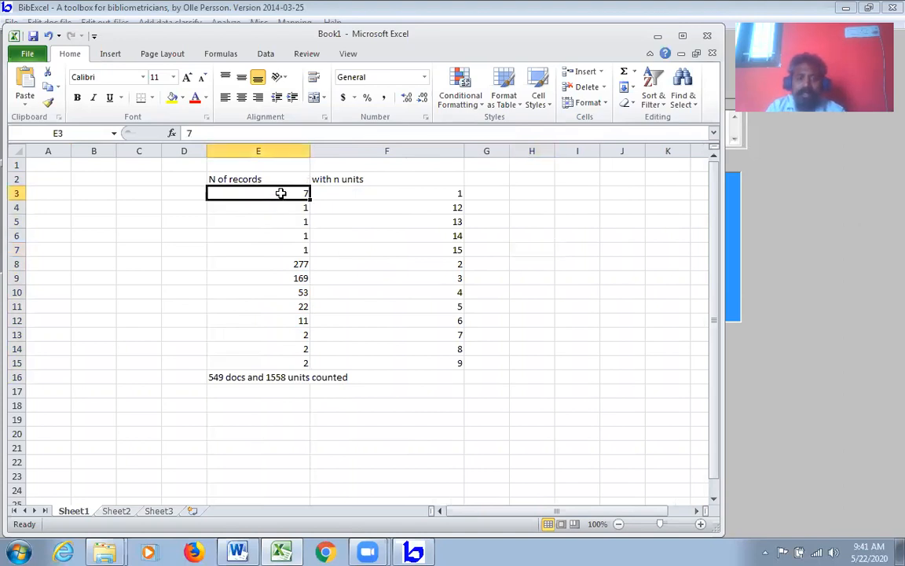
left_click(437, 207)
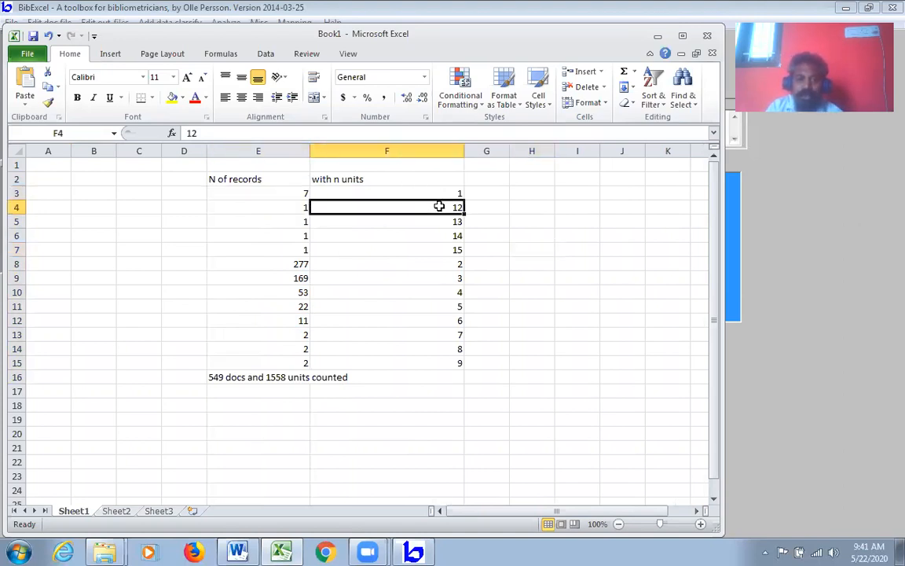
left_click(300, 209)
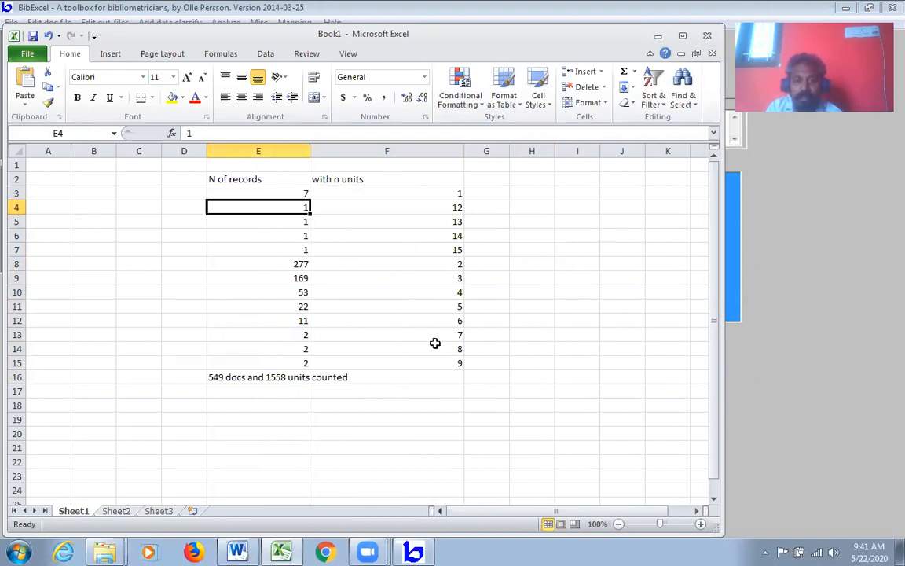
left_click_drag(444, 196, 457, 354)
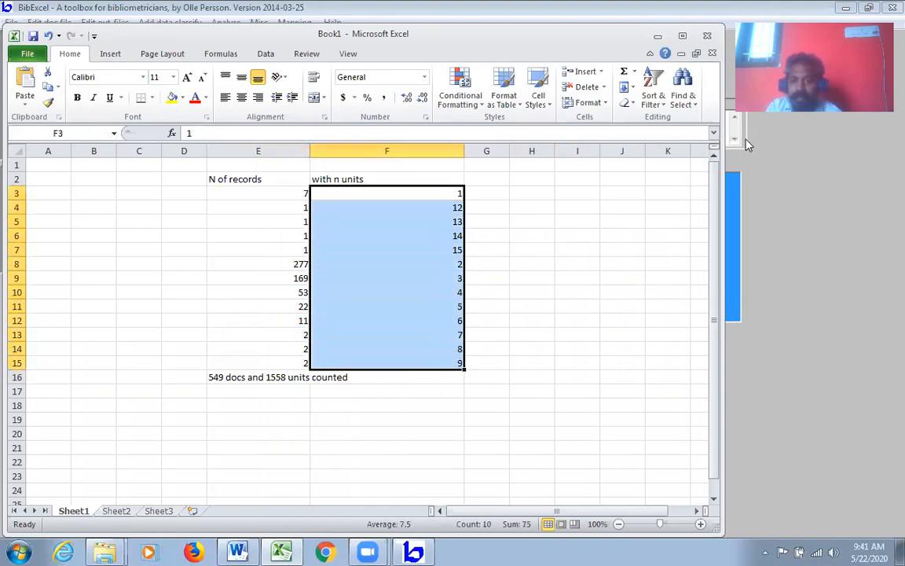
left_click(653, 95)
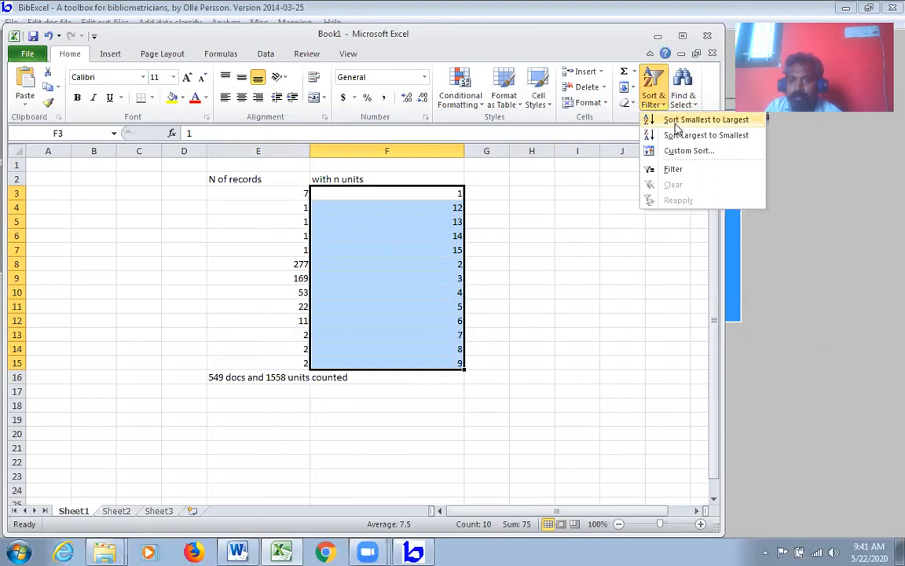
left_click(674, 120)
left_click(284, 356)
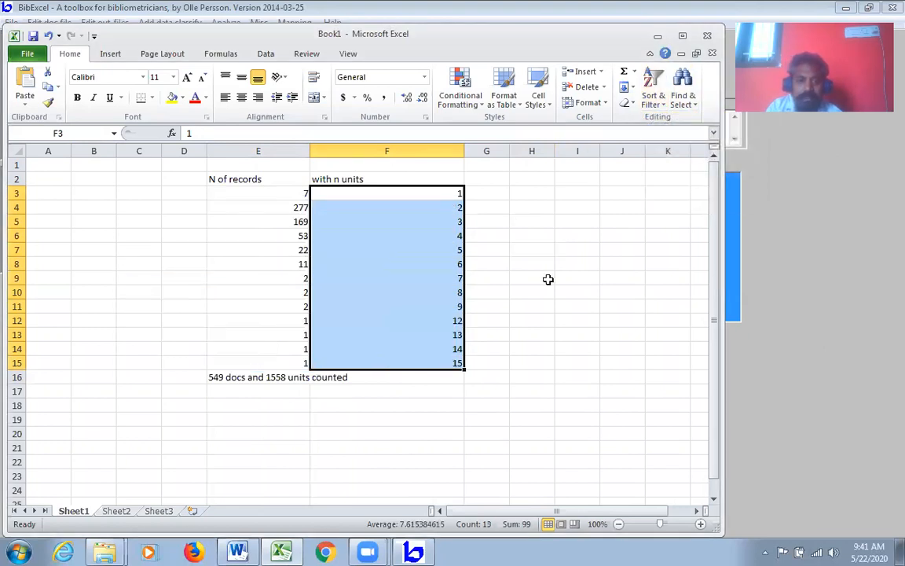
- Review the sorted record counts in E3:E15 and author numbers in F3:F15, and return to BibExcel
left_click(572, 278)
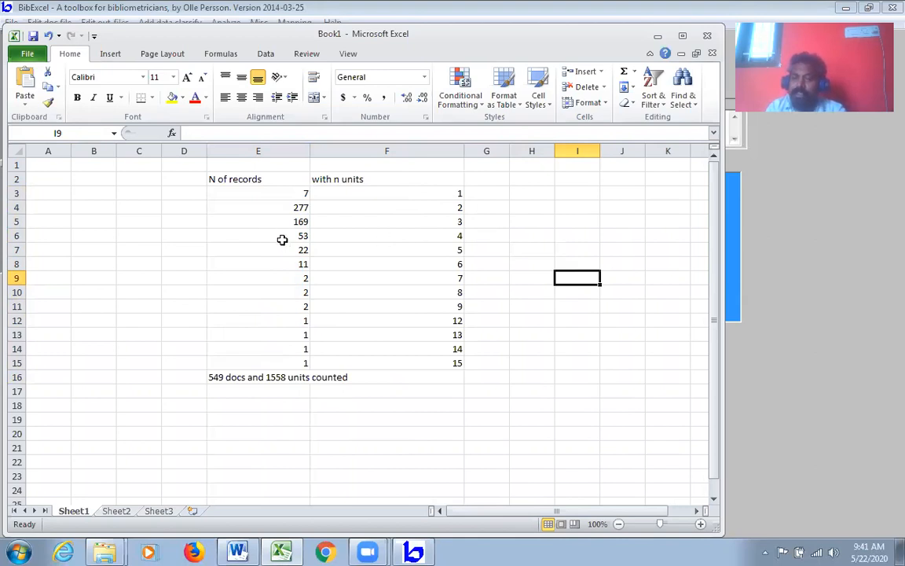
left_click_drag(439, 194, 456, 364)
left_click(550, 363)
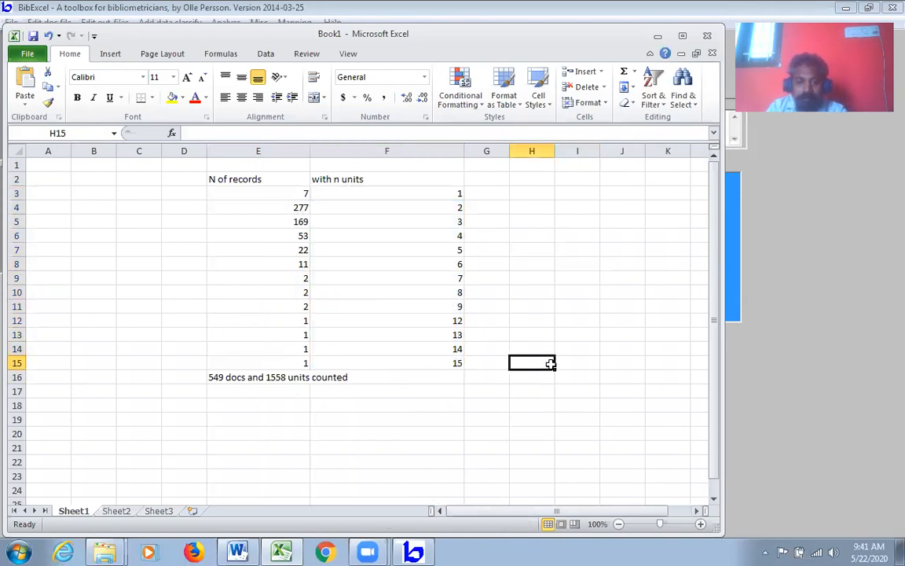
left_click_drag(303, 194, 289, 358)
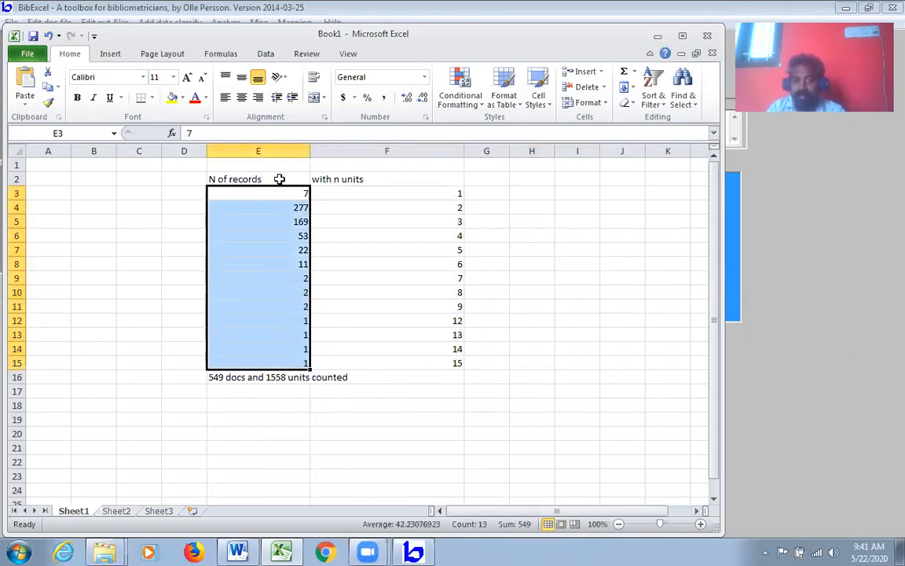
left_click_drag(440, 191, 444, 364)
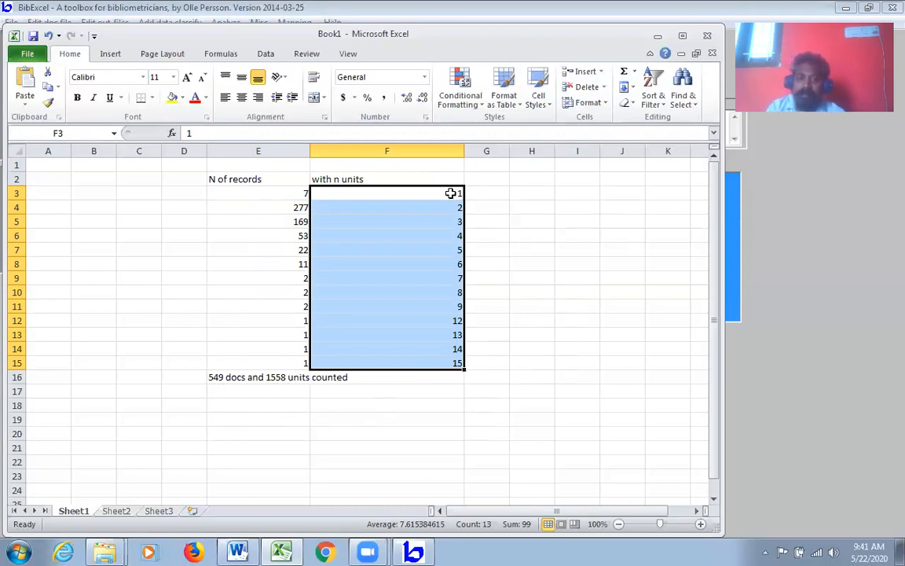
left_click(660, 37)
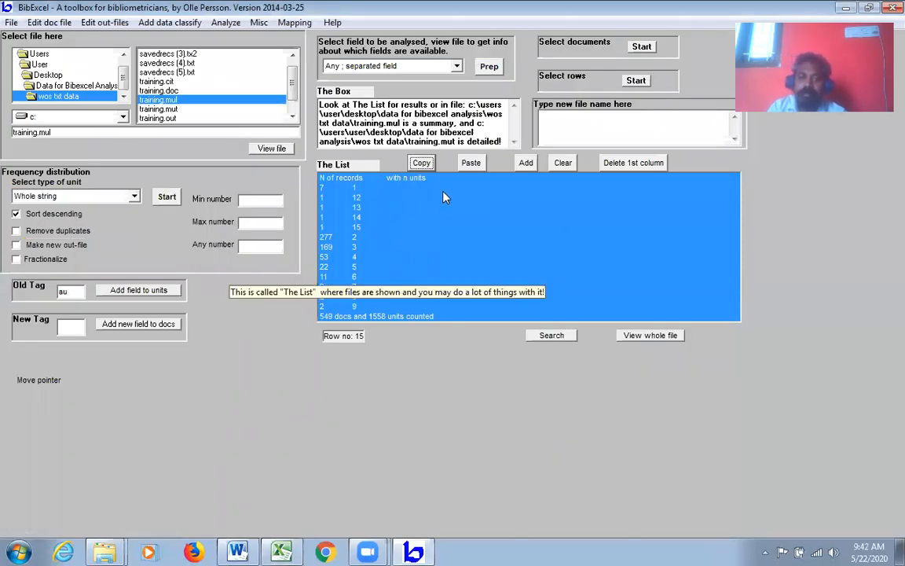
- View the contents of training.doc and select the semicolon-separated ID keyword field of the first record
left_click(440, 217)
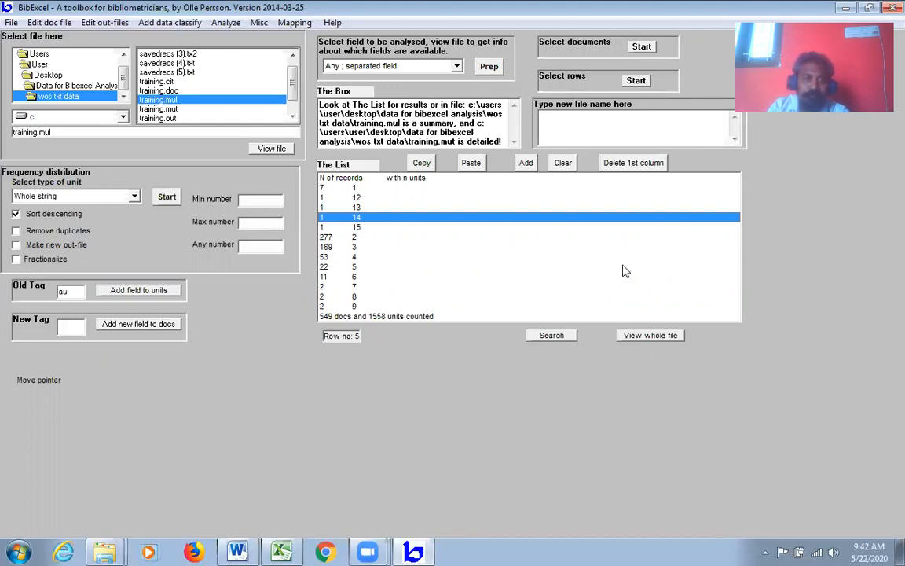
left_click(154, 89)
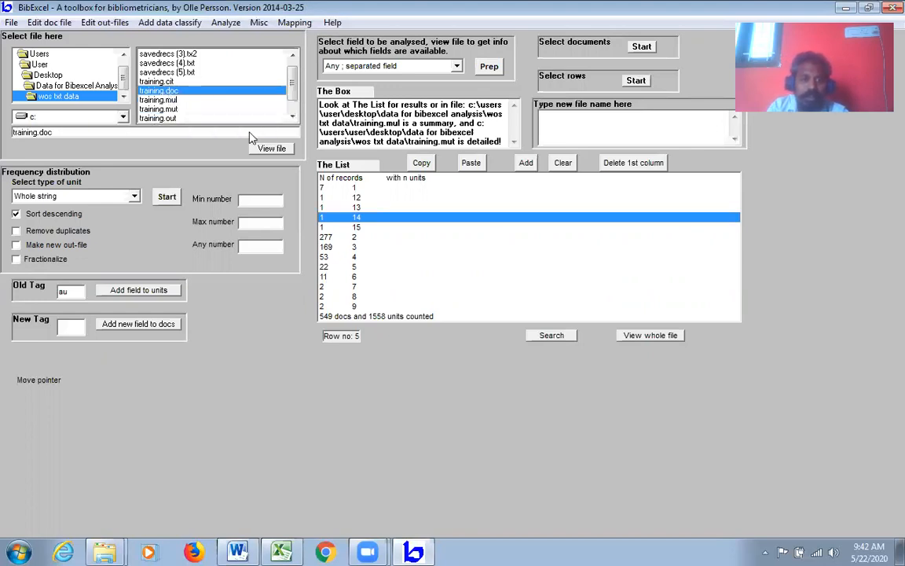
left_click(278, 150)
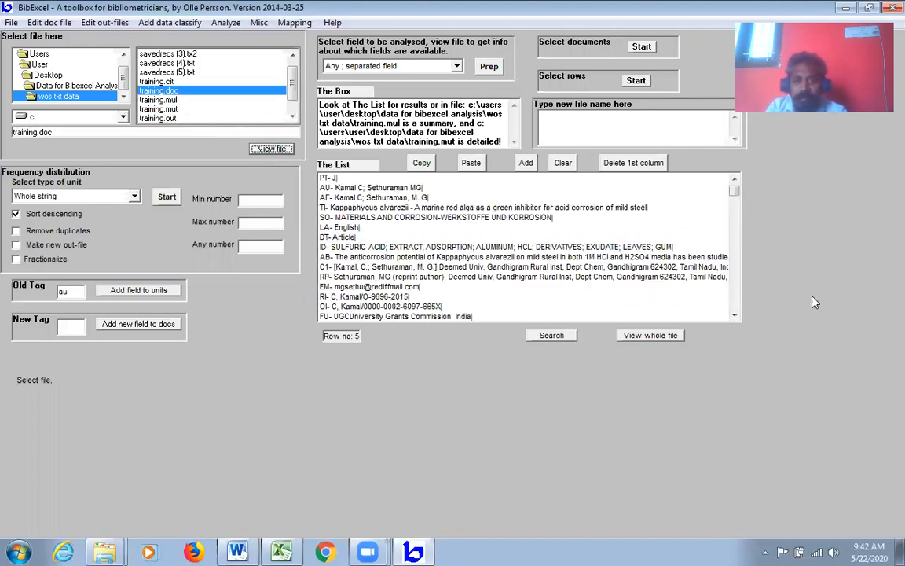
left_click(735, 315)
left_click(735, 315)
left_click(735, 315)
left_click(735, 315)
left_click(735, 315)
left_click(735, 316)
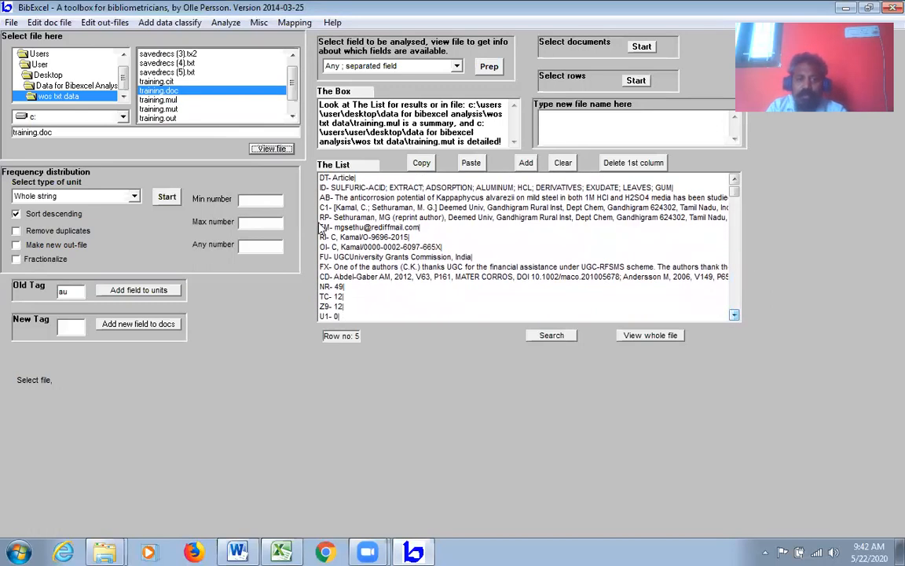
left_click(348, 188)
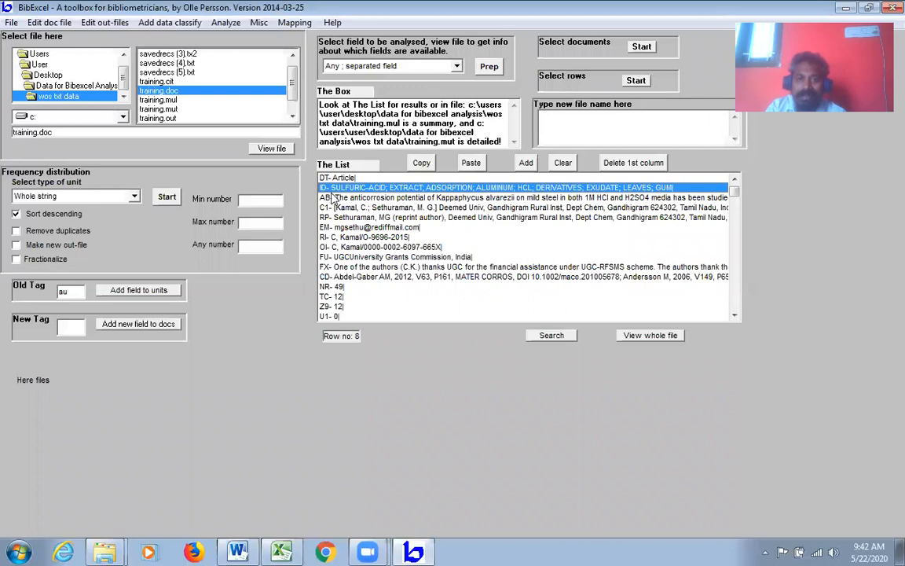
- Set the old tag to id and prep it as Any ; separated field, overwriting training.out without keeping the unit ordering
double_click(63, 291)
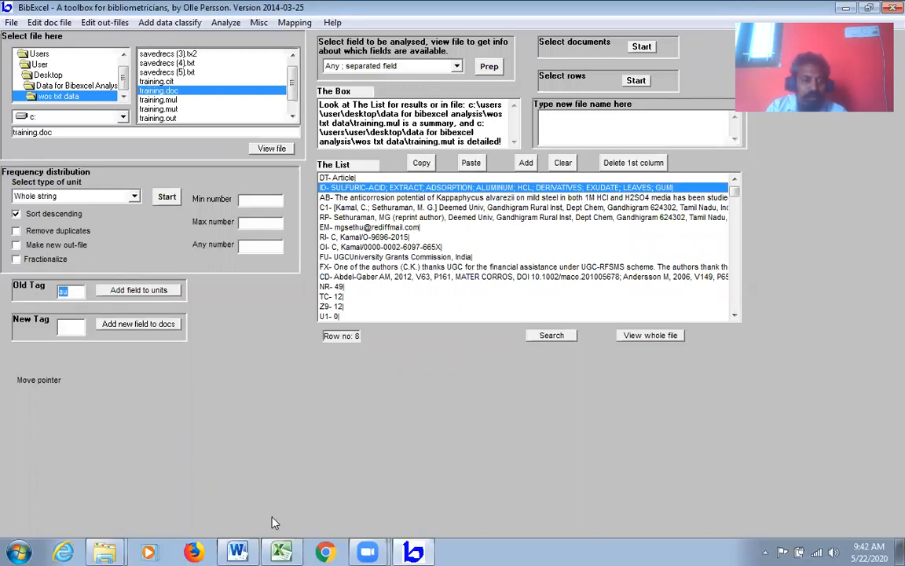
key("BackSpace")
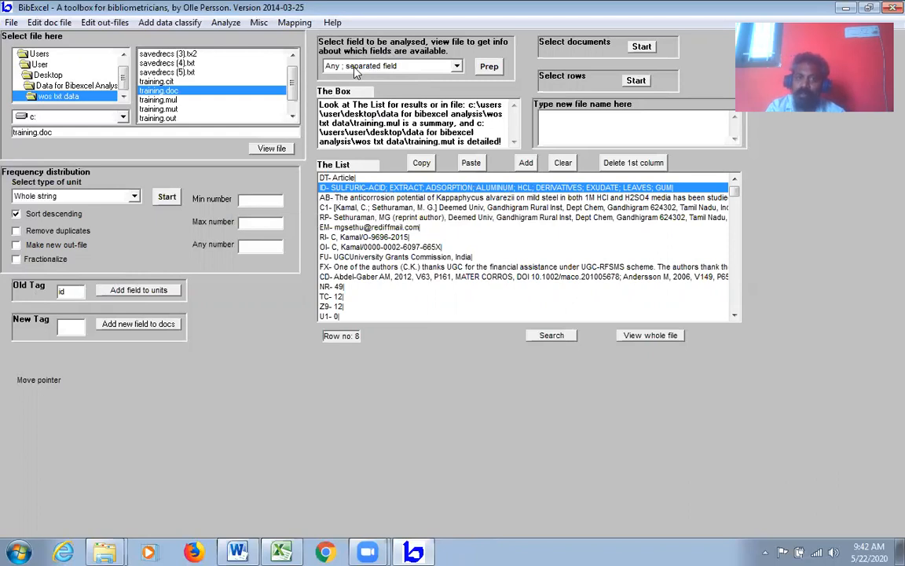
left_click(489, 66)
left_click(517, 351)
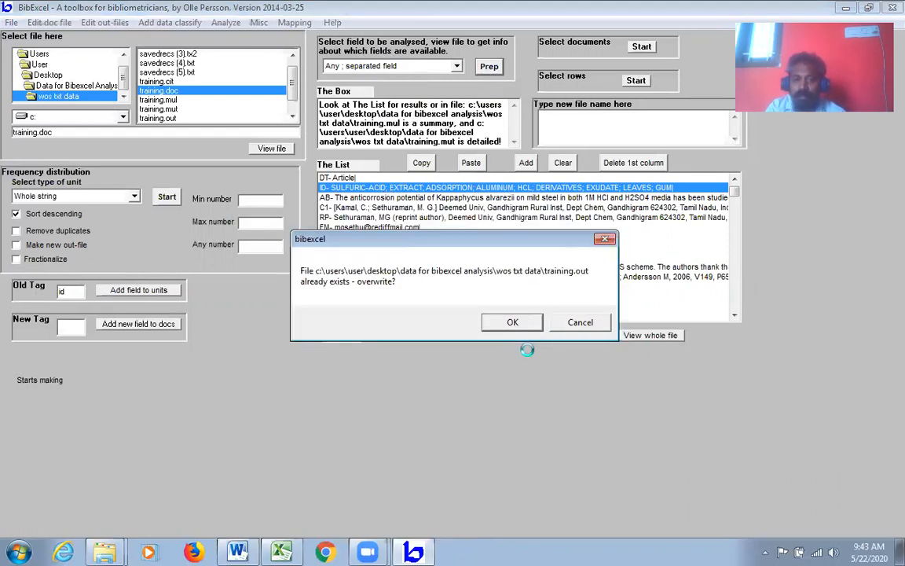
left_click(514, 323)
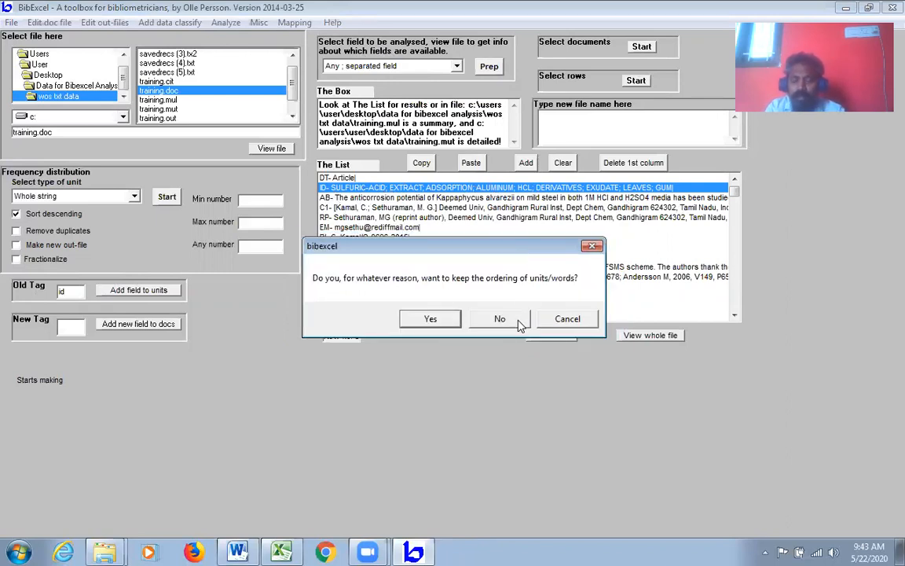
left_click(500, 319)
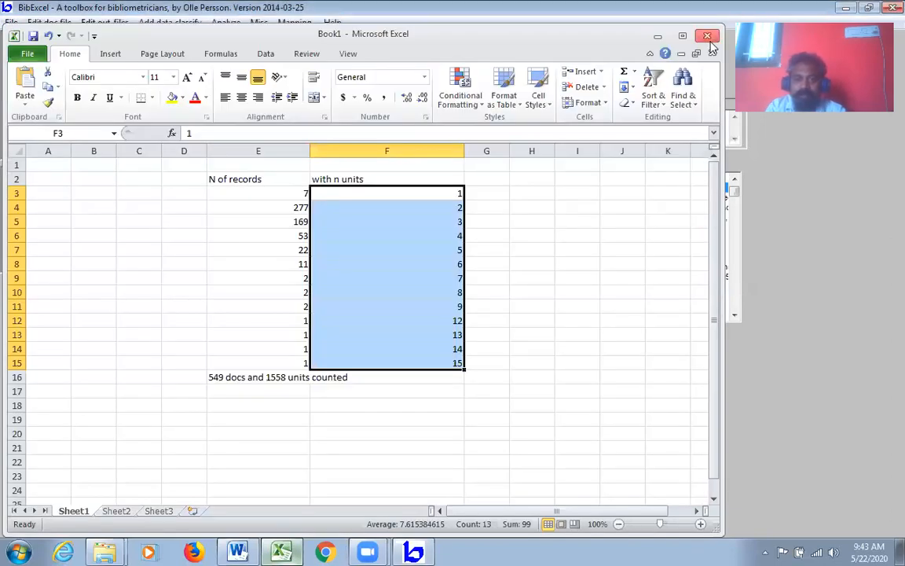
- Close the Book1 workbook in Excel without saving and return to BibExcel
left_click(709, 39)
left_click(450, 292)
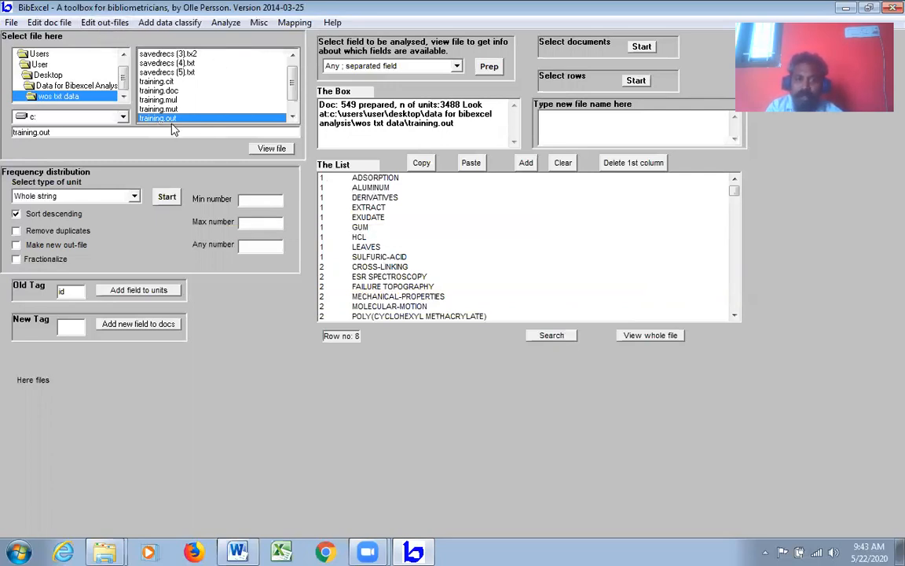
- Convert training.out to lower case with the cited reference strings option and calculate the keywords' whole-string frequencies in descending order
left_click(104, 24)
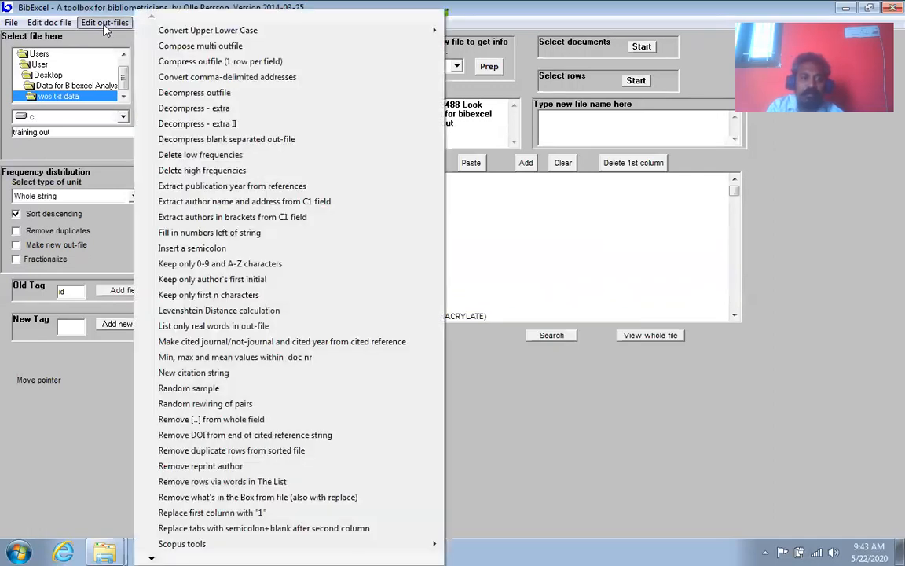
mouse_move(219, 33)
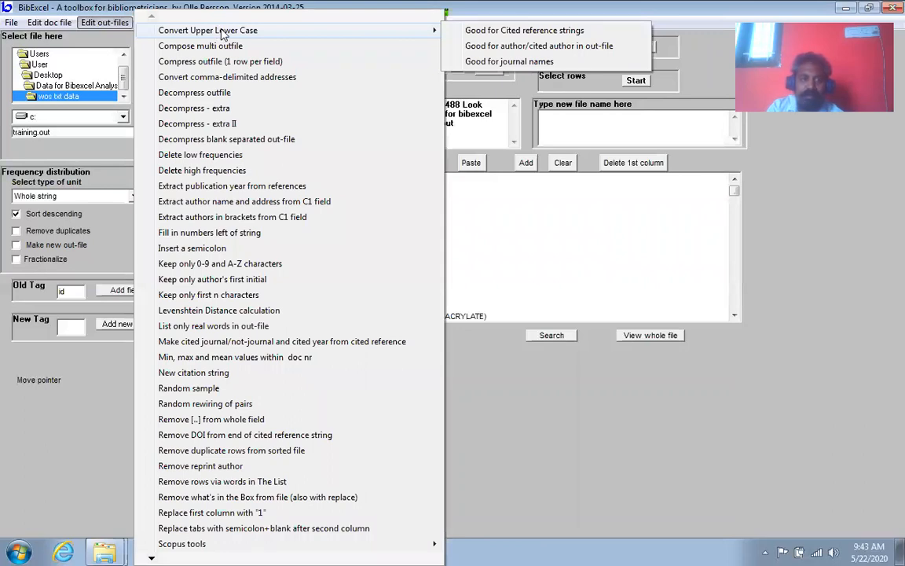
left_click(522, 36)
left_click(486, 361)
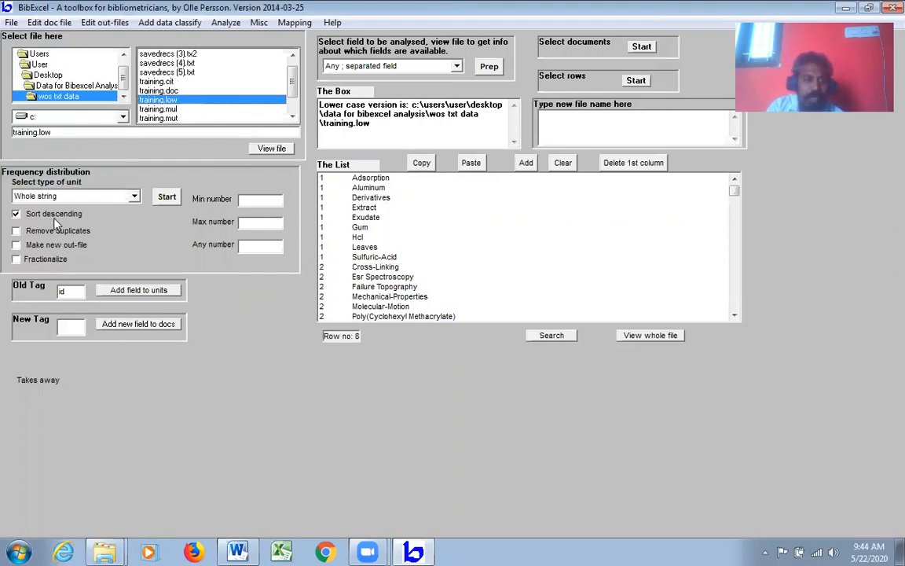
left_click(163, 198)
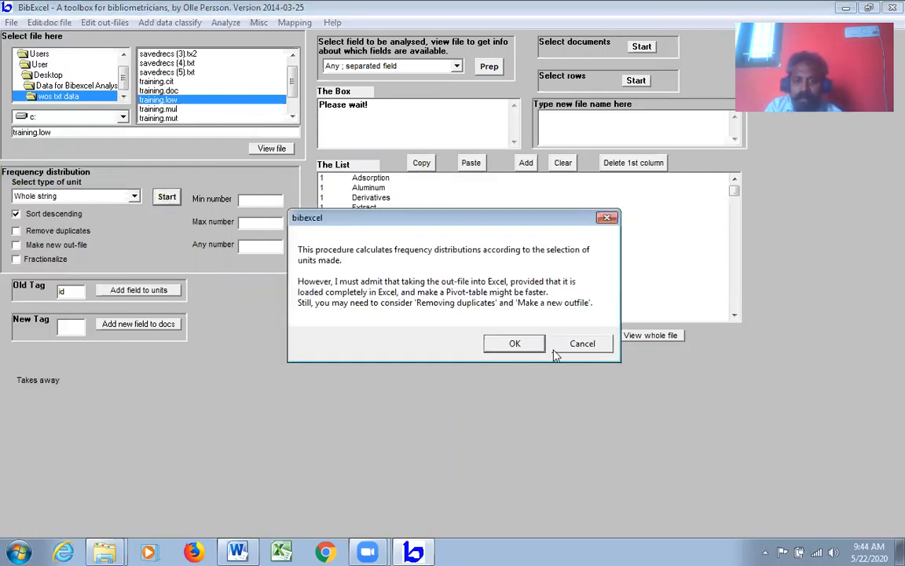
left_click(515, 344)
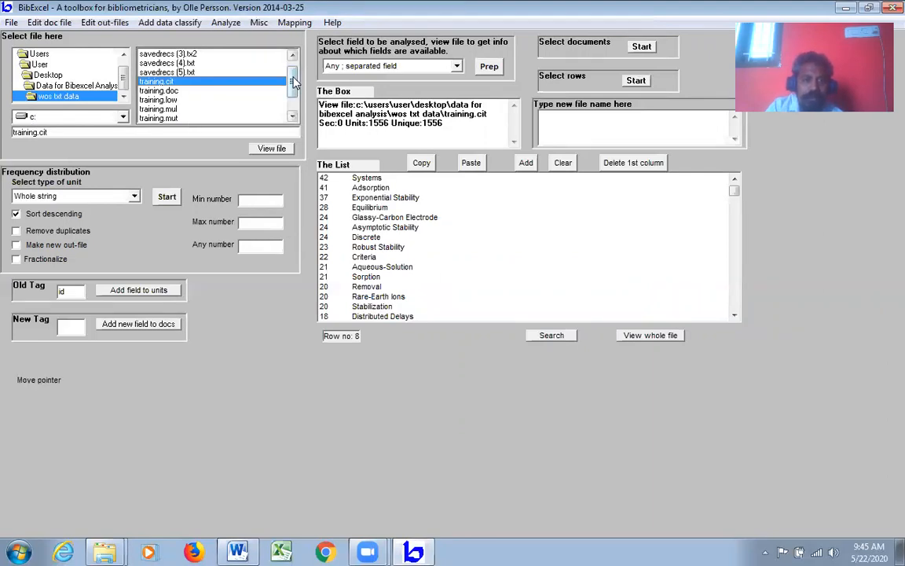
- View training.doc and prep its id field again as Any ; separated field, overwriting training.out without keeping the unit ordering
scroll(266, 75, "up", 1)
left_click(161, 100)
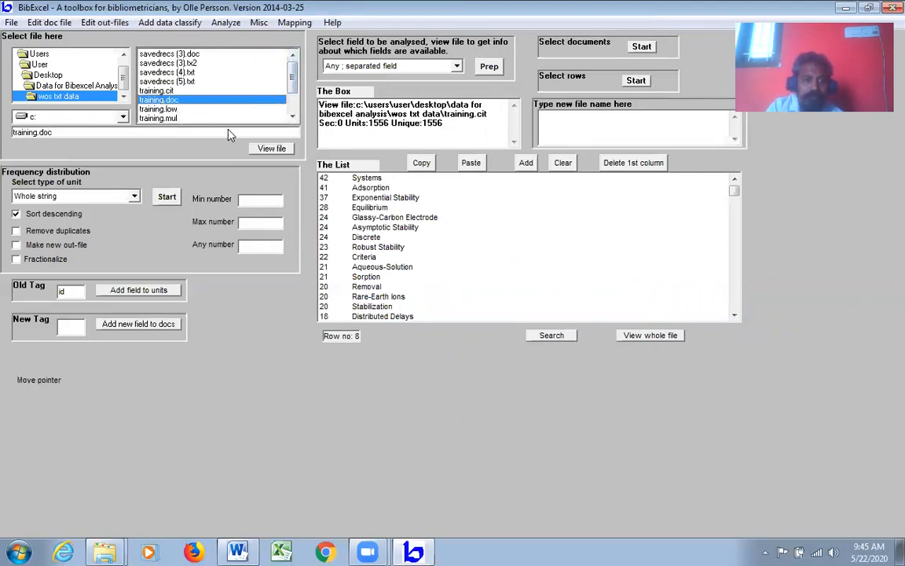
left_click(285, 149)
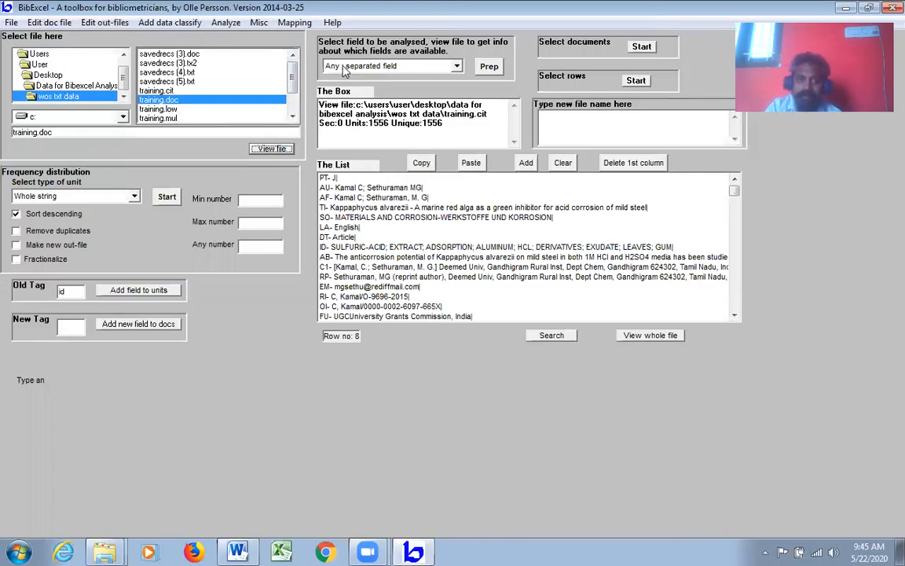
left_click(487, 67)
left_click(518, 348)
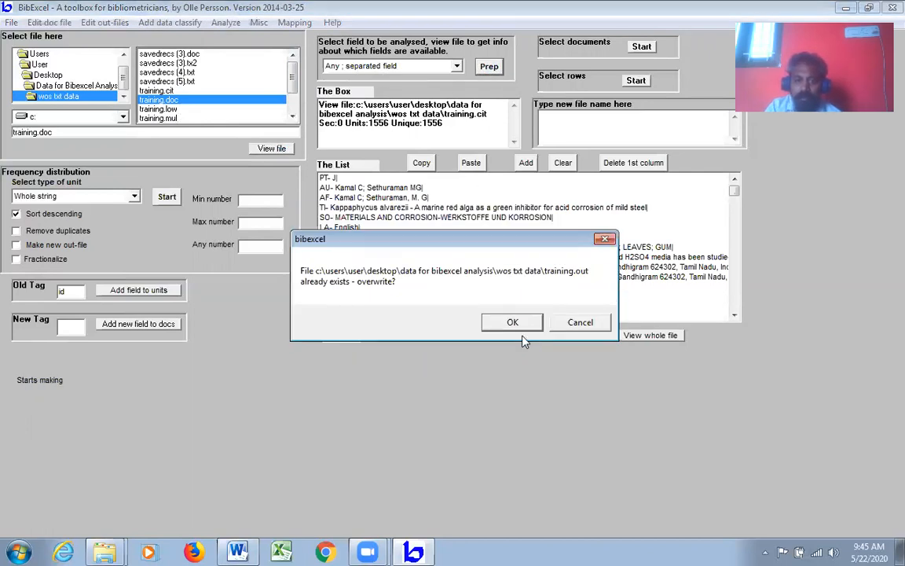
left_click(521, 324)
left_click(503, 319)
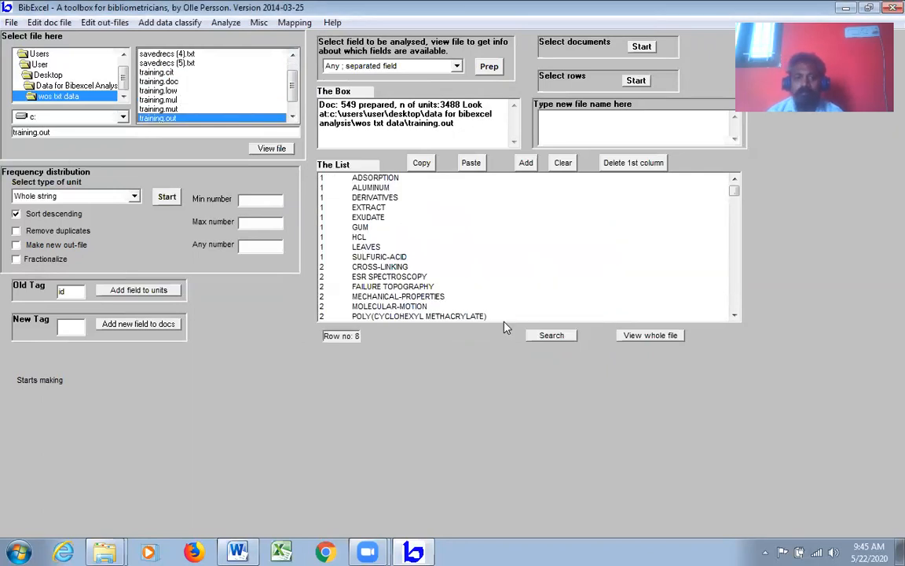
- Convert the keywords in training.out to lower case with the cited reference strings option, overwriting training.low
left_click(123, 26)
mouse_move(417, 30)
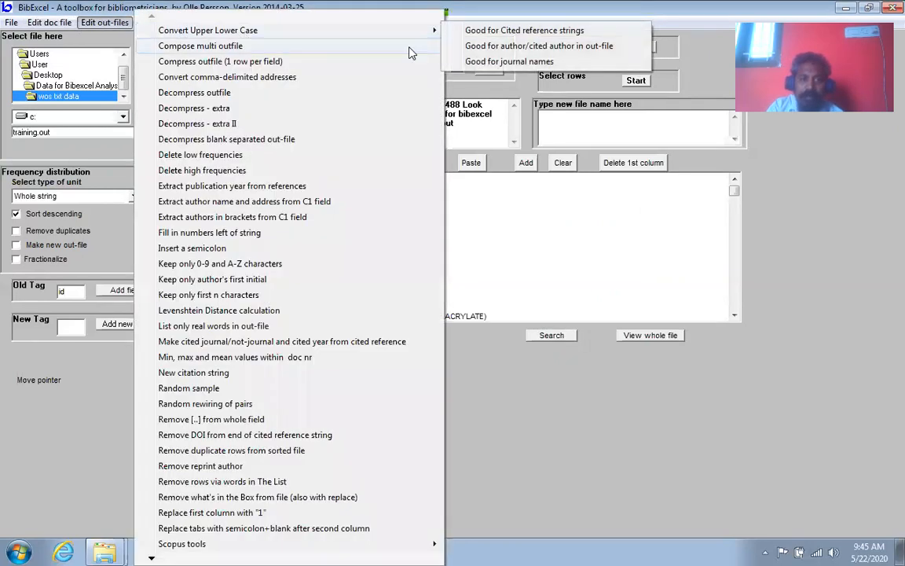
left_click(539, 32)
left_click(484, 362)
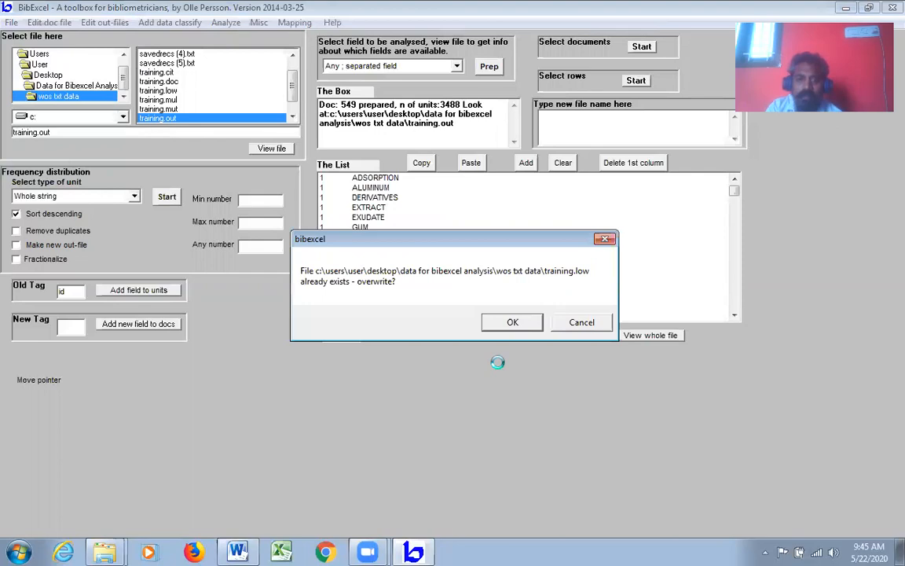
left_click(507, 323)
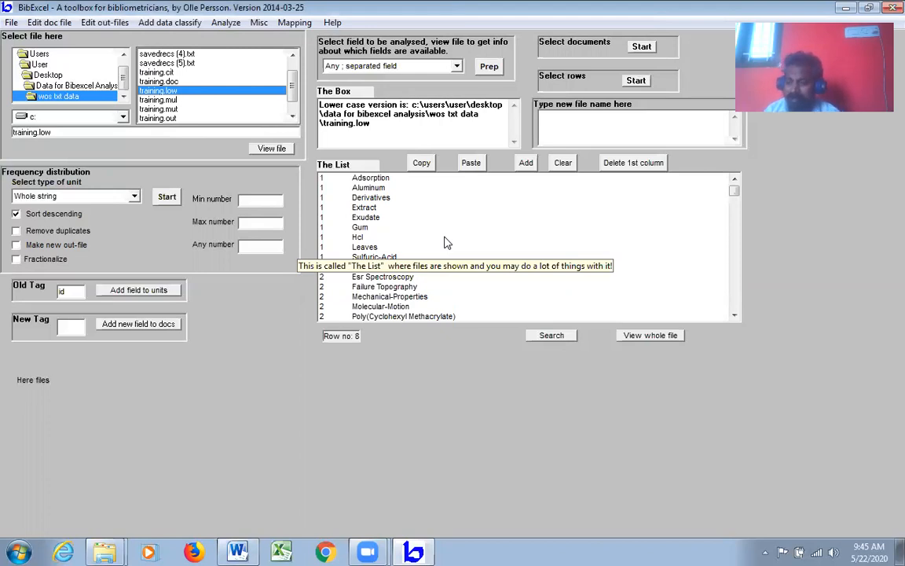
- Run the Units per record analysis on the keywords in training.low
left_click(228, 24)
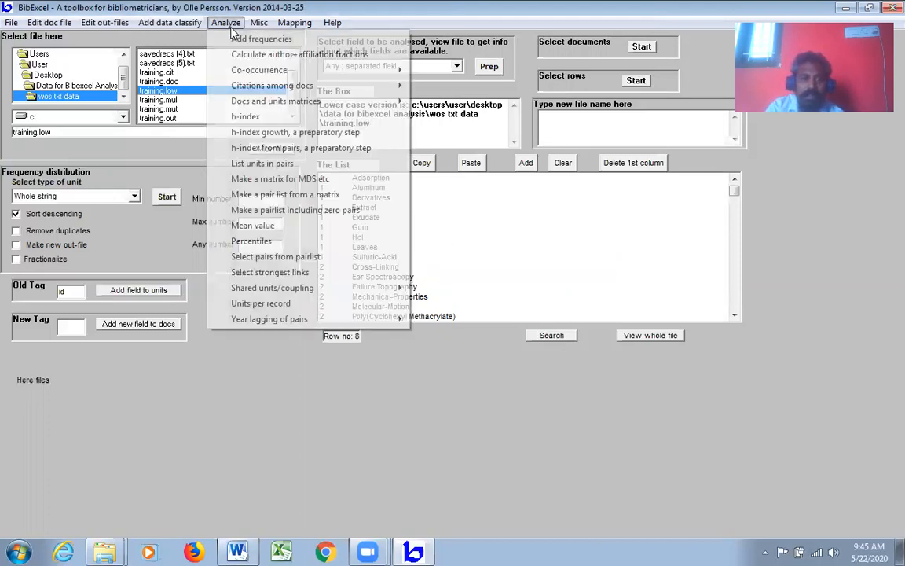
left_click(276, 309)
left_click(517, 330)
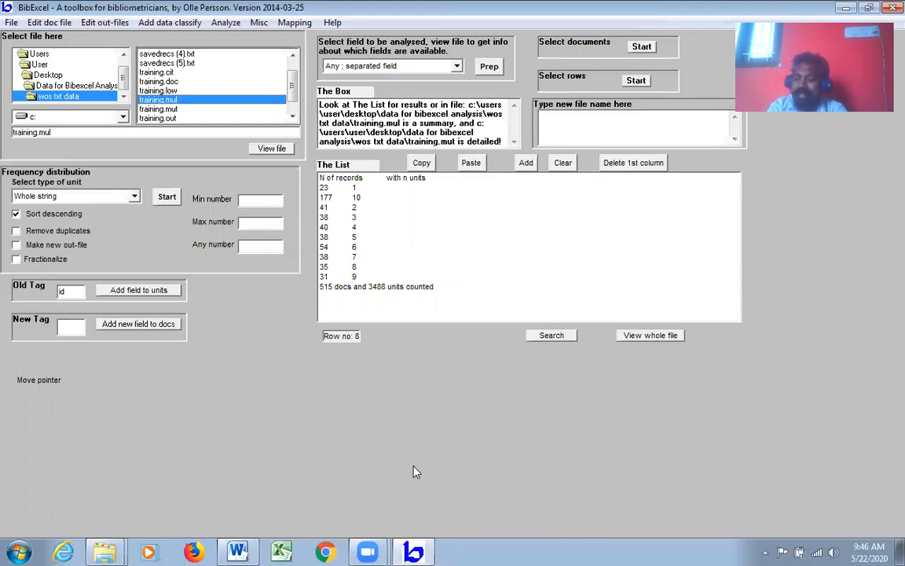
- View the contents of training.doc and select the semicolon-separated SC subject category field of the first record
left_click(157, 81)
left_click(268, 149)
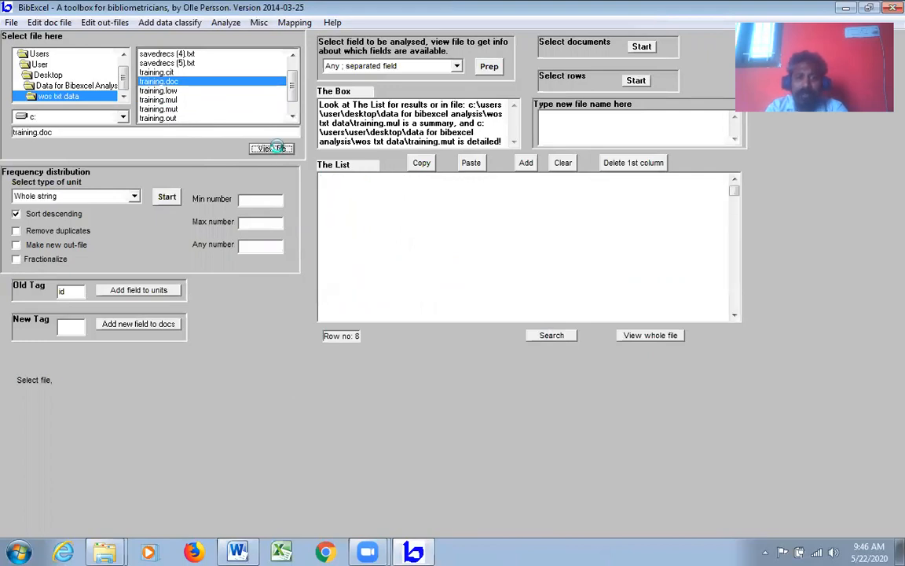
left_click(735, 316)
left_click(734, 316)
left_click(735, 315)
left_click(735, 315)
left_click(735, 316)
left_click(735, 315)
left_click(735, 315)
left_click(735, 315)
left_click(734, 315)
left_click(735, 315)
left_click(735, 316)
left_click(735, 315)
left_click(734, 315)
left_click(734, 315)
left_click(734, 315)
left_click(735, 315)
left_click(735, 315)
left_click(734, 315)
left_click(734, 315)
left_click(735, 315)
left_click(735, 315)
left_click(734, 315)
left_click(735, 315)
left_click(735, 315)
left_click(735, 315)
left_click(735, 315)
left_click(735, 315)
left_click(735, 315)
left_click(735, 315)
left_click(735, 315)
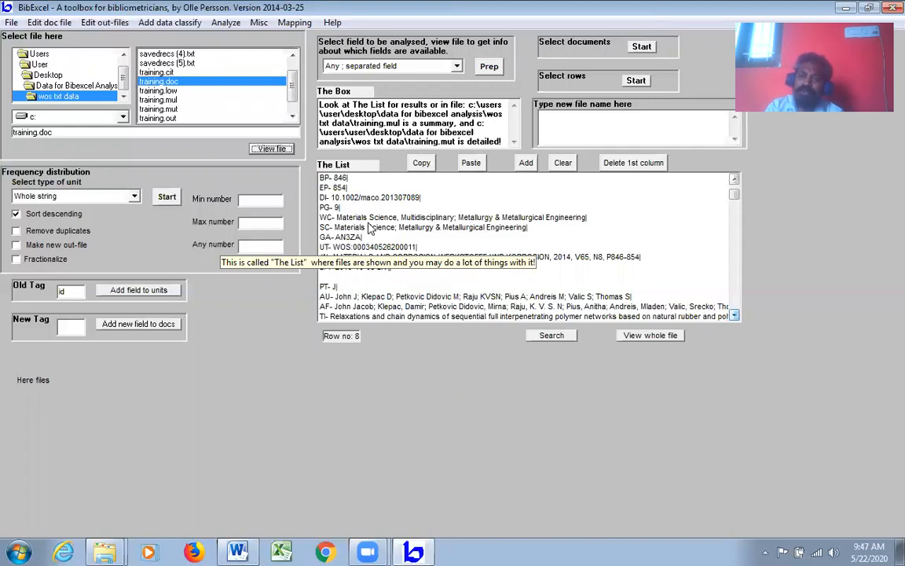
left_click(380, 228)
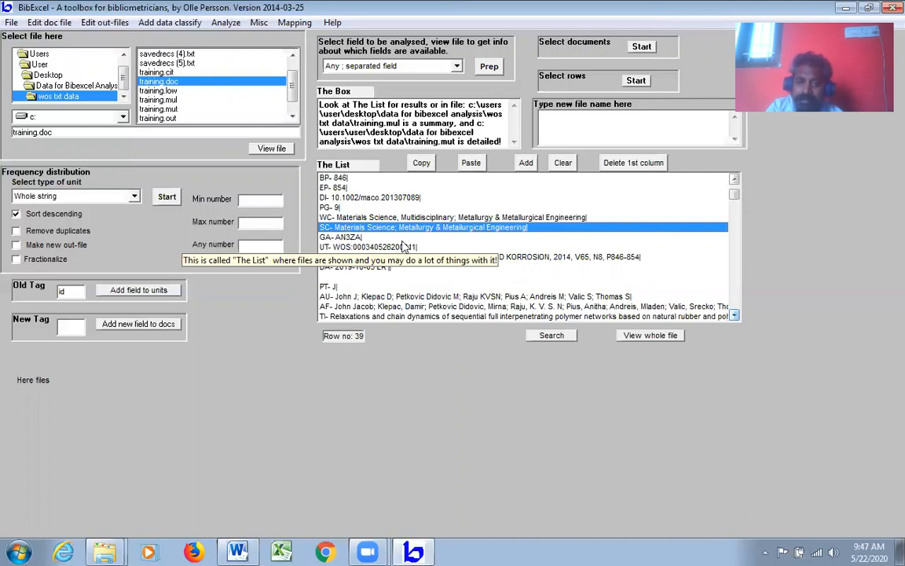
- Prep the sc tag as Any ; separated field, overwriting training.out without keeping unit ordering, and calculate its whole-string frequencies in descending order
left_click(67, 291)
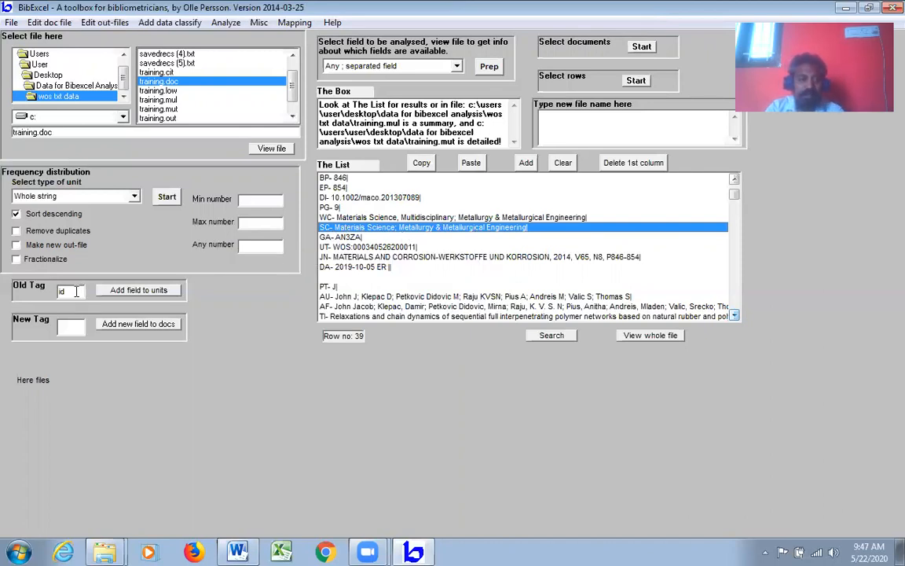
type("sc")
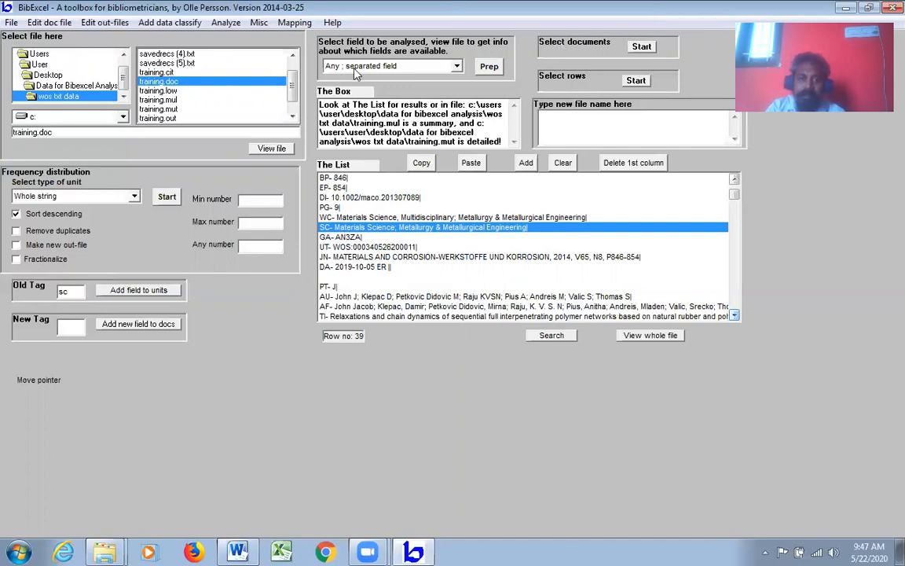
left_click(492, 68)
left_click(509, 348)
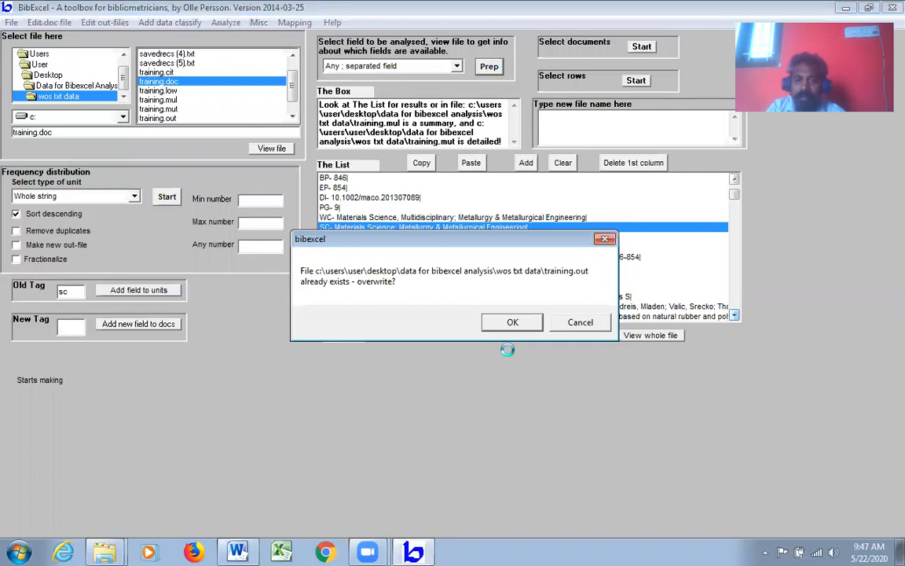
left_click(520, 323)
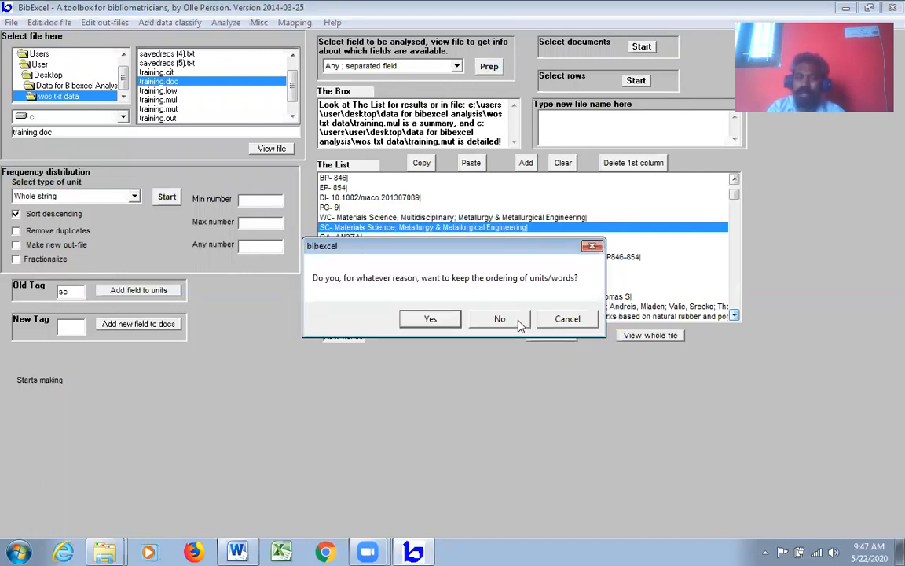
left_click(518, 322)
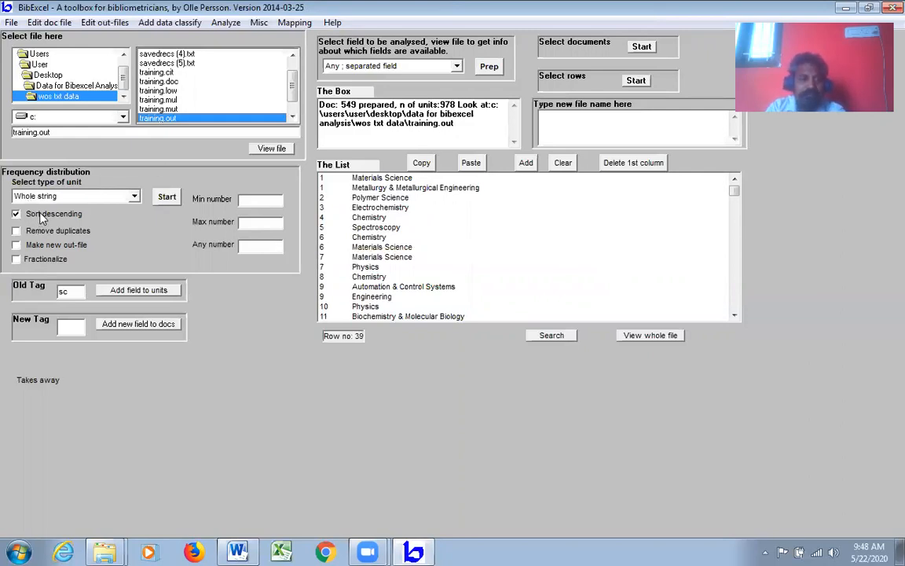
left_click(166, 196)
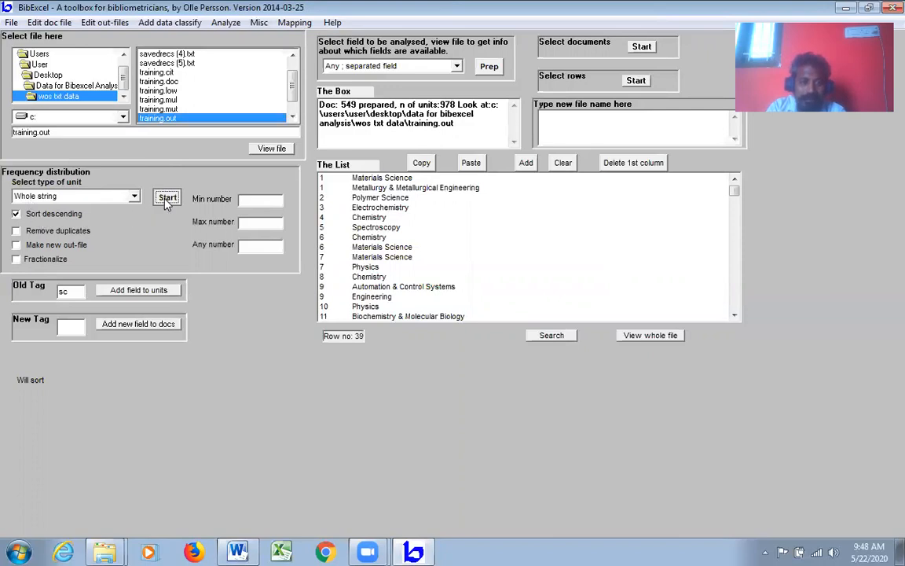
left_click(519, 346)
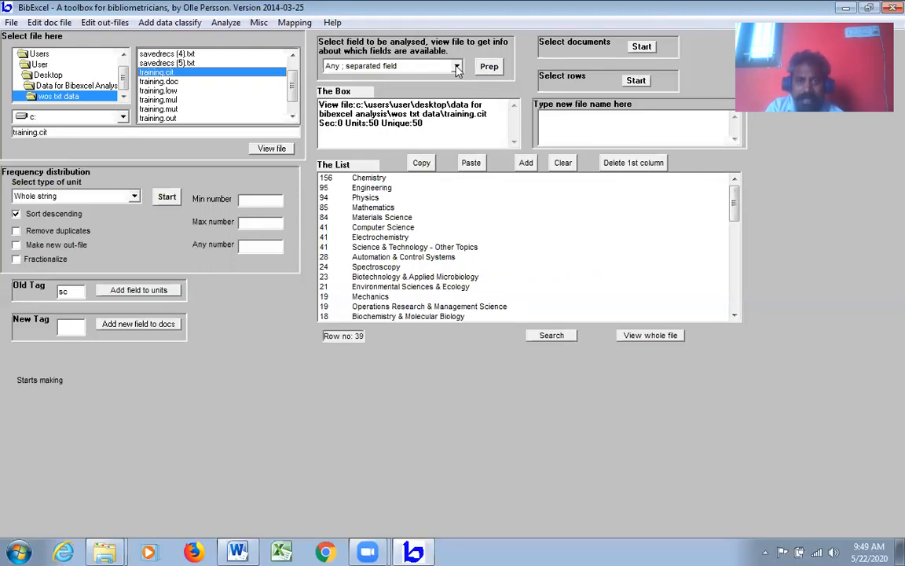
- View the contents of training.doc and select the FU funding field of the first record
left_click(161, 81)
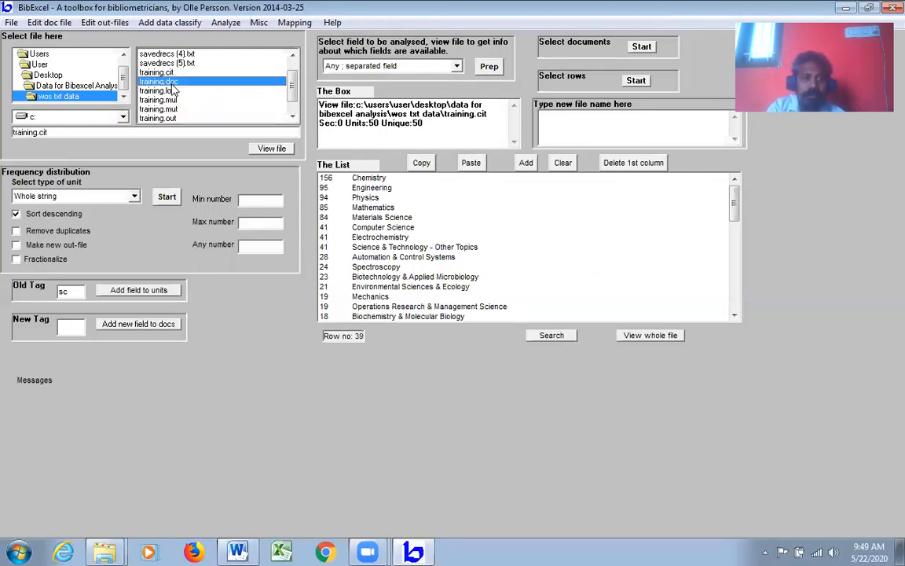
left_click(271, 150)
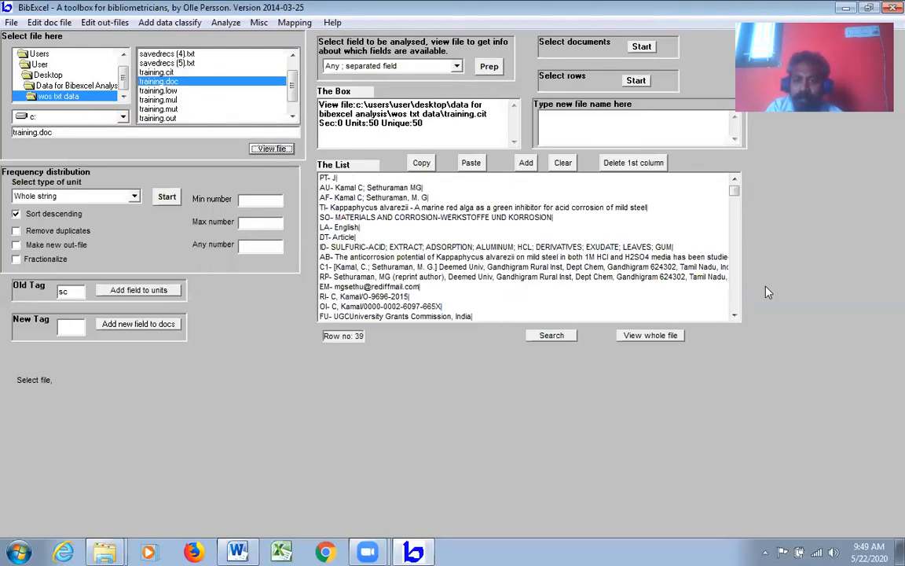
left_click(734, 315)
left_click(734, 315)
left_click(734, 315)
left_click(734, 315)
left_click(734, 315)
left_click(734, 315)
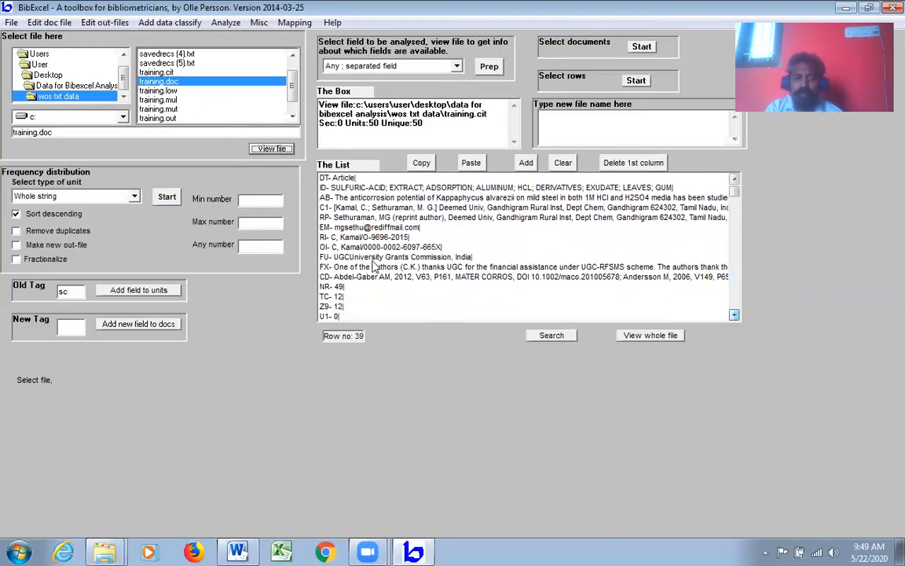
left_click(377, 258)
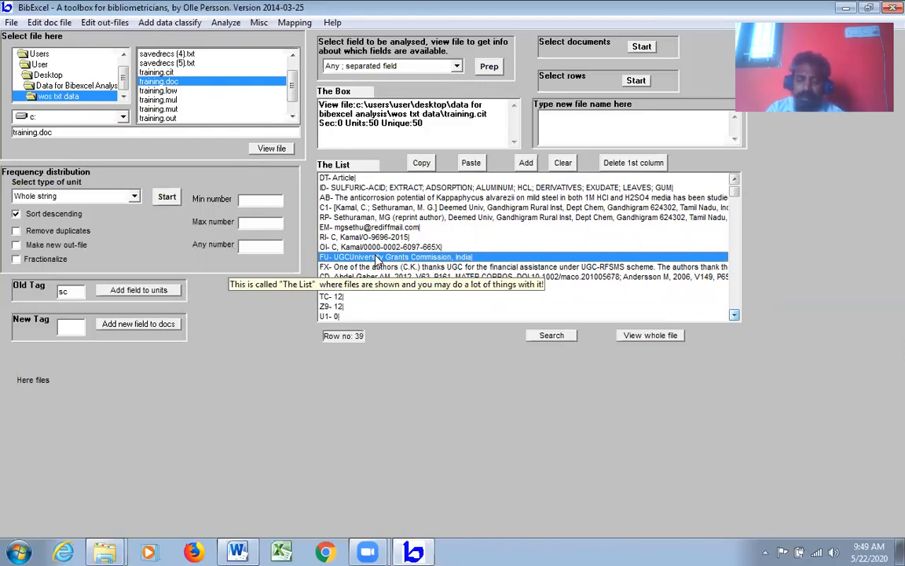
- Prep the fu tag as Any ; separated field, overwriting training.out without keeping unit ordering, and calculate its whole-string frequencies in descending order
left_click_drag(74, 293, 42, 297)
type("fu")
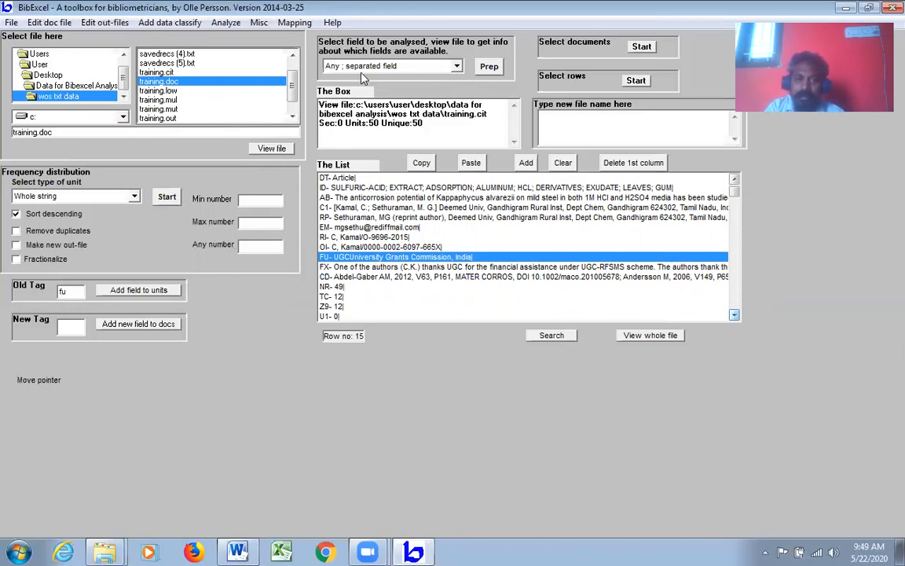
left_click(489, 66)
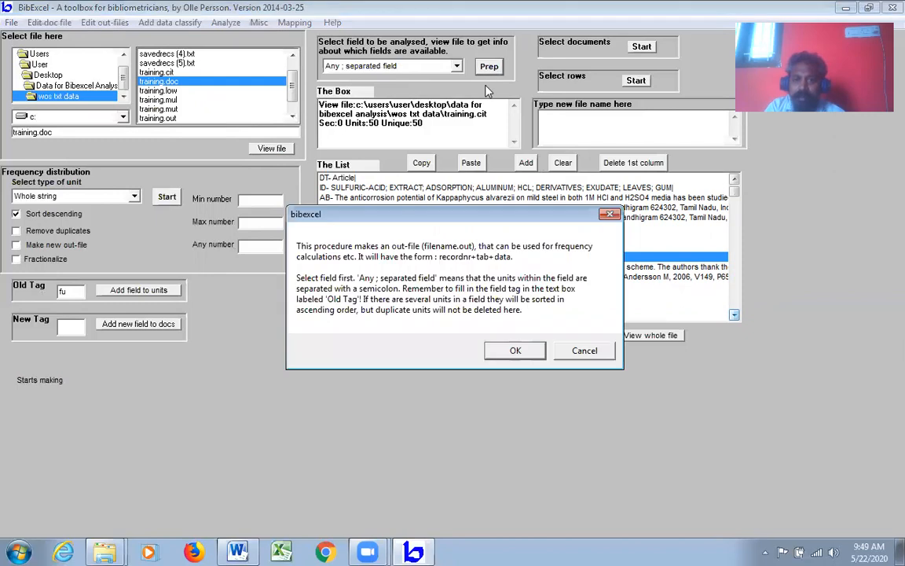
left_click(517, 347)
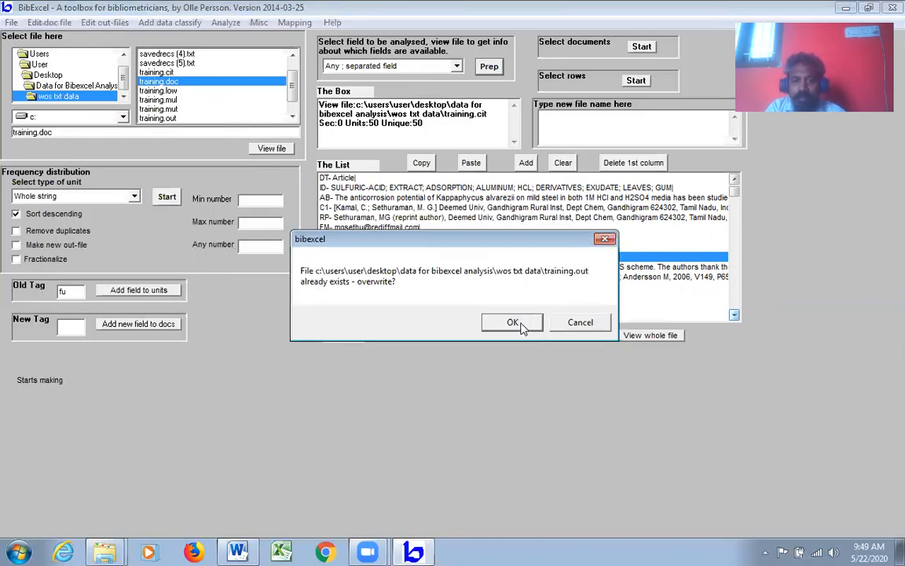
left_click(469, 318)
left_click(519, 326)
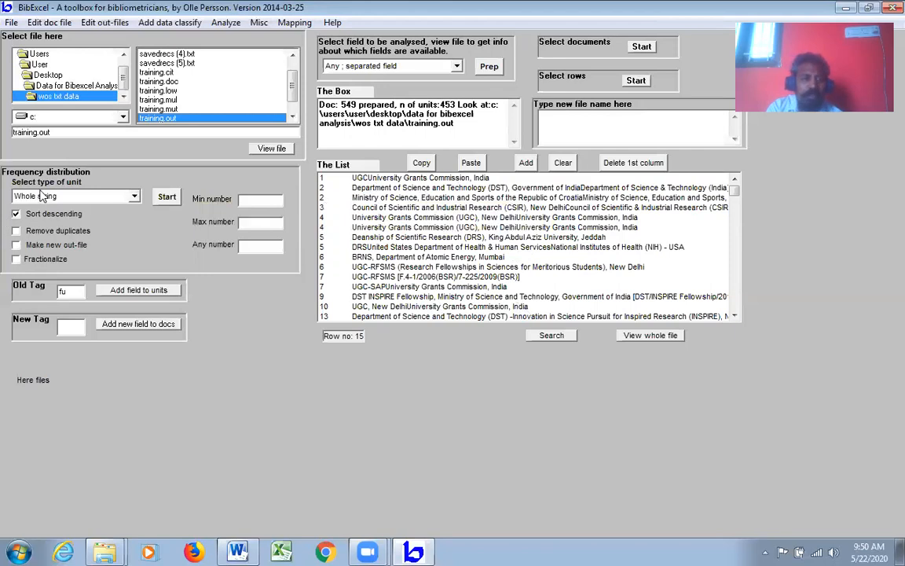
left_click(166, 196)
left_click(531, 340)
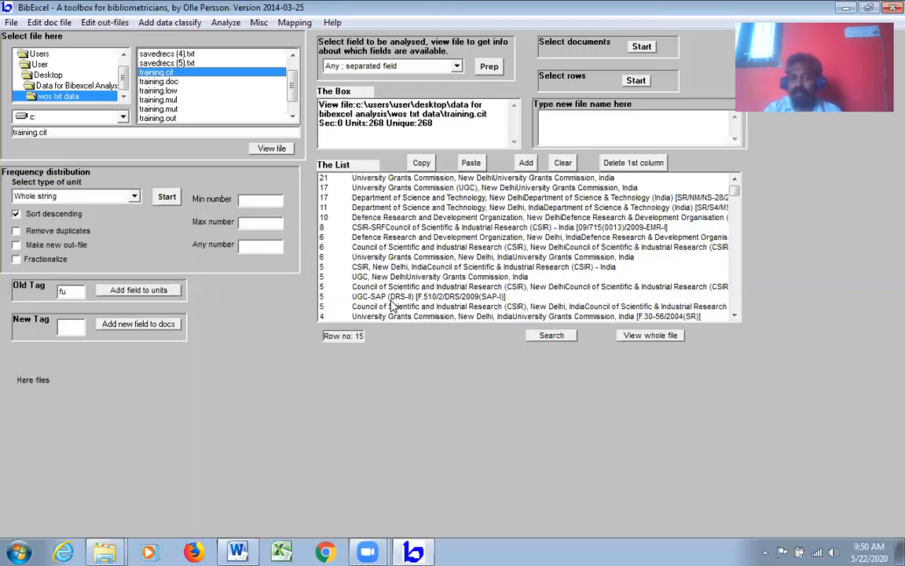
- Examine the University Grants Commission entries in the funding agency frequency list, including the one with grant number F.30-56/2004(SR)
left_click(373, 178)
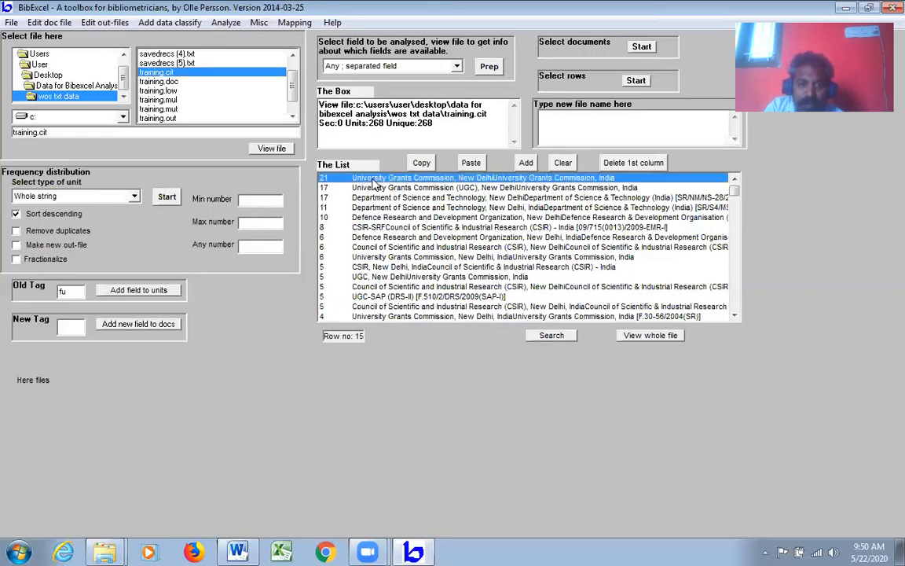
left_click(377, 191)
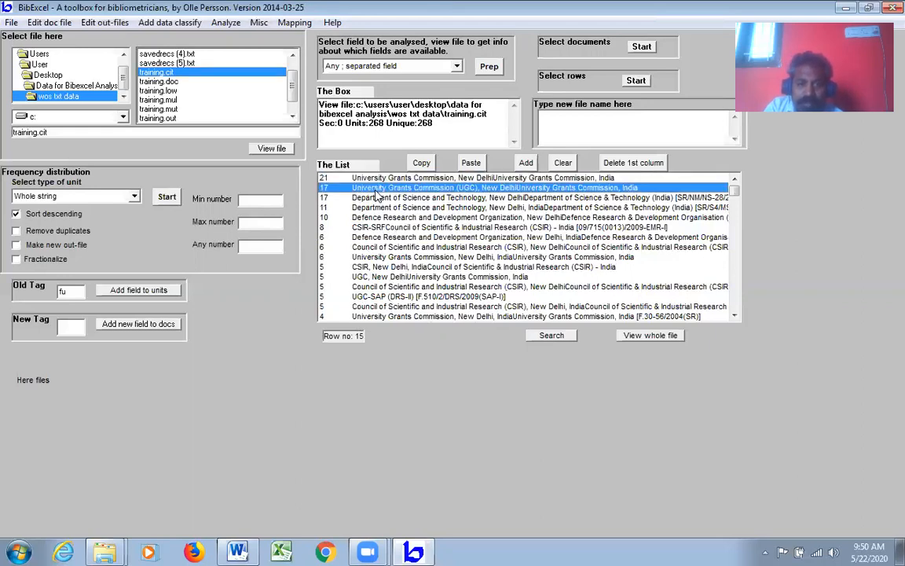
left_click(371, 318)
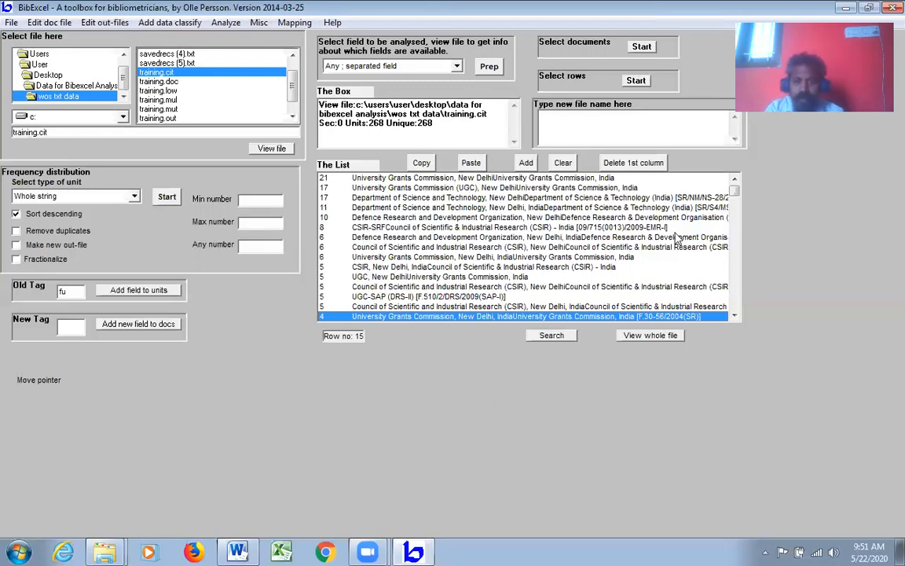
- View the contents of training.doc and select the semicolon-separated CD cited references field of the first record
left_click(169, 81)
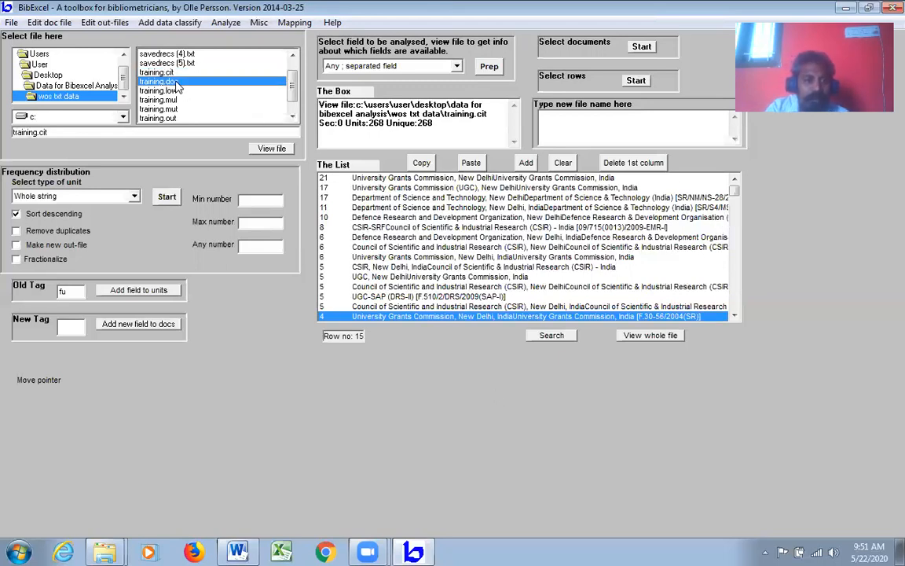
left_click(288, 151)
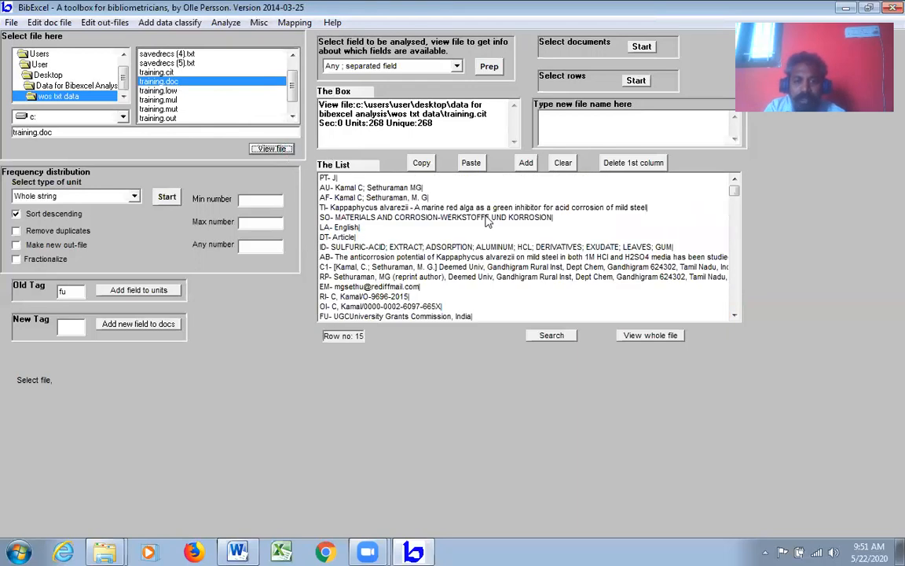
left_click(343, 269)
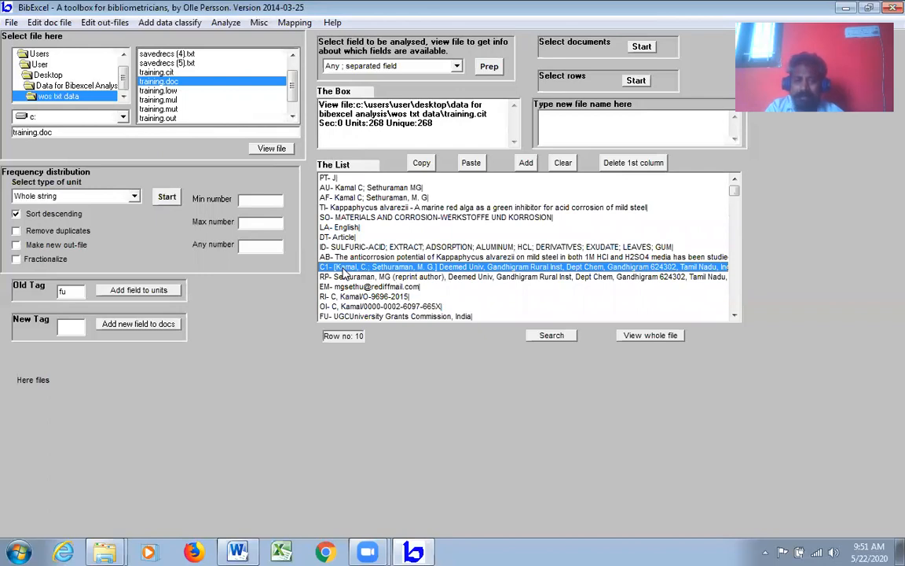
left_click(736, 315)
left_click(735, 315)
left_click(735, 316)
left_click(736, 315)
left_click(736, 315)
left_click(736, 316)
left_click(350, 277)
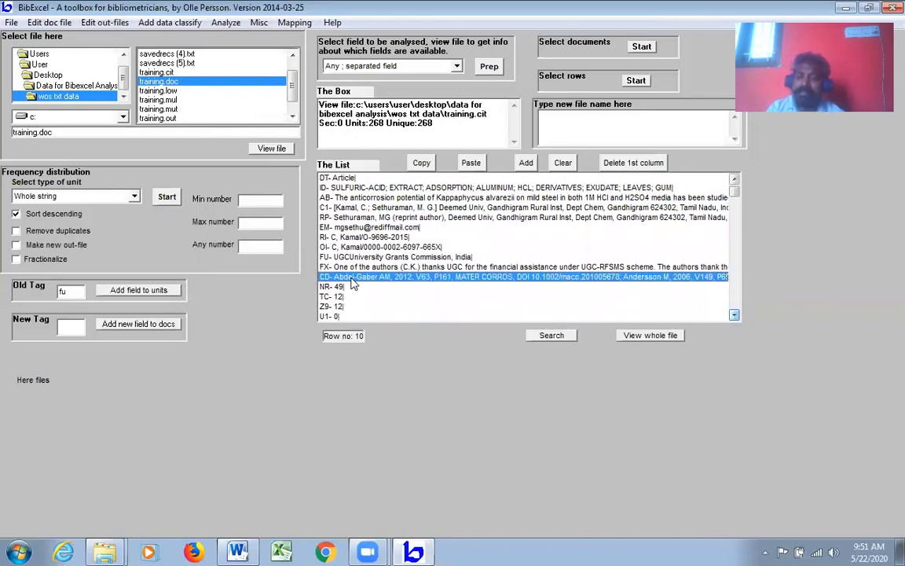
left_click(352, 280)
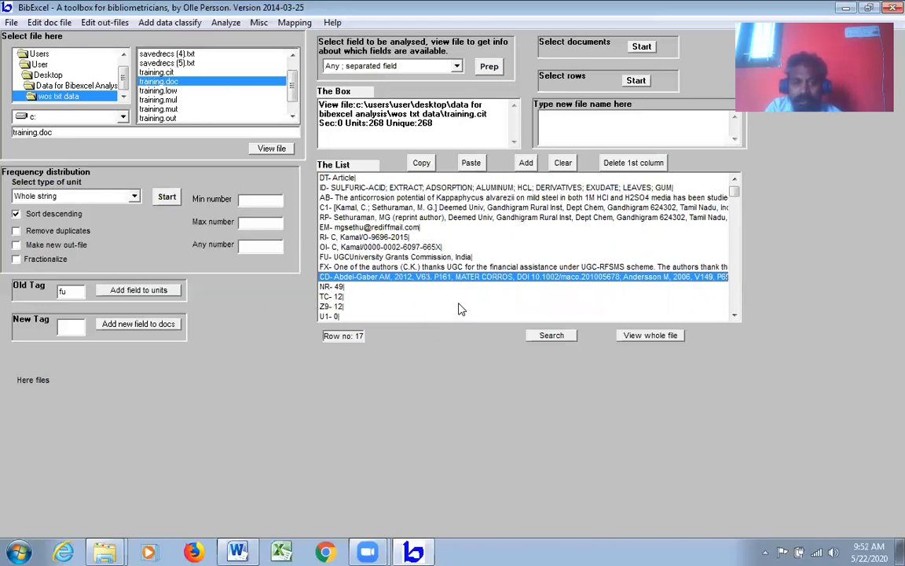
left_click(475, 296)
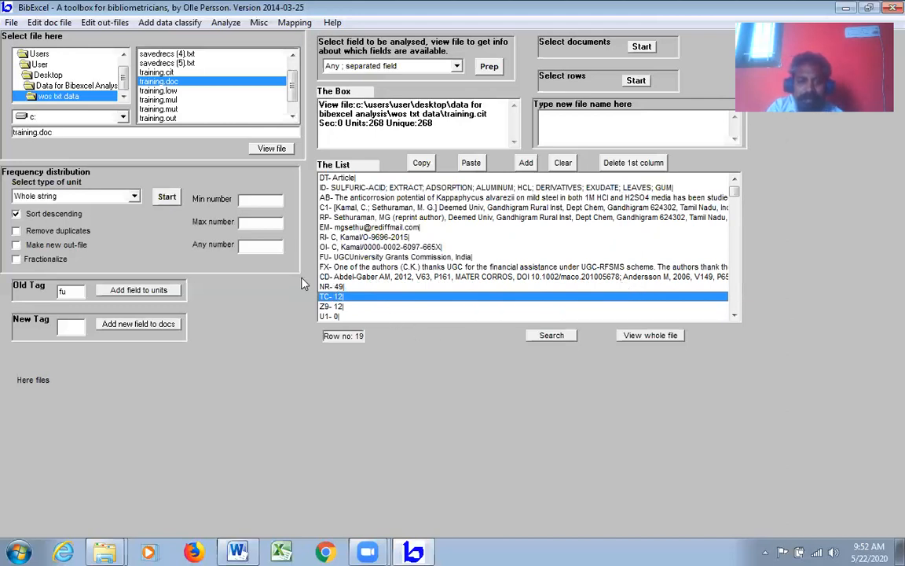
- Prep the cd tag of training.doc as Any ; separated field, overwriting training.out without keeping unit ordering
left_click_drag(77, 296, 28, 299)
type("cd")
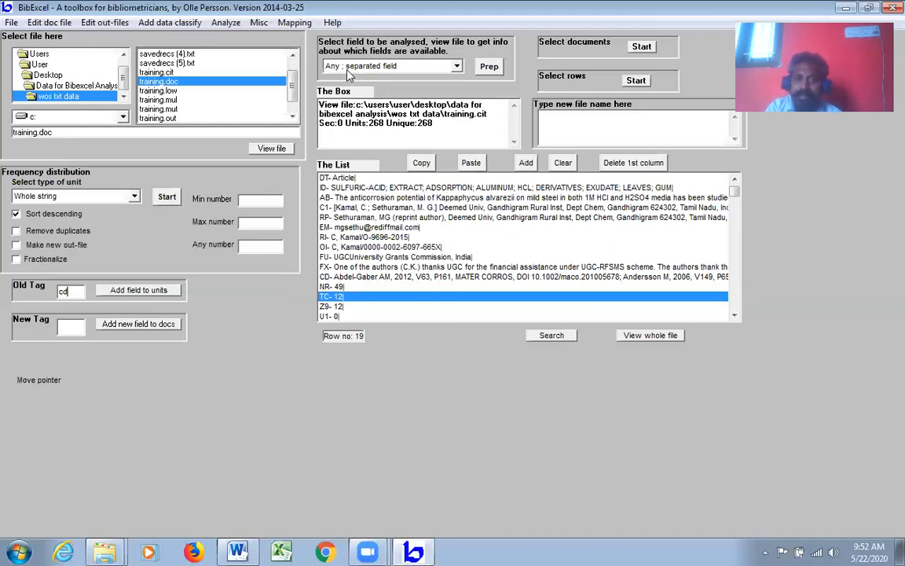
left_click(488, 68)
left_click(509, 349)
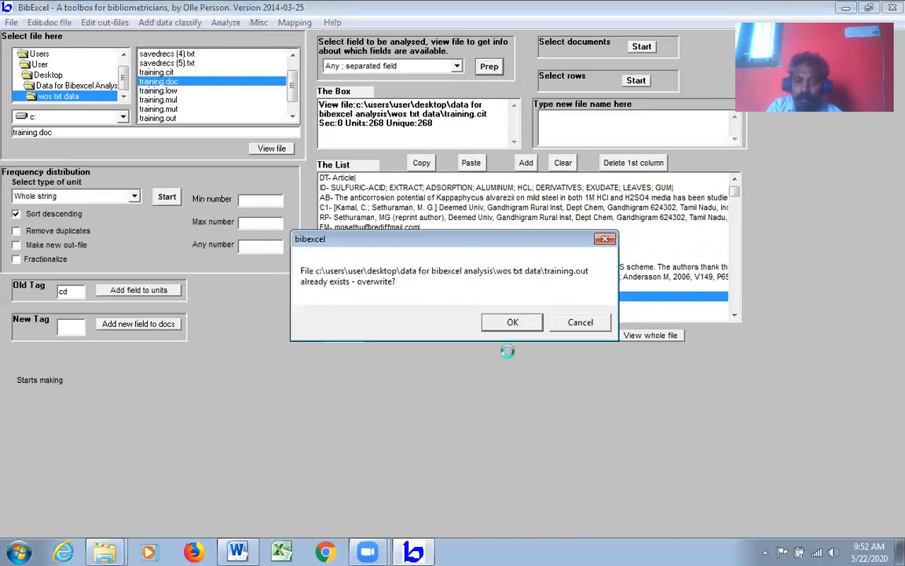
left_click(514, 322)
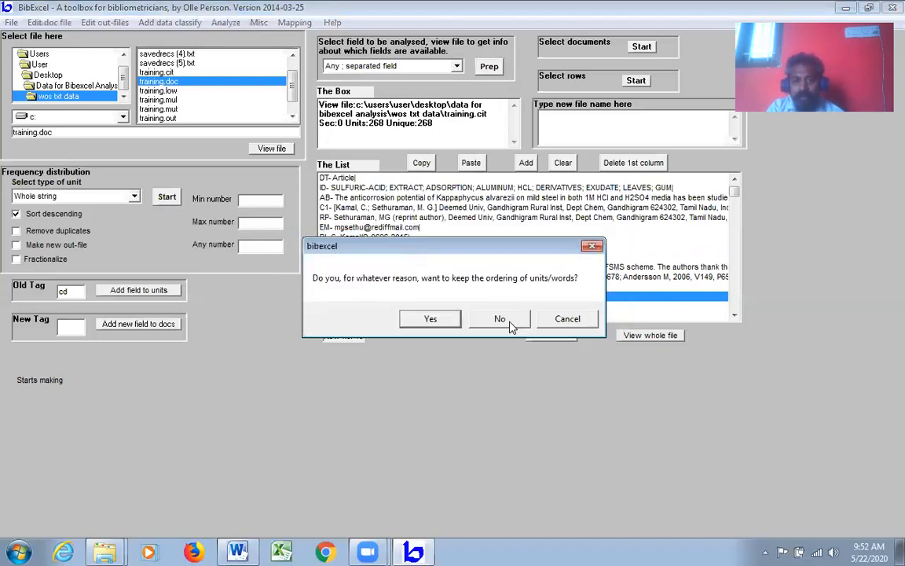
left_click(503, 320)
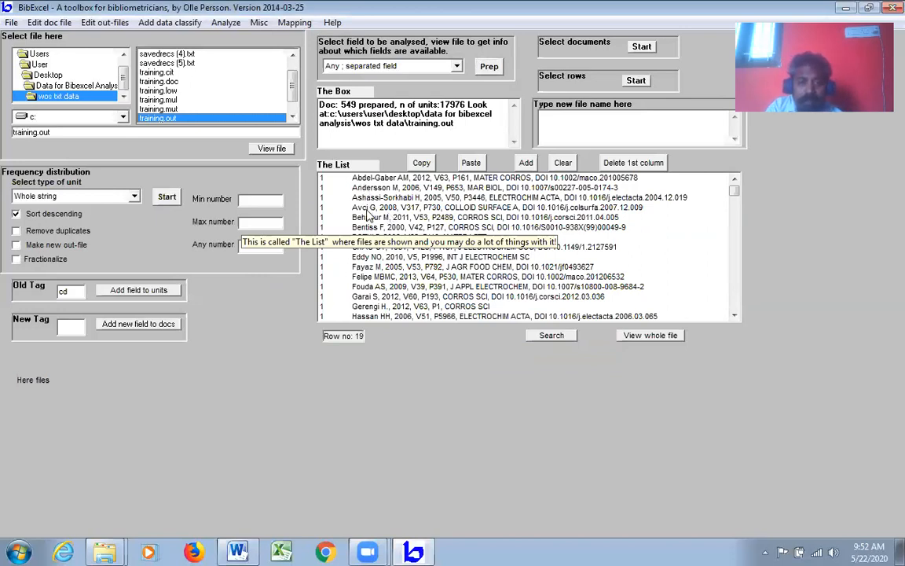
- Look through the cited references in training.out and calculate their whole-string frequency distribution in descending order
left_click(735, 315)
left_click_drag(734, 315, 735, 315)
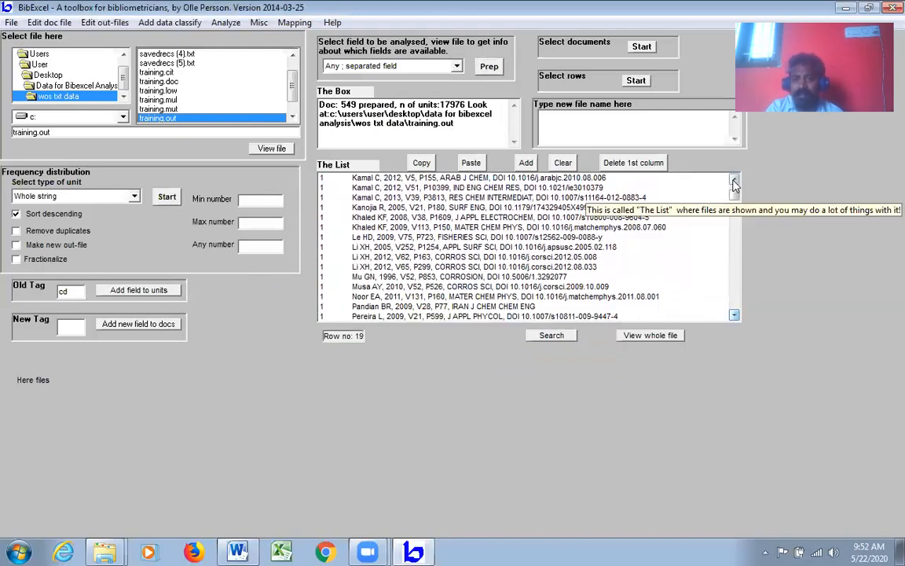
scroll(733, 195, "up", 2)
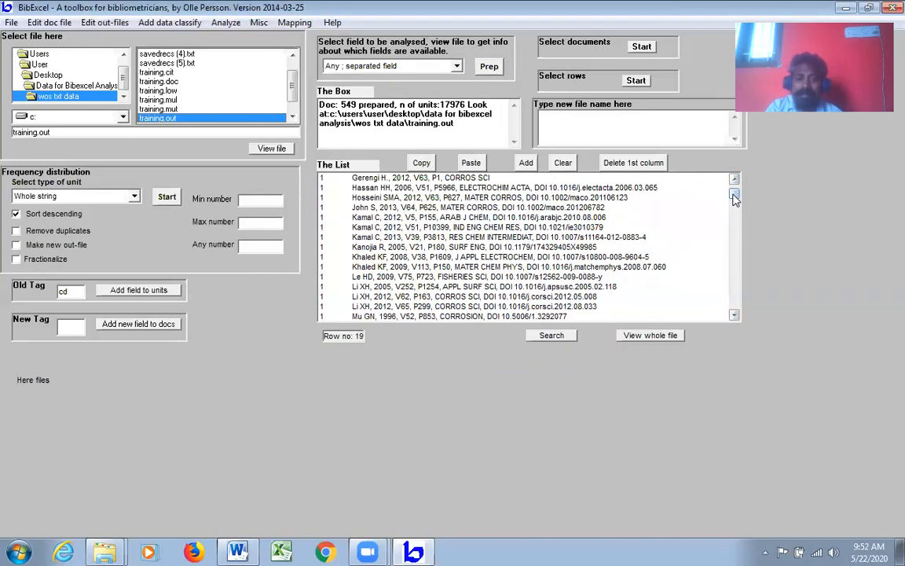
scroll(735, 198, "up", 5)
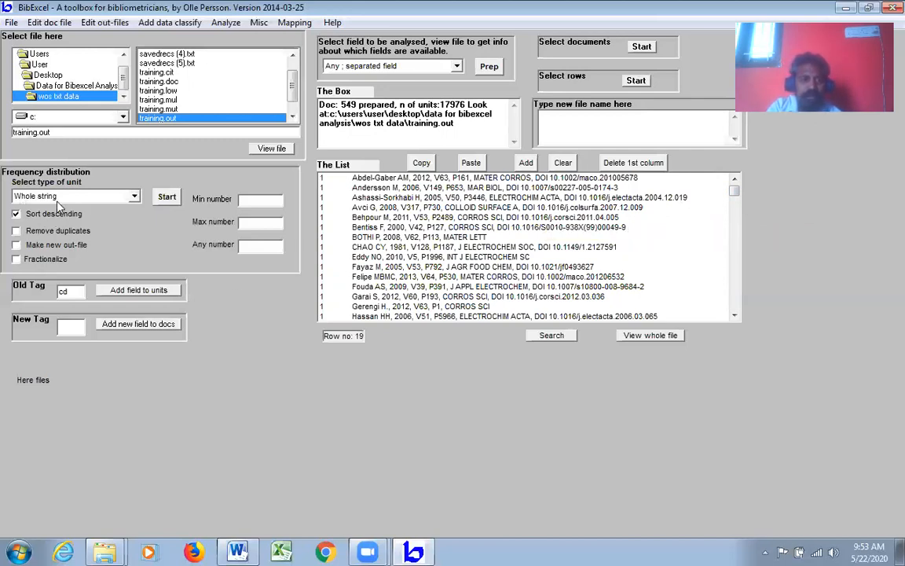
left_click(158, 202)
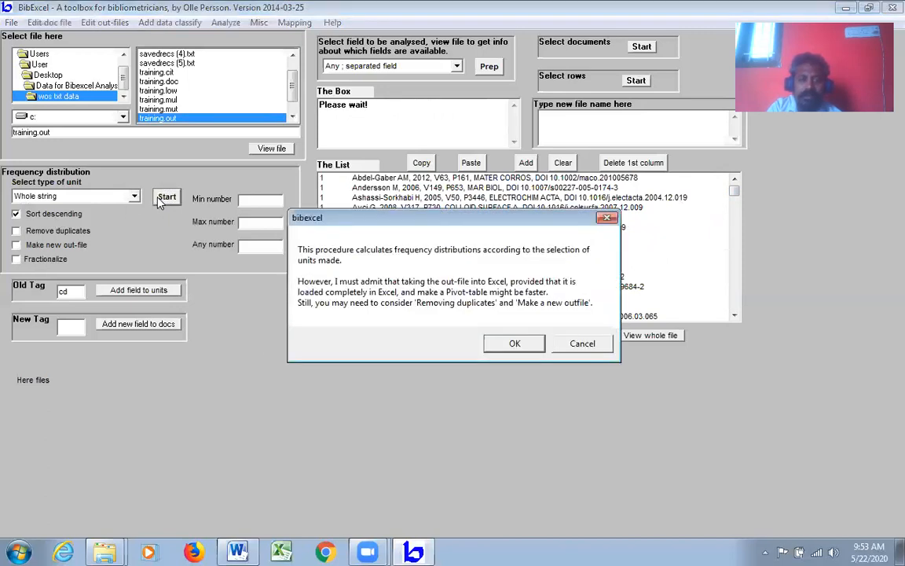
left_click(522, 344)
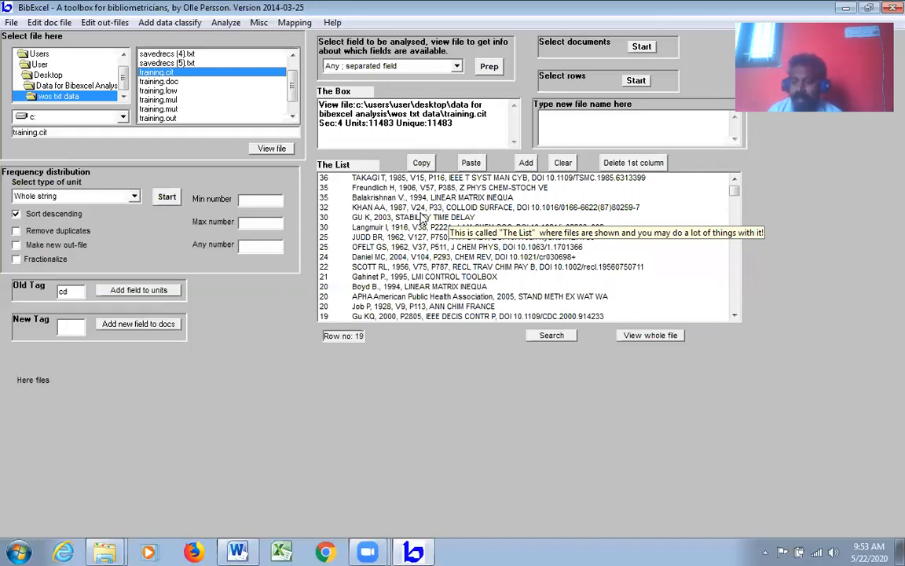
- Review the first record's CD field in training.doc and prep the cd tag again, overwriting training.out without keeping unit ordering
left_click(158, 81)
left_click(267, 147)
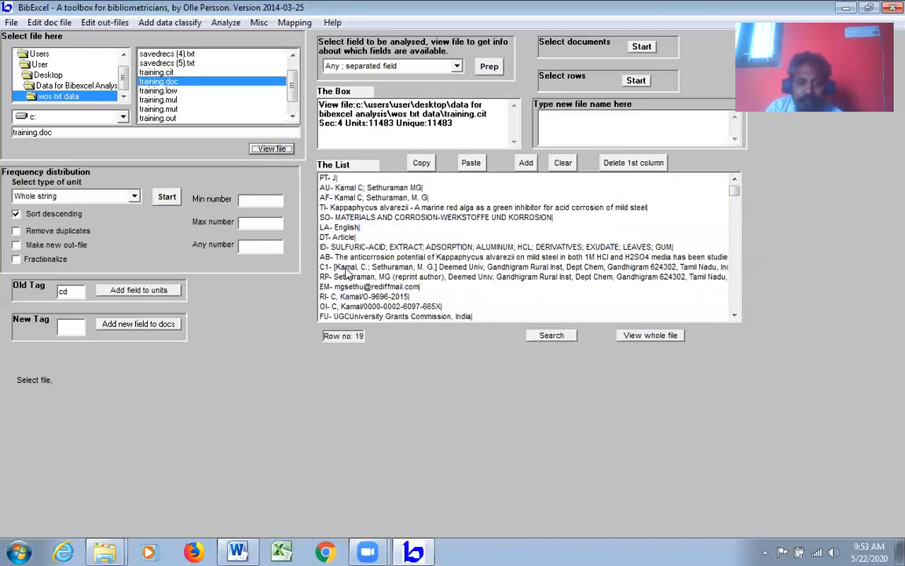
left_click(734, 315)
left_click(734, 315)
left_click(734, 315)
left_click(734, 315)
left_click(734, 315)
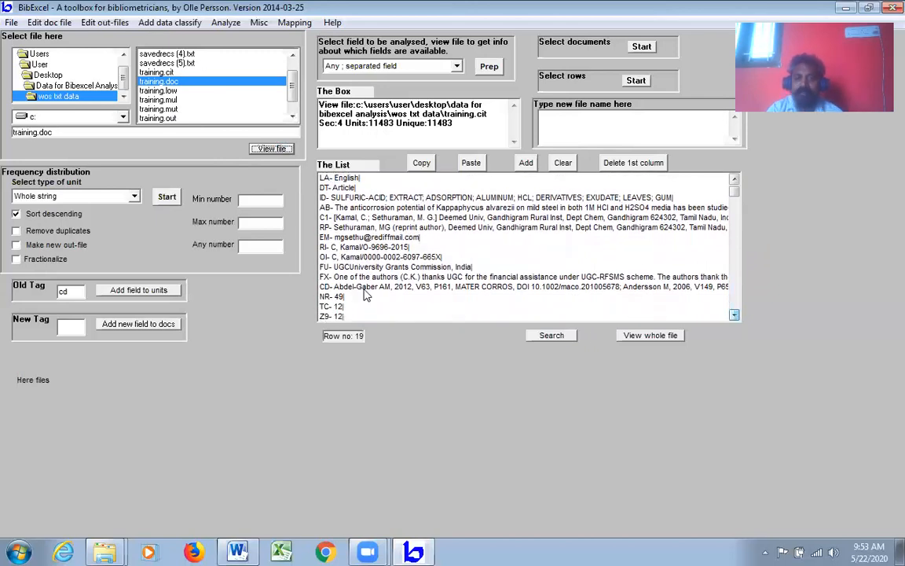
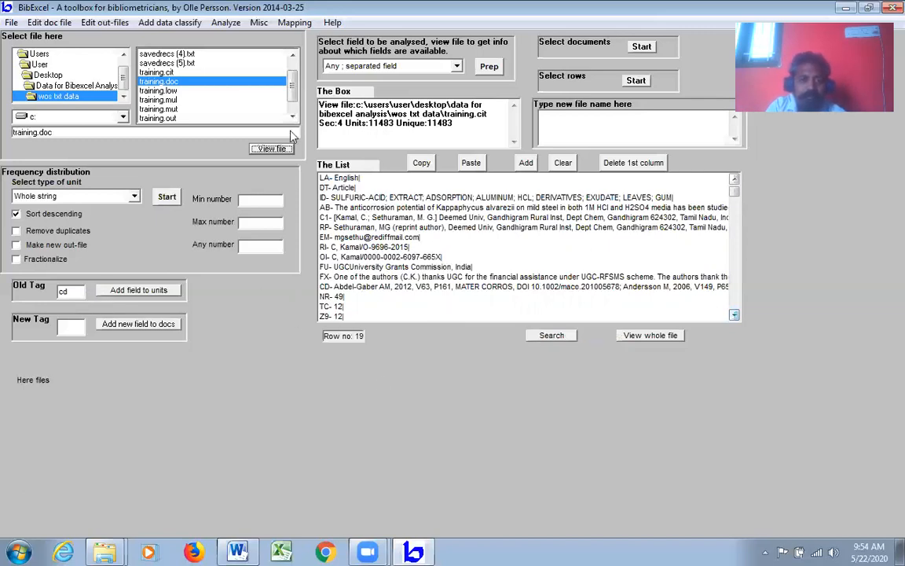
left_click(488, 66)
left_click(532, 356)
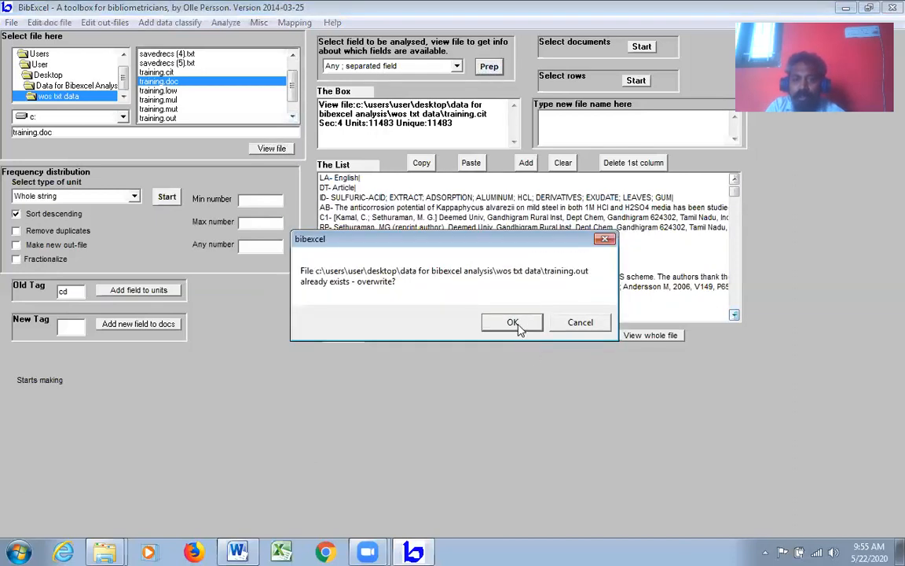
left_click(521, 323)
left_click(519, 323)
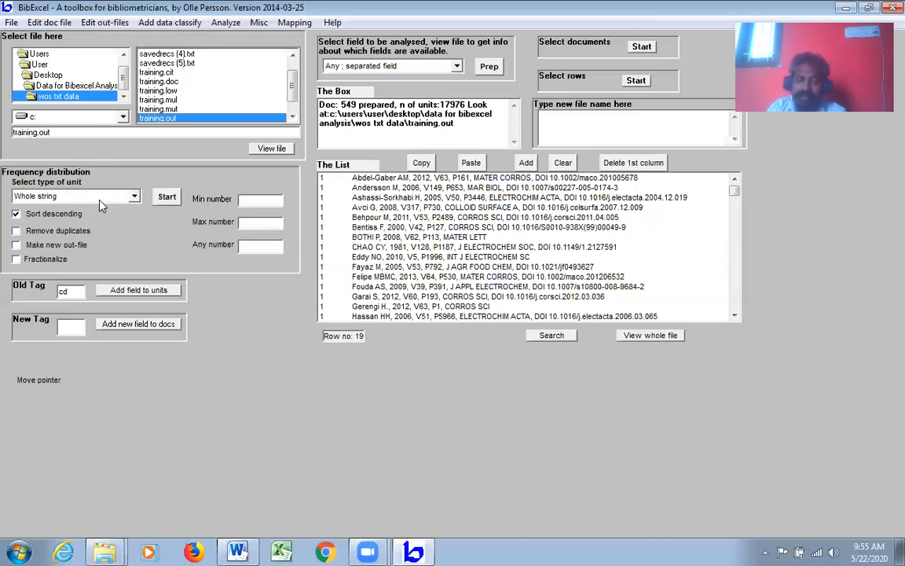
- Calculate the Cited author frequency distribution of training.out, sorted descending
left_click(133, 196)
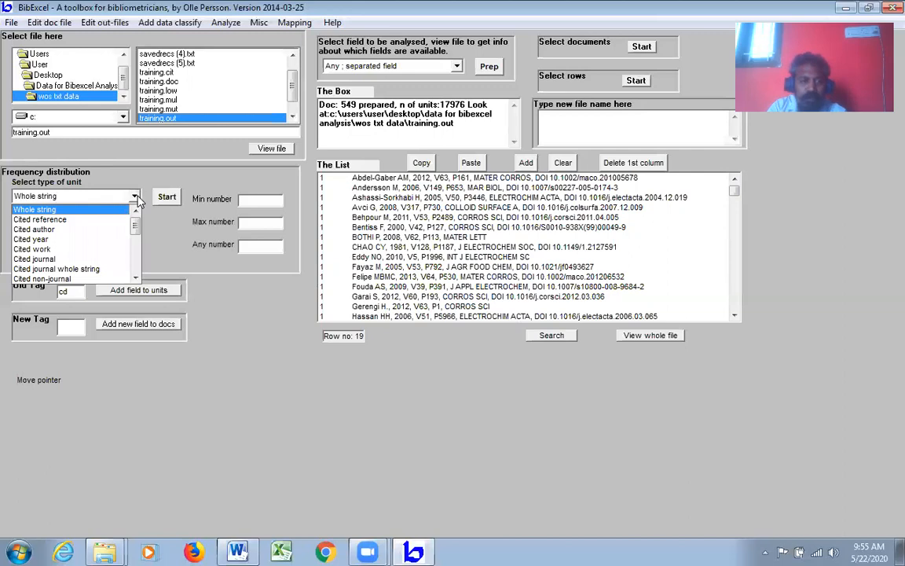
left_click(47, 230)
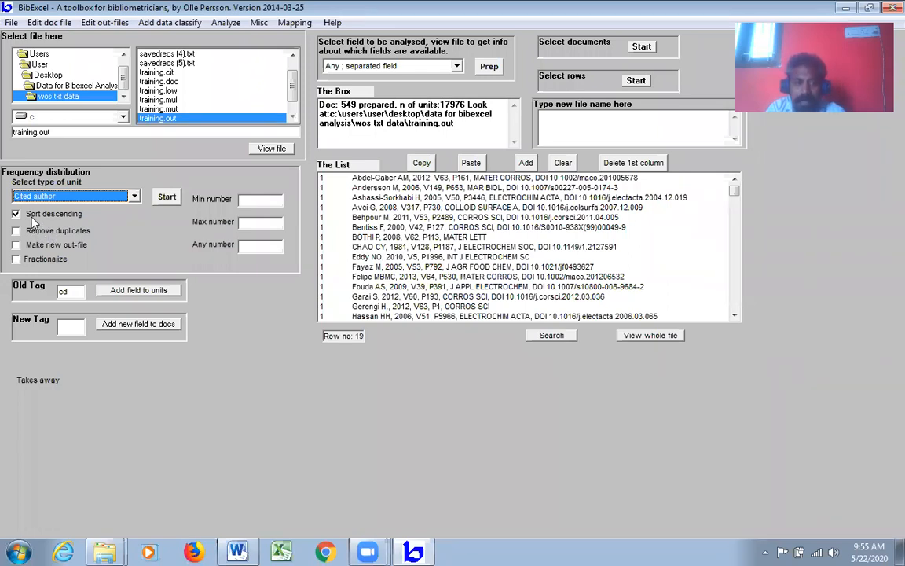
left_click(167, 196)
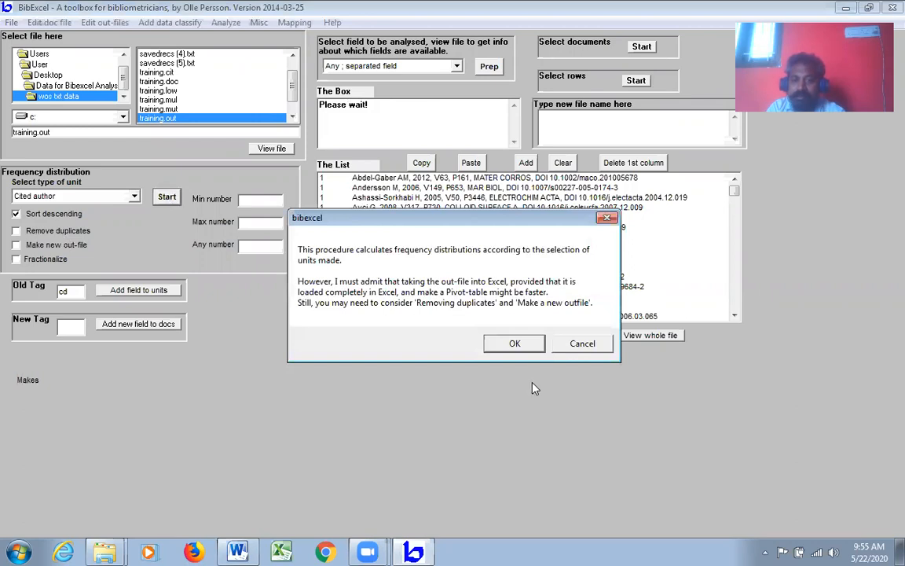
left_click(515, 343)
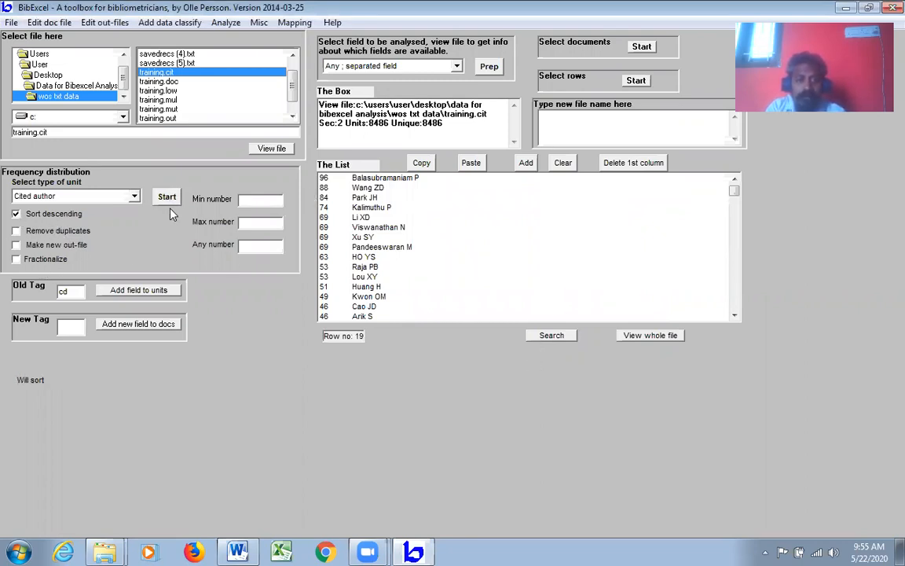
- View training.doc and regenerate training.out from its cd tag as Any ; separated field, without keeping unit ordering
left_click(165, 82)
left_click(262, 147)
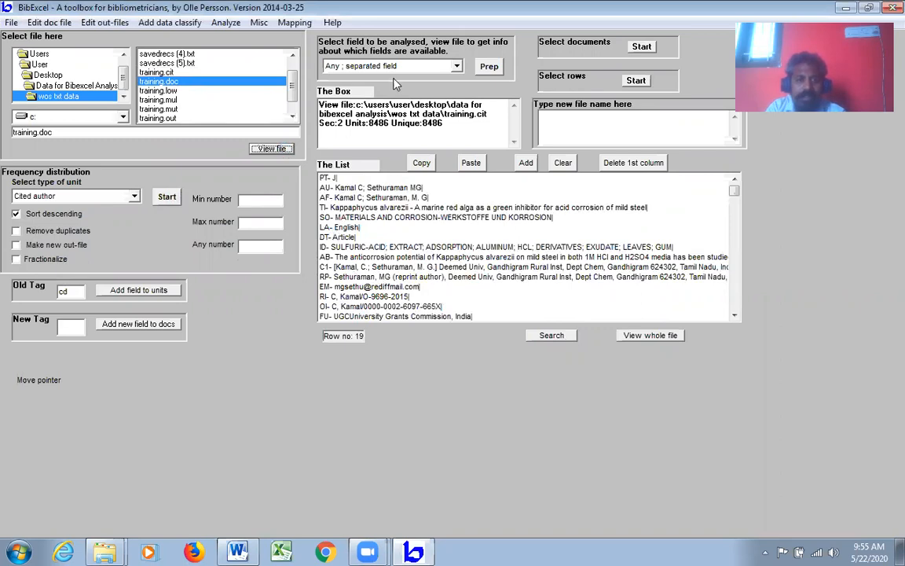
left_click(488, 69)
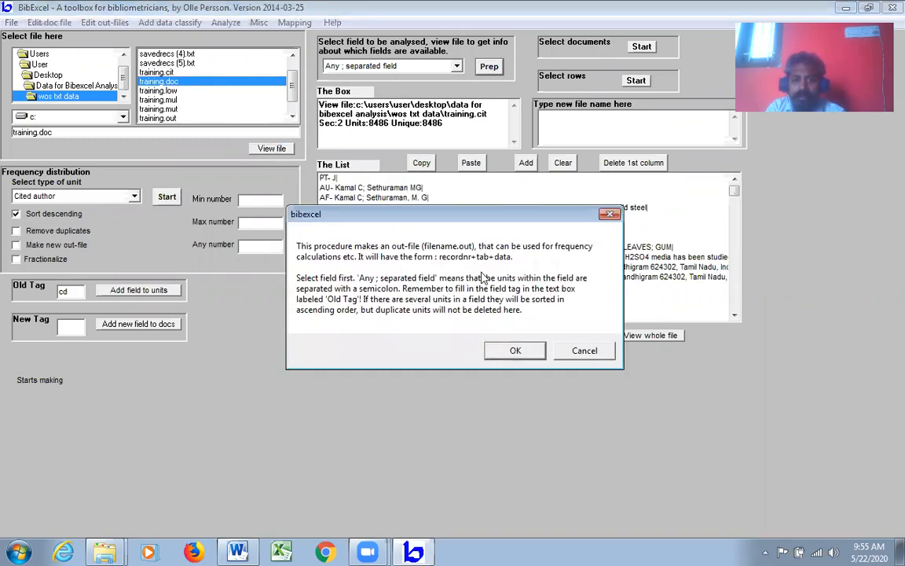
left_click(520, 348)
left_click(513, 324)
left_click(509, 319)
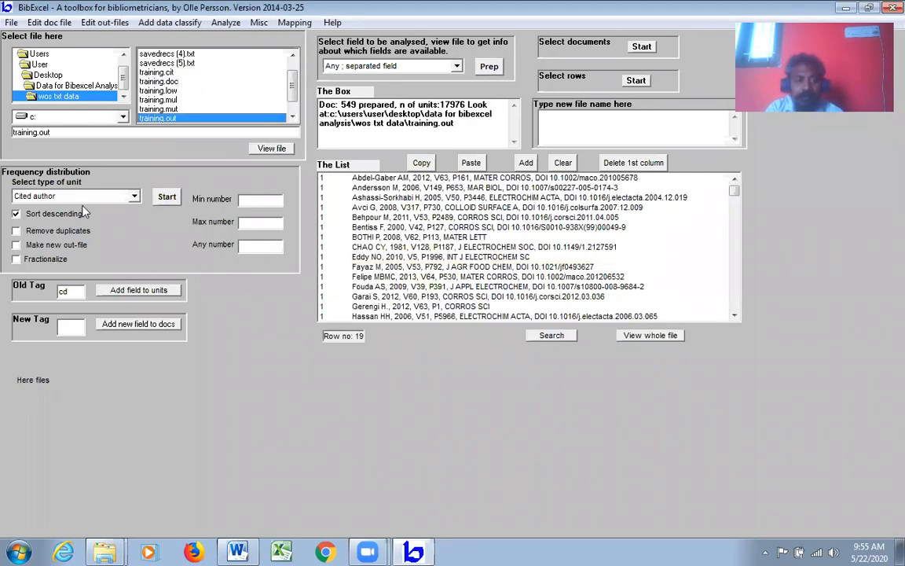
- Turn off descending sort and calculate the Cited author frequency distribution of training.out
left_click(16, 214)
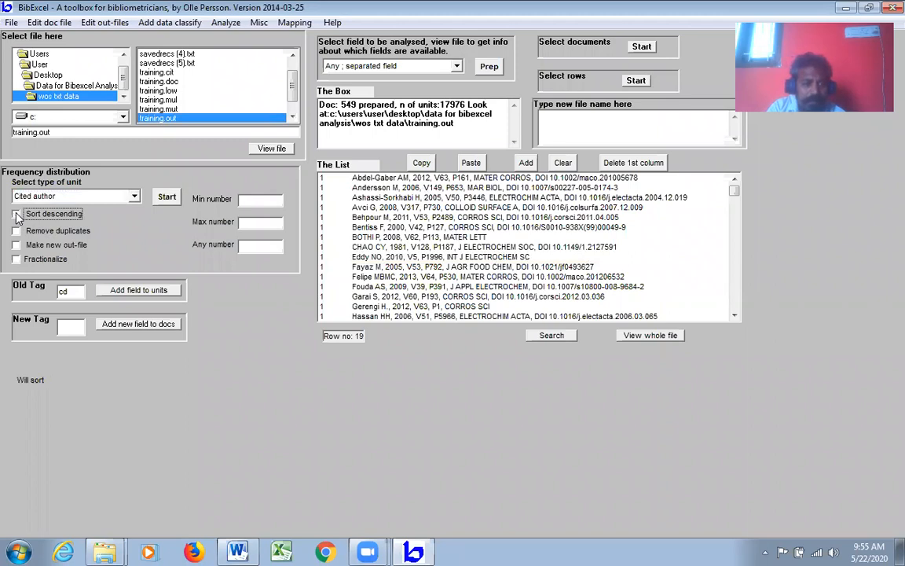
left_click(135, 198)
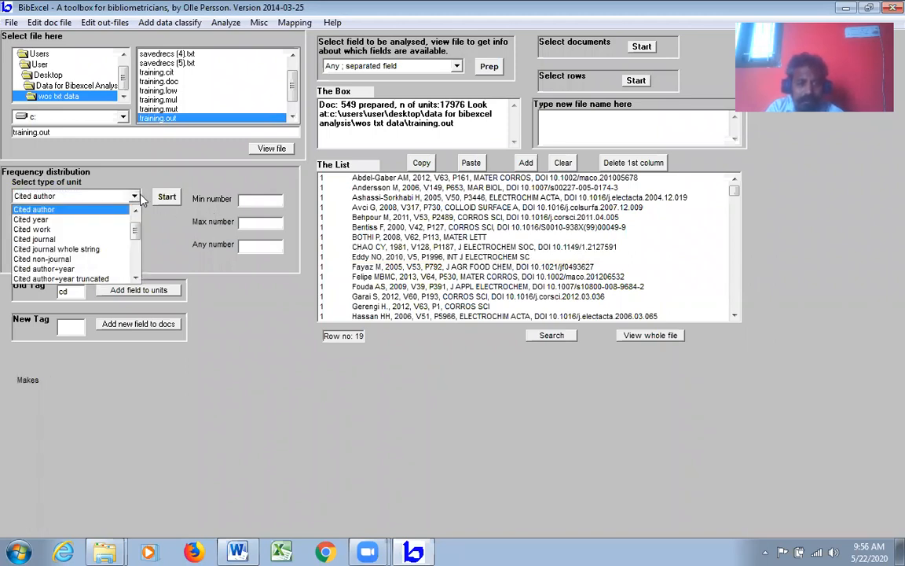
left_click(56, 210)
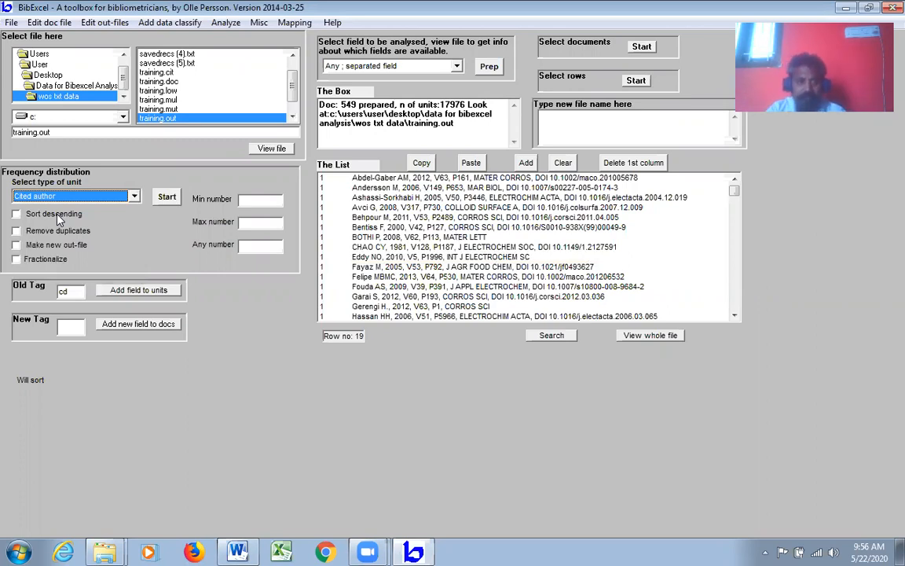
left_click(167, 198)
left_click(520, 341)
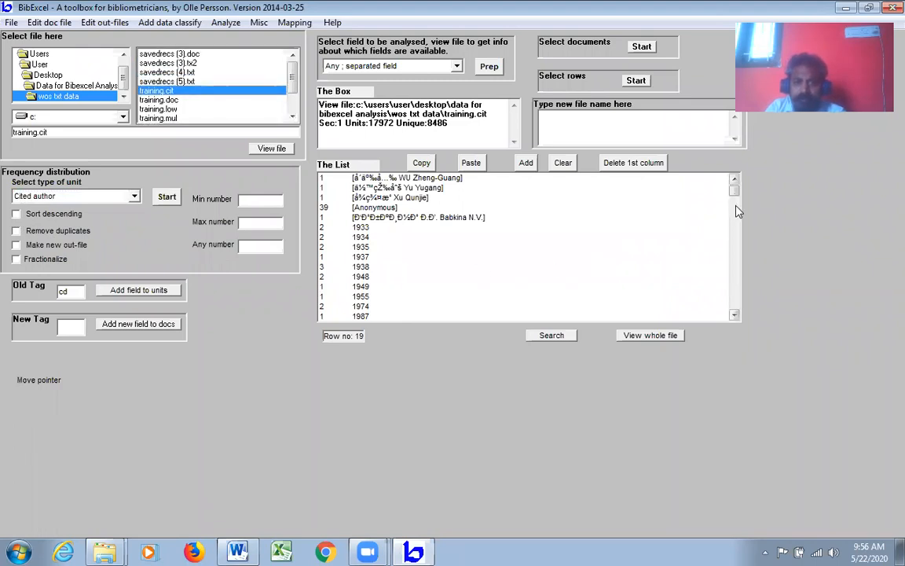
left_click(735, 315)
left_click(735, 315)
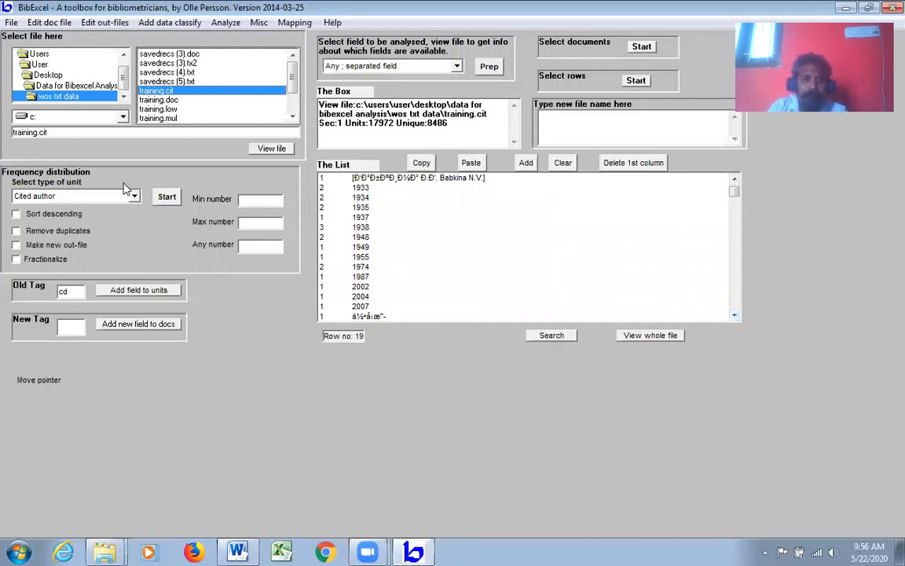
- Check the first record's CD field in training.doc and prep the cd tag again, overwriting training.out without keeping unit ordering
left_click(189, 100)
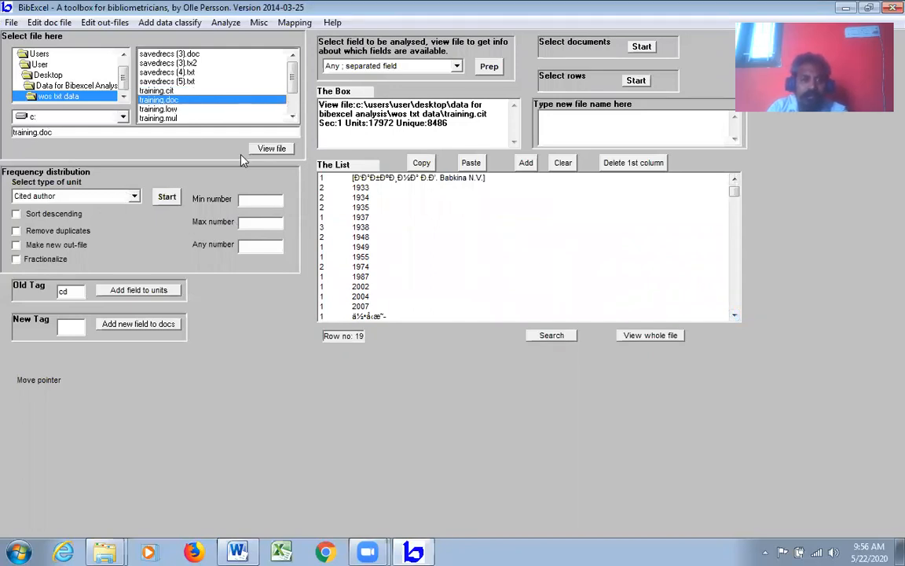
left_click(261, 151)
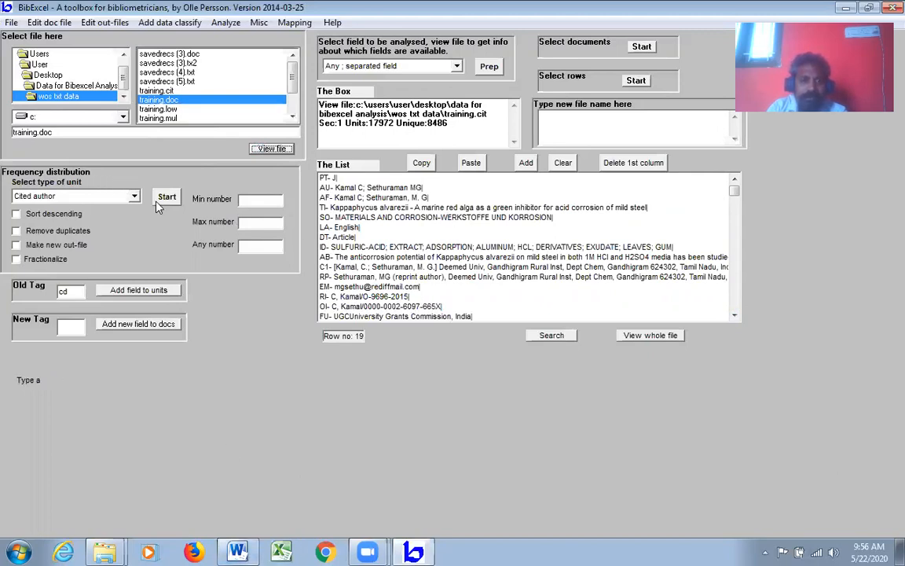
scroll(661, 282, "down", 3)
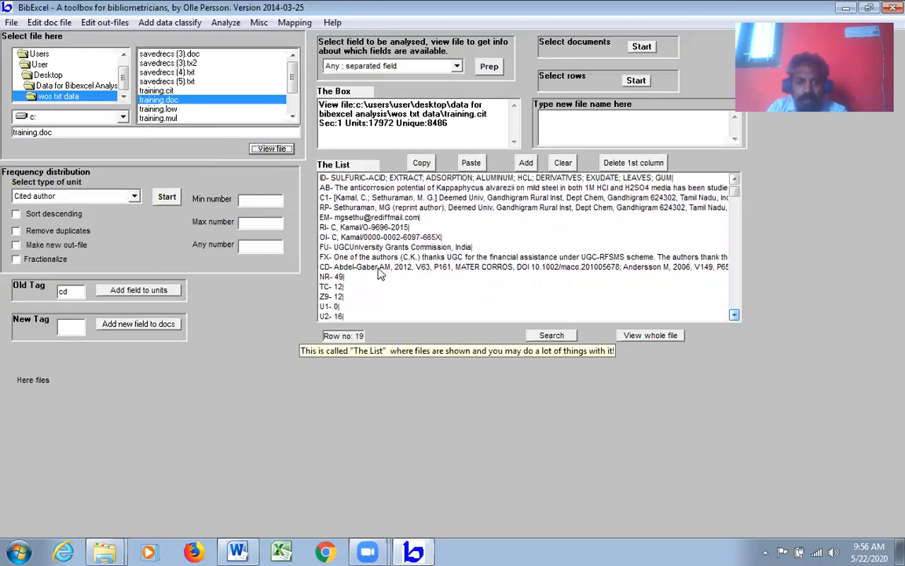
left_click(343, 266)
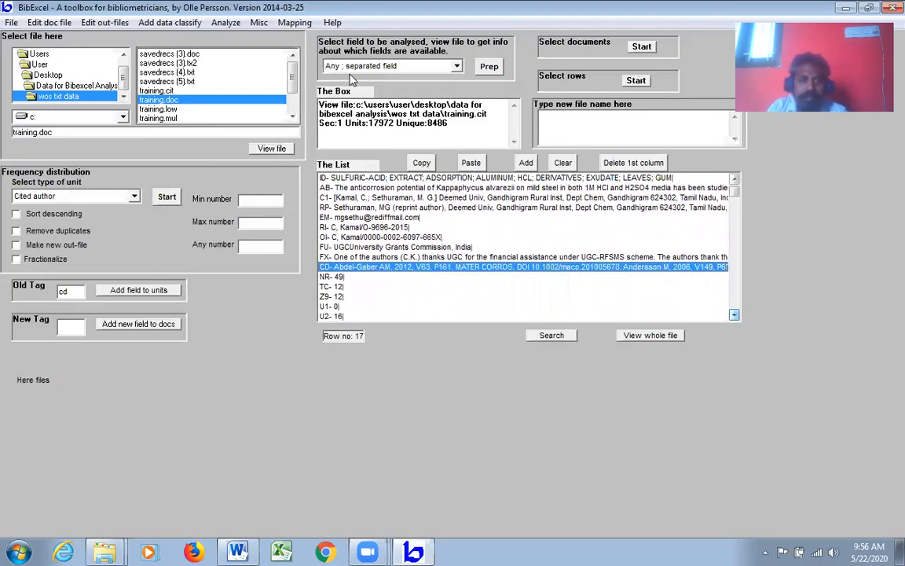
left_click(489, 67)
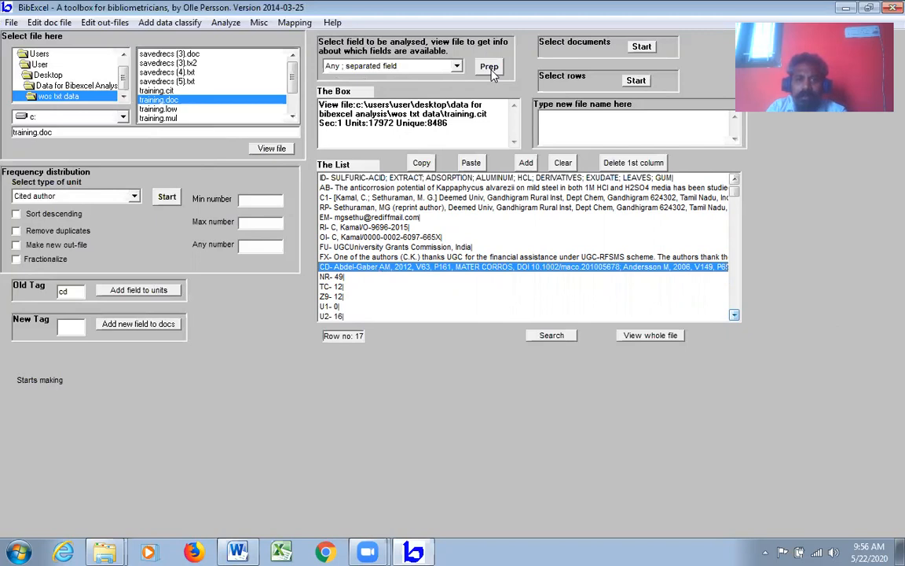
left_click(518, 352)
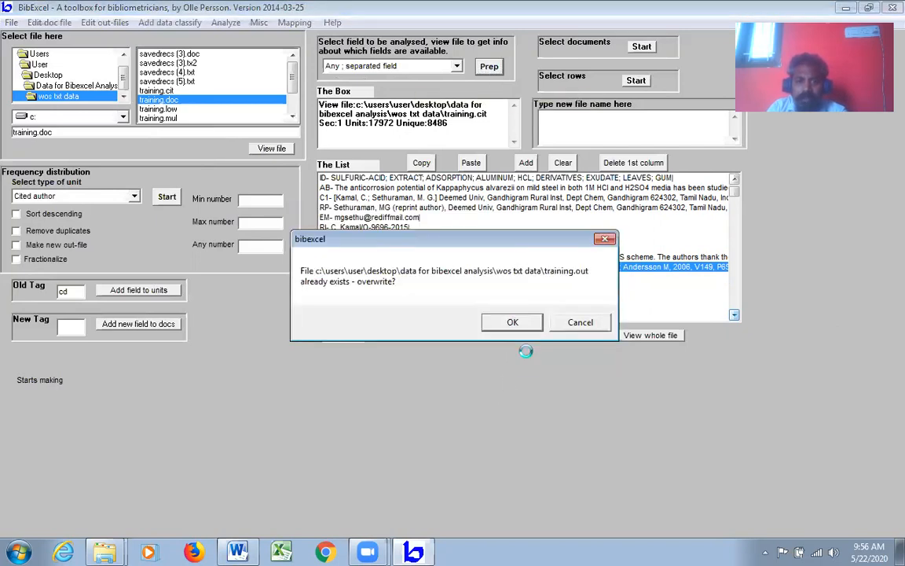
left_click(515, 322)
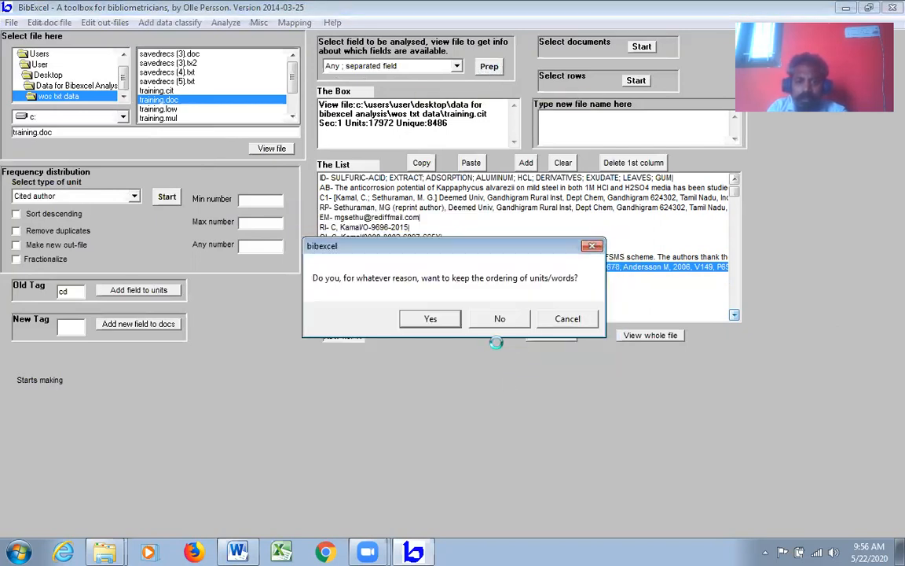
left_click(502, 321)
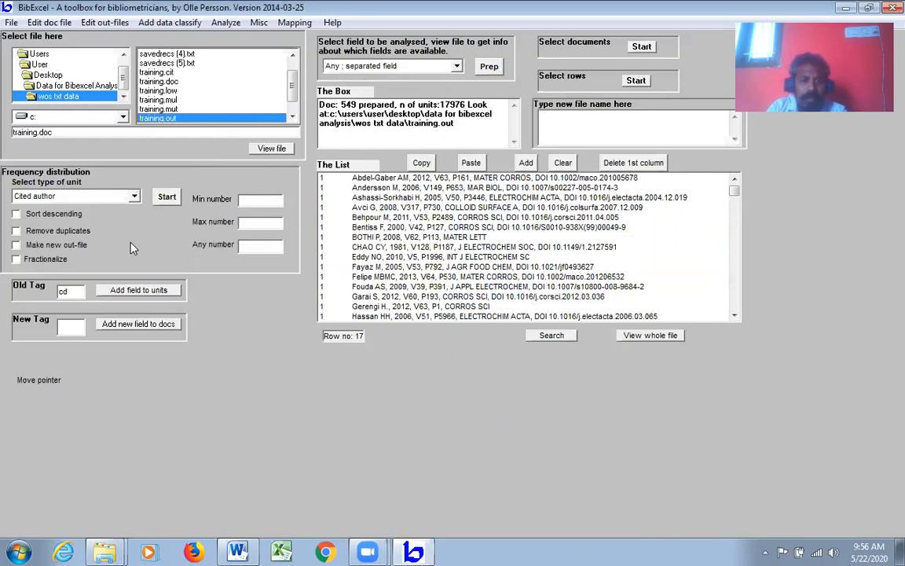
- Calculate the Cited author frequency distribution of training.out with duplicates removed
left_click(133, 196)
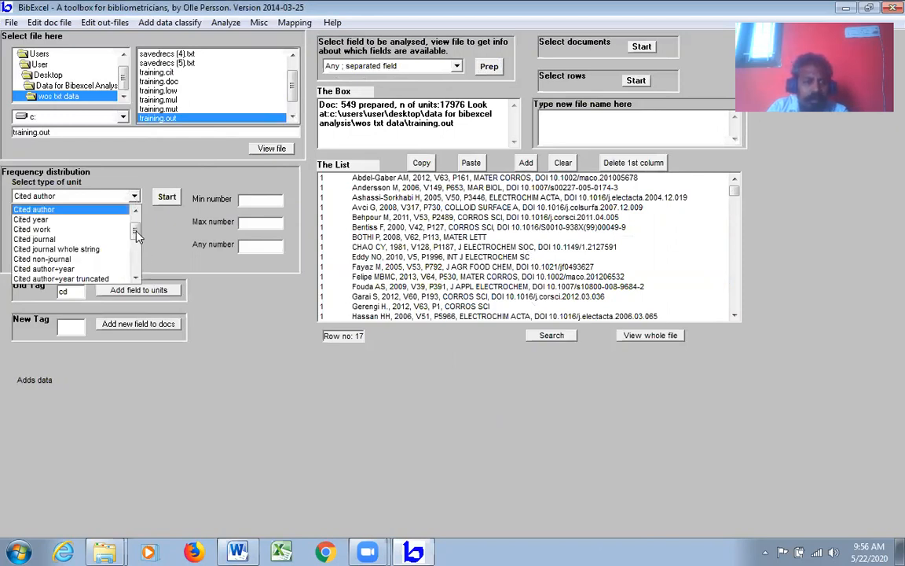
left_click(136, 213)
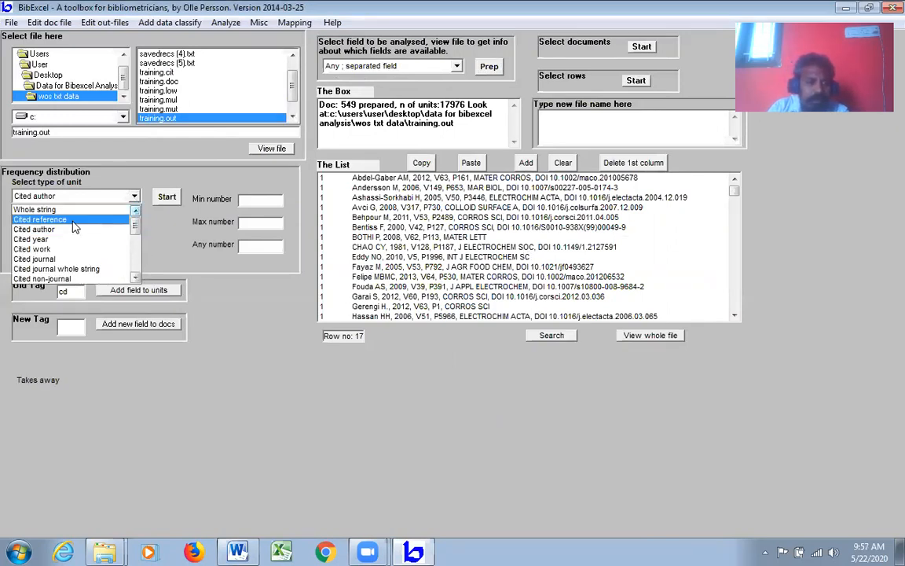
left_click(136, 278)
left_click(136, 278)
left_click(136, 278)
left_click(136, 278)
left_click(136, 279)
left_click(136, 278)
scroll(91, 229, "up", 4)
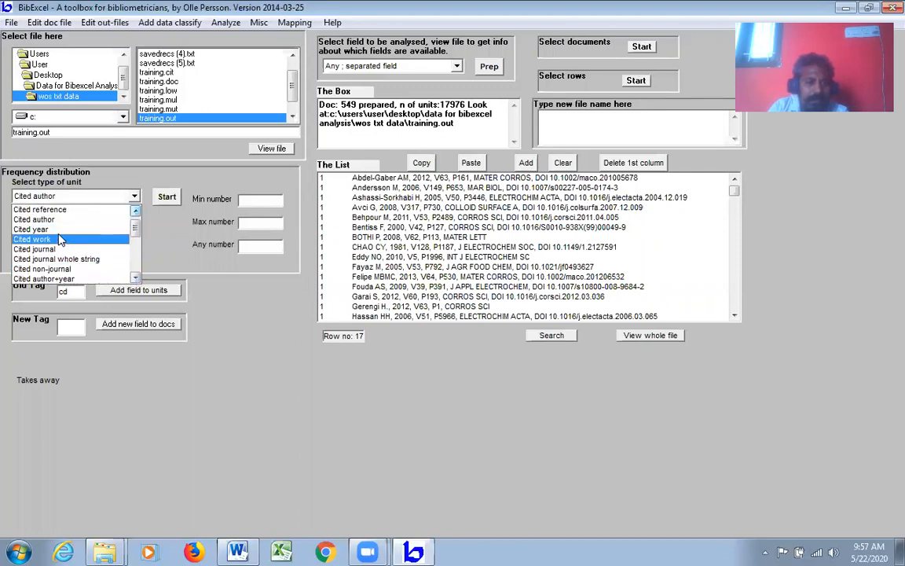
left_click(59, 220)
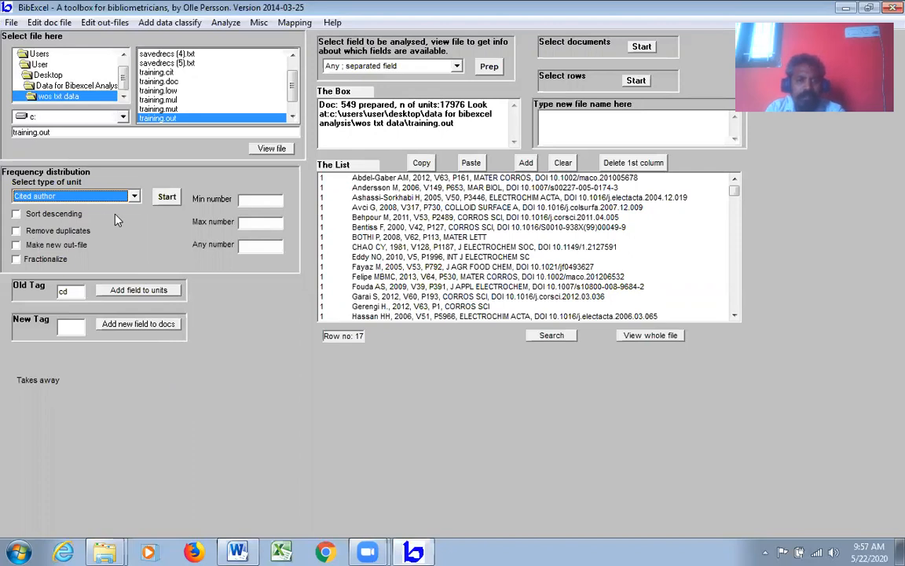
left_click(16, 230)
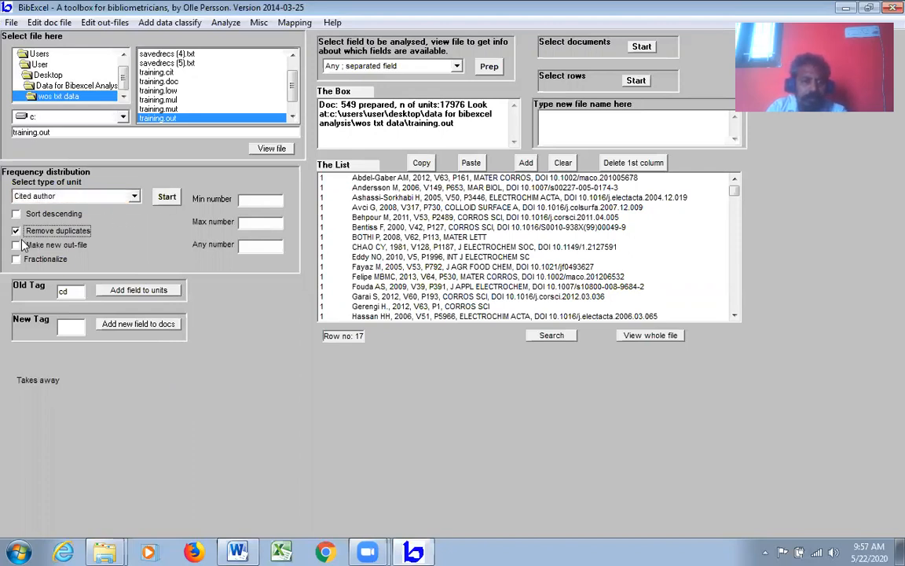
left_click(163, 198)
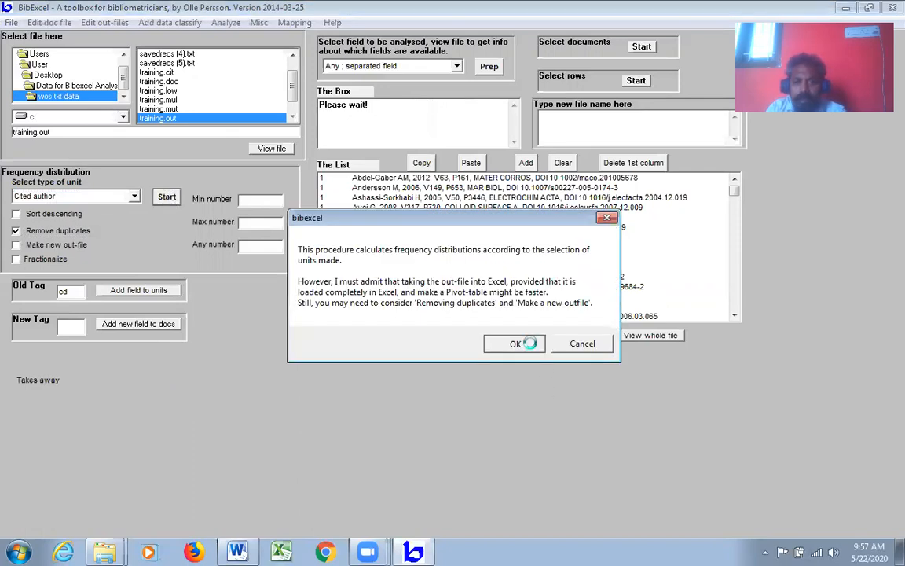
left_click(516, 343)
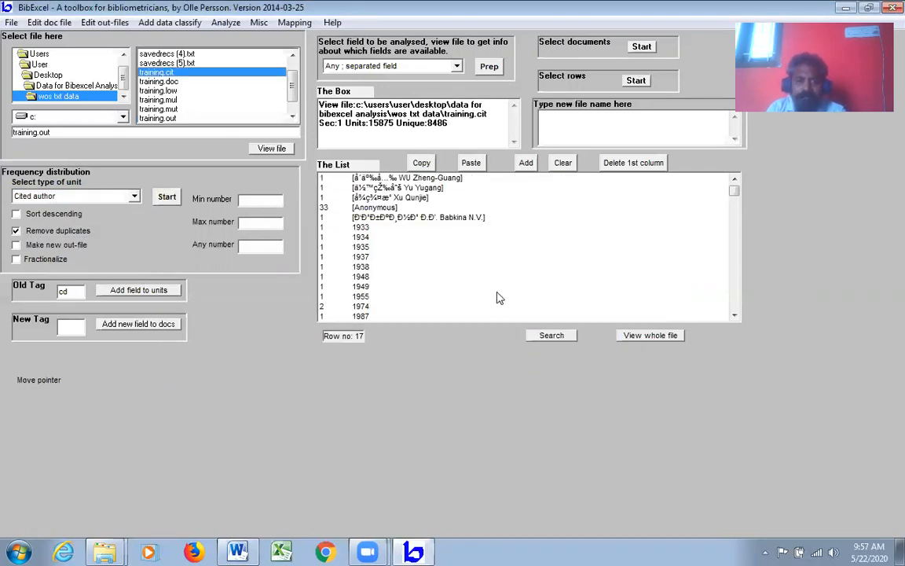
- Examine the cited author frequencies in training.cit, then return to the start of the list
left_click(734, 315)
left_click(734, 315)
left_click(734, 315)
left_click(734, 315)
left_click(734, 315)
left_click(734, 315)
left_click(734, 315)
left_click(734, 316)
left_click(734, 315)
left_click(734, 315)
left_click(734, 315)
left_click(734, 315)
left_click(734, 315)
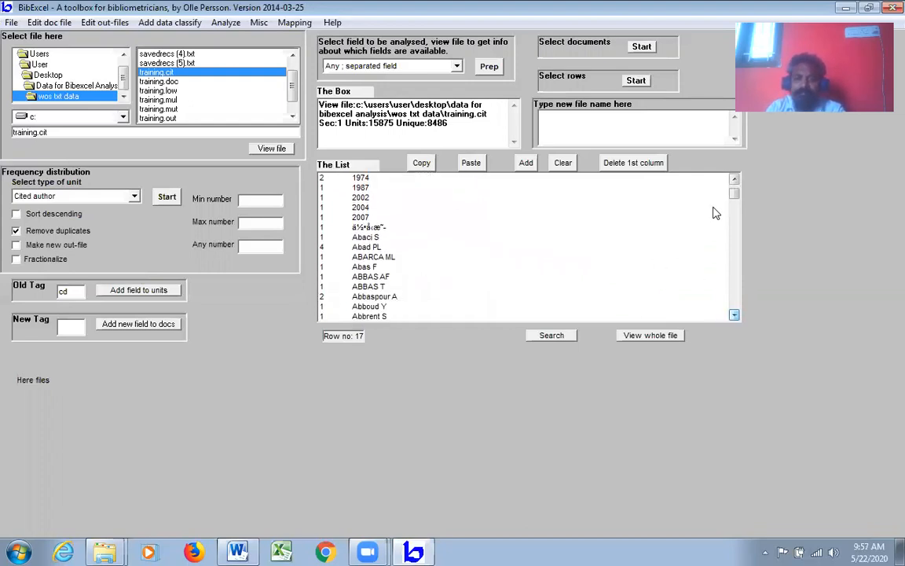
left_click(736, 186)
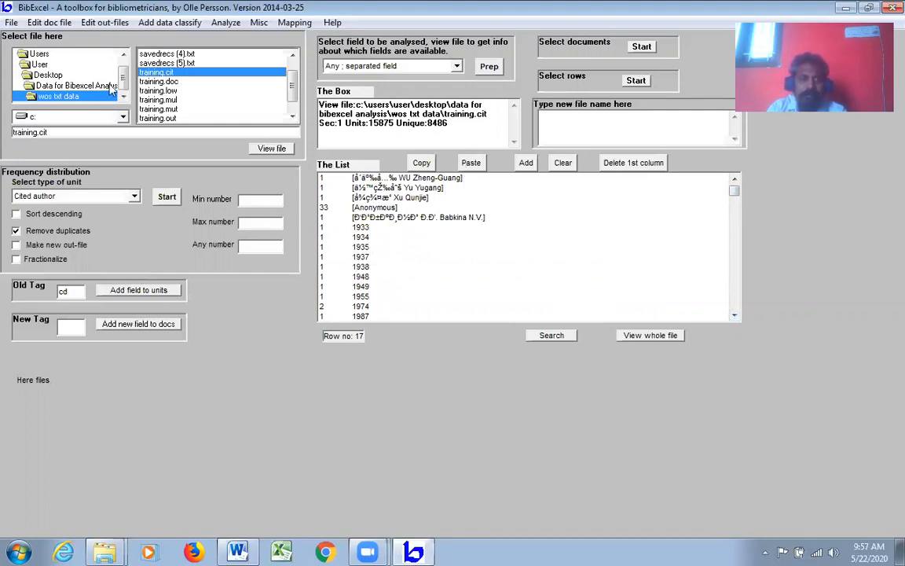
- View training.doc, select the first record's C1 address field, and set the old tag to c1
double_click(167, 80)
left_click(271, 148)
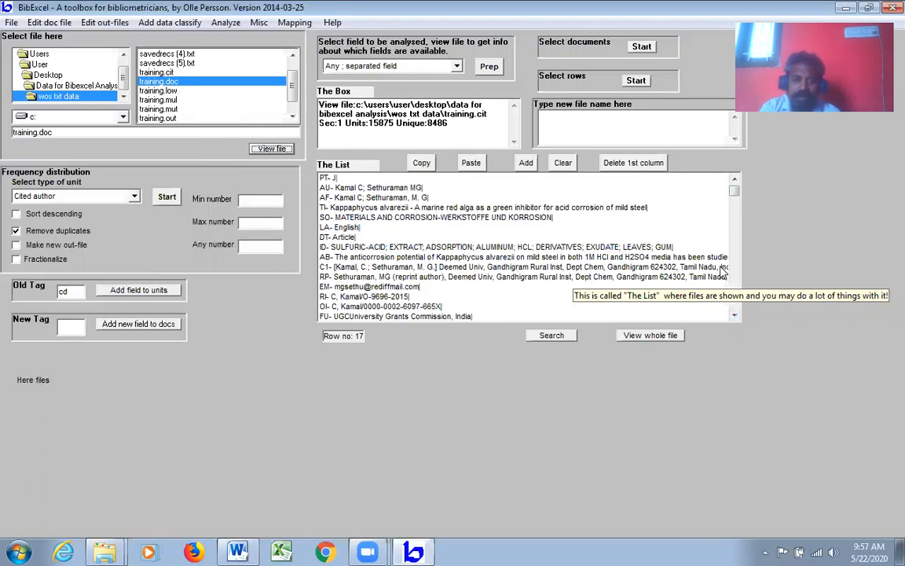
left_click(367, 269)
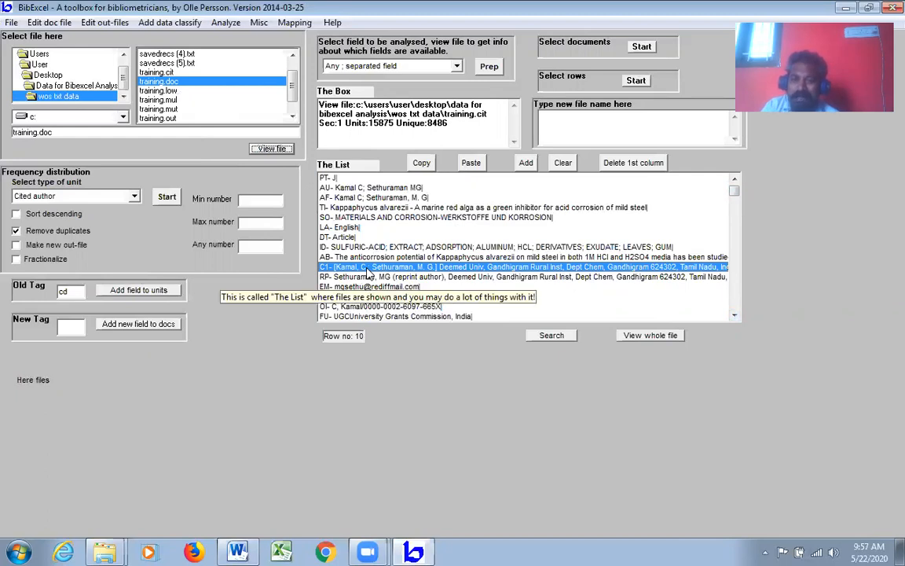
left_click_drag(73, 292, 48, 298)
type("c")
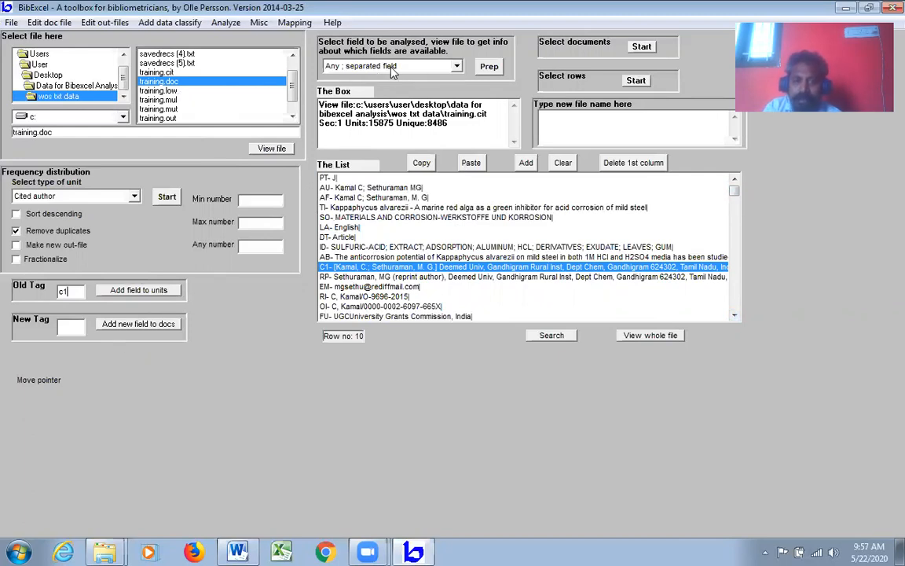
- Prep the c1 tag as Any ; separated field, overwriting training.out without keeping unit ordering
left_click(492, 67)
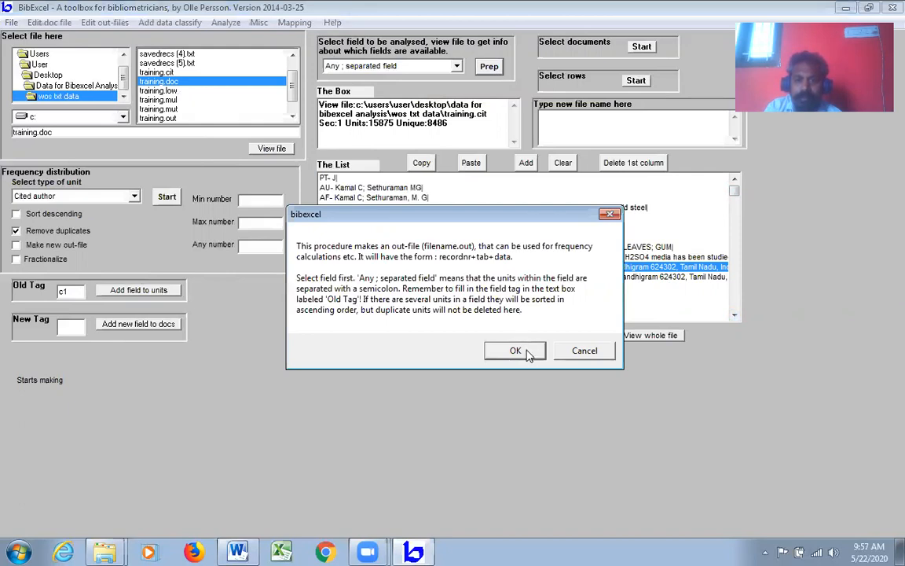
left_click(520, 350)
left_click(521, 322)
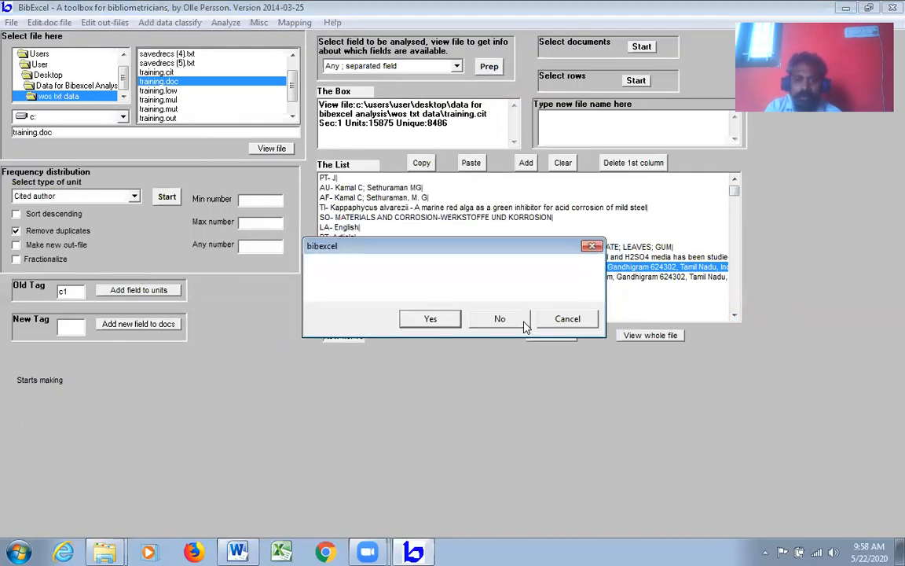
left_click(521, 321)
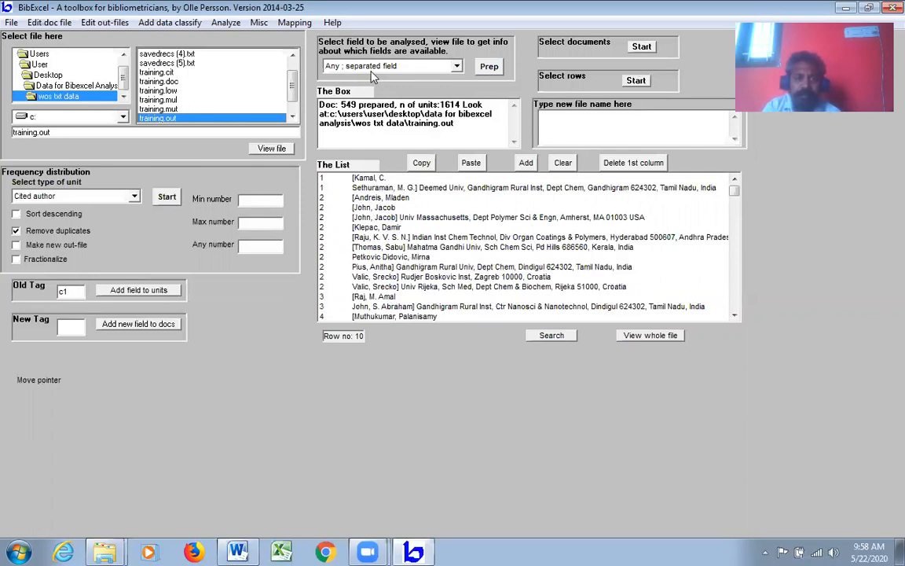
- Prep the c1 tag of training.doc as Whole field intact, overwriting training.out
left_click(457, 66)
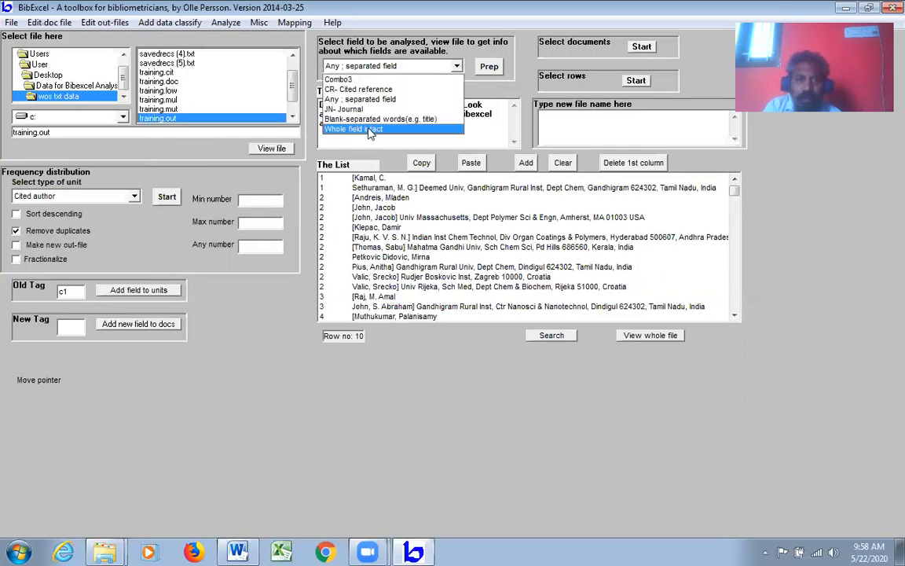
left_click(377, 123)
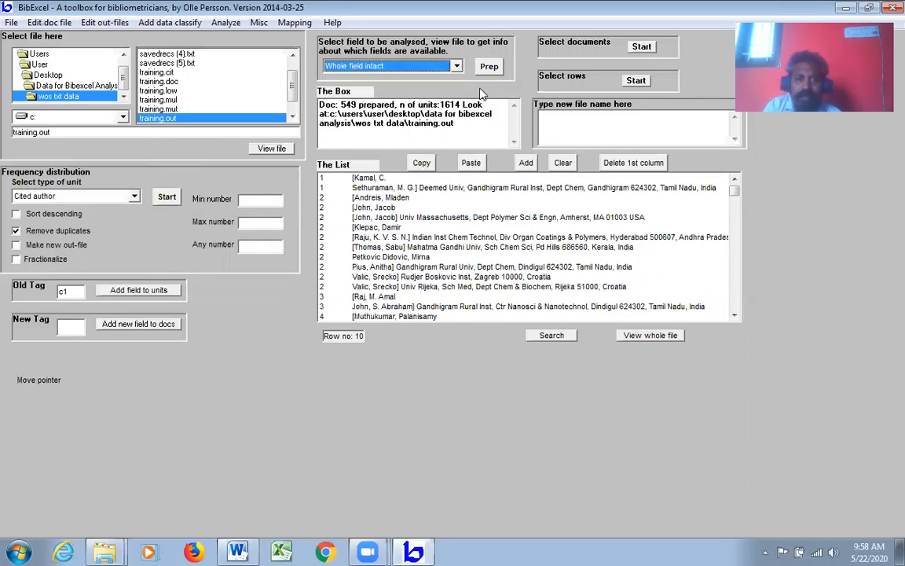
left_click(161, 81)
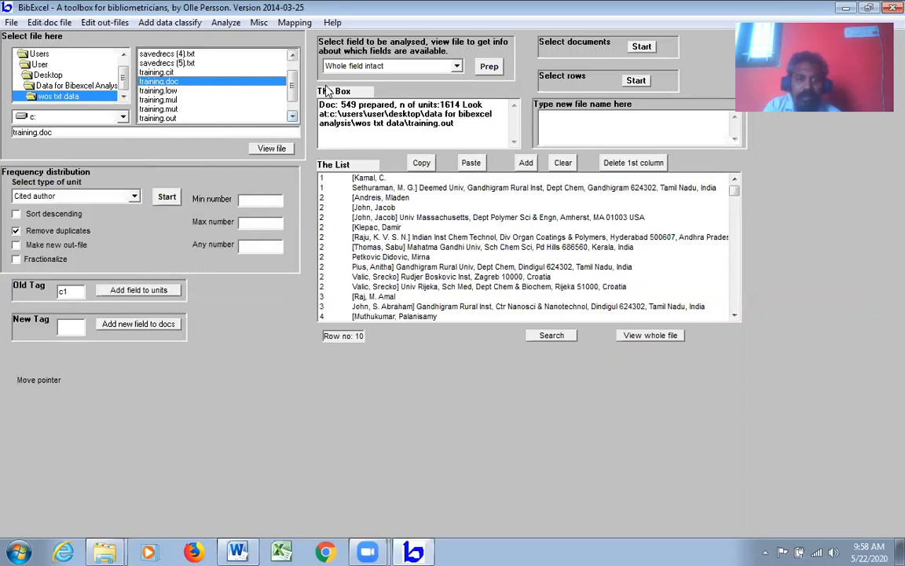
left_click(492, 66)
left_click(519, 351)
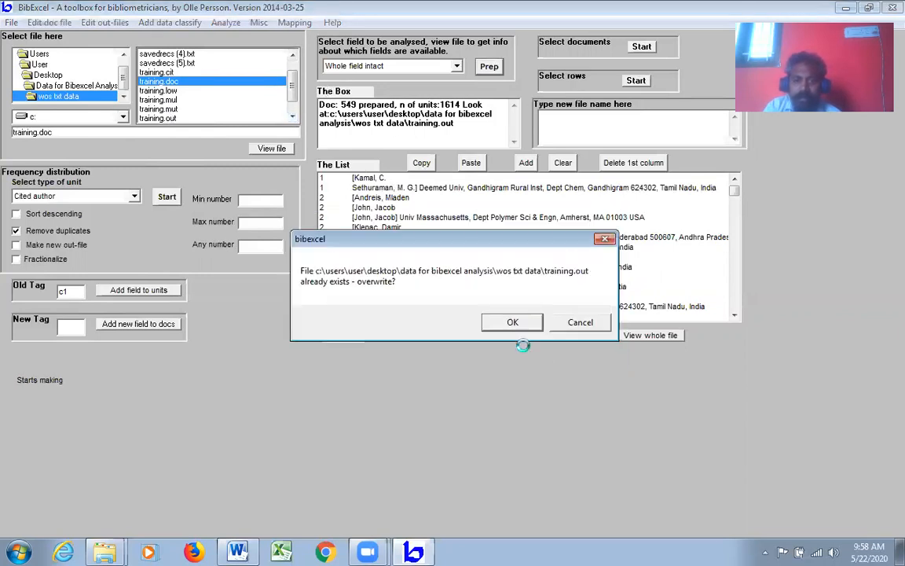
left_click(517, 329)
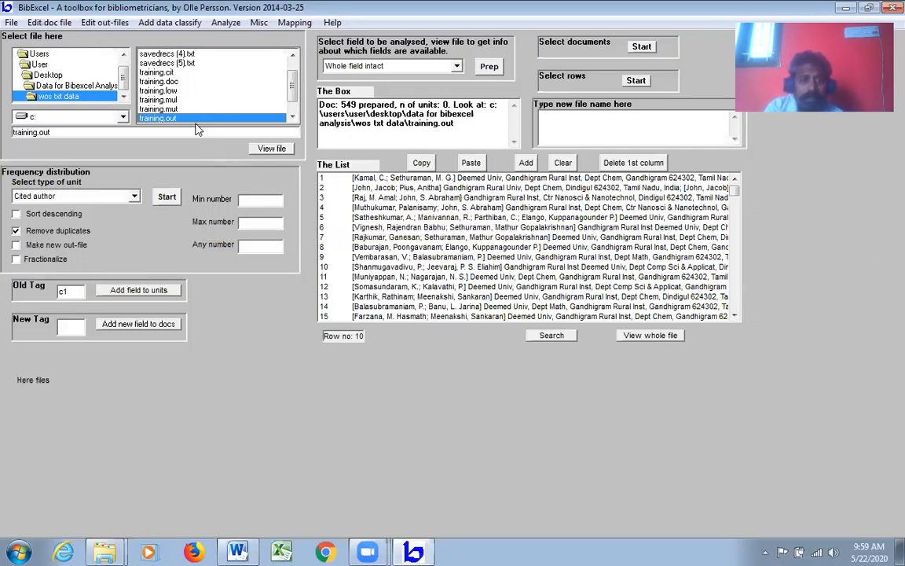
left_click(104, 22)
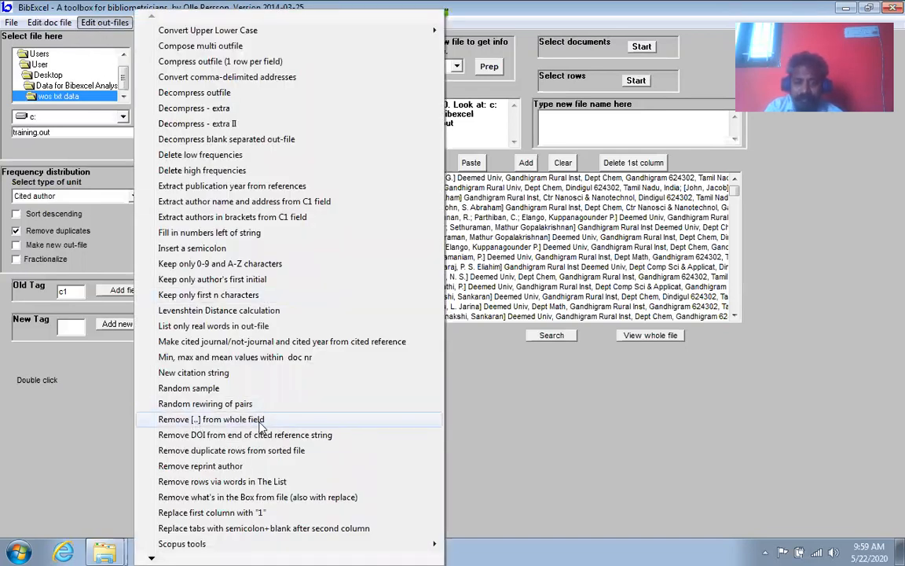
left_click(488, 403)
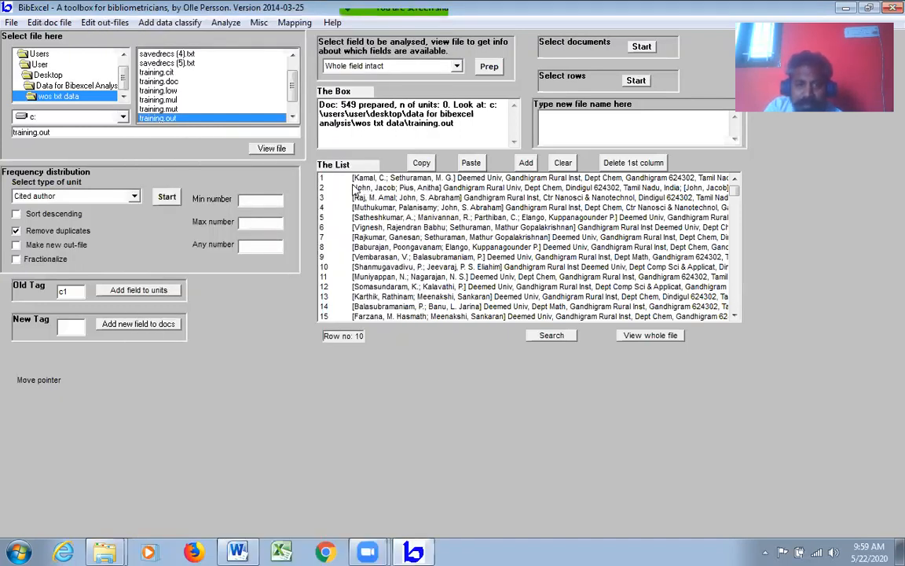
- Remove the bracketed author names from the whole C1 field in training.out, confirming removal of the bracket contents
left_click(94, 23)
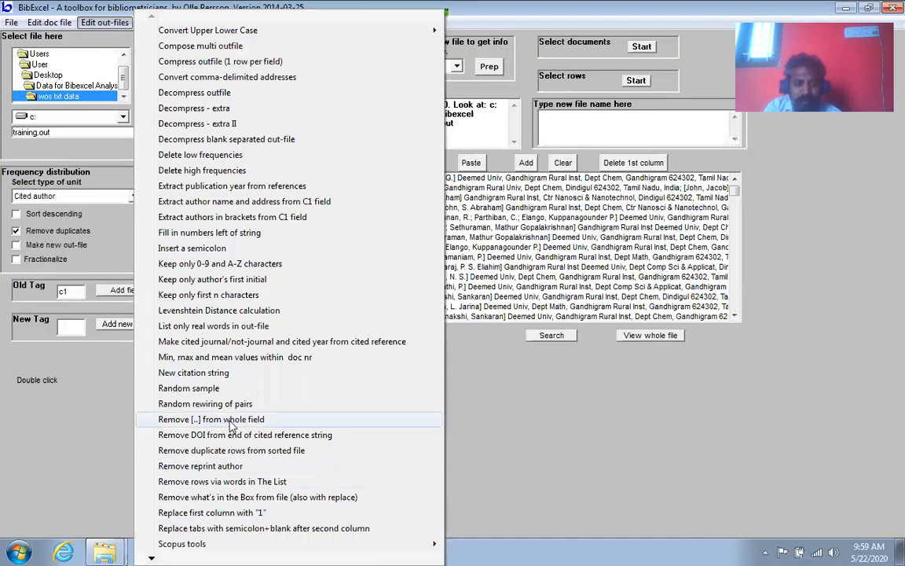
left_click(211, 422)
left_click(515, 324)
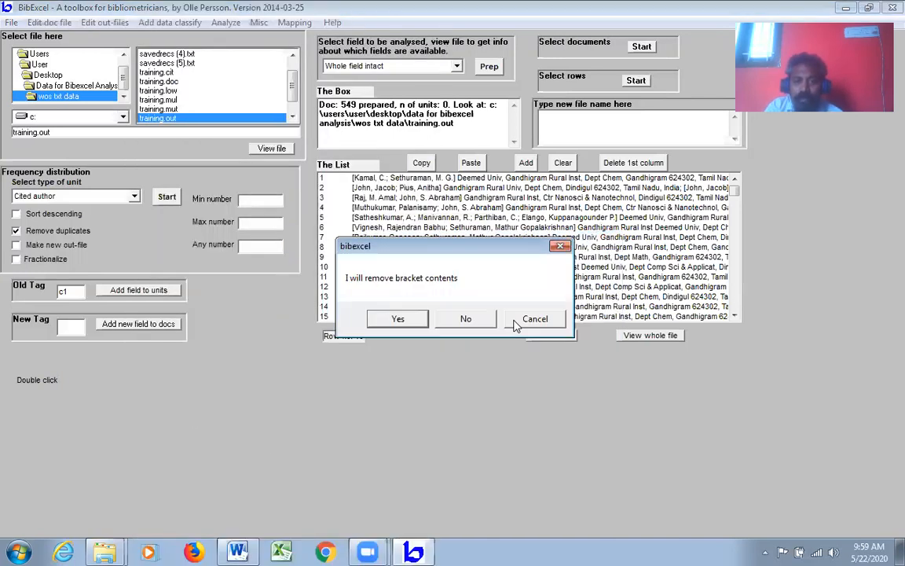
left_click(370, 320)
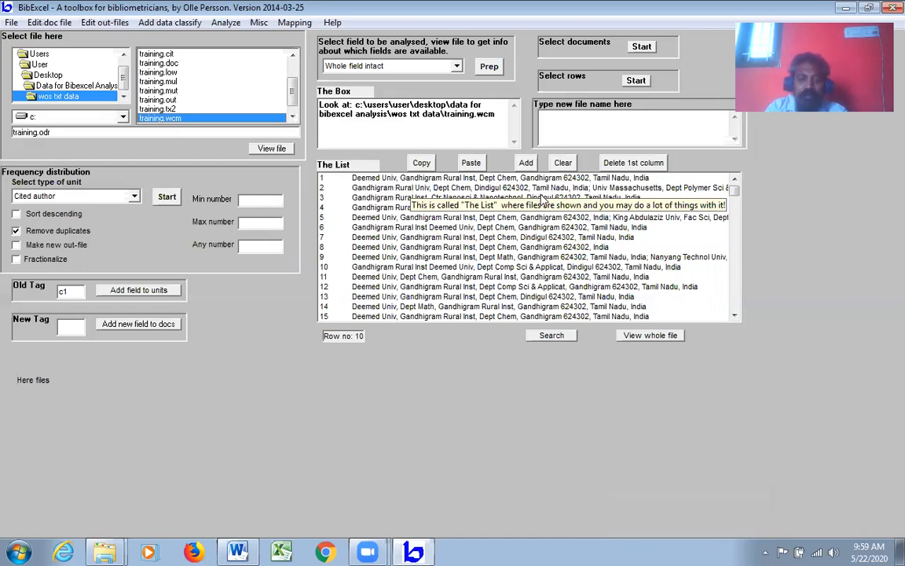
- Decompress training.wcm into one address per row, treating the units as semicolon-separated rather than tab-separated
left_click(105, 24)
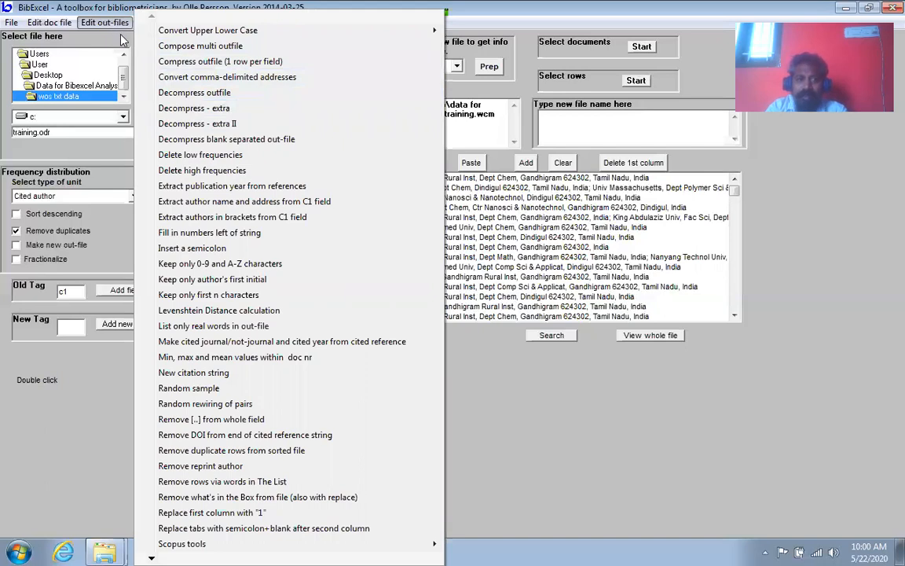
left_click(209, 91)
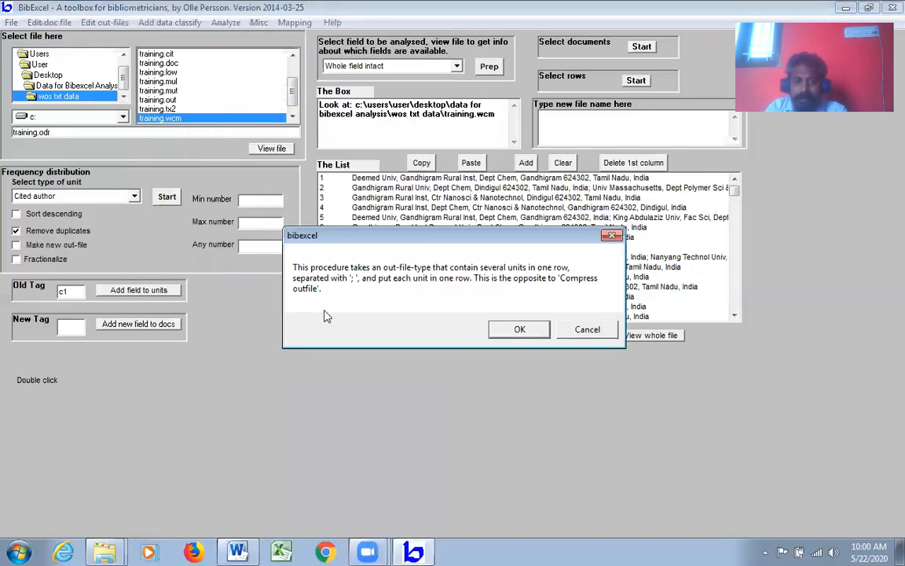
left_click(520, 330)
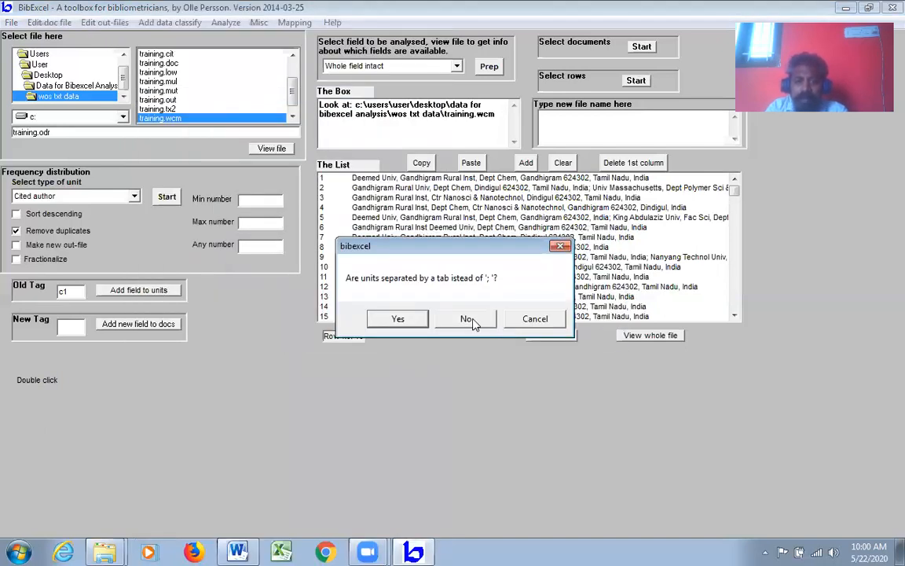
left_click(470, 319)
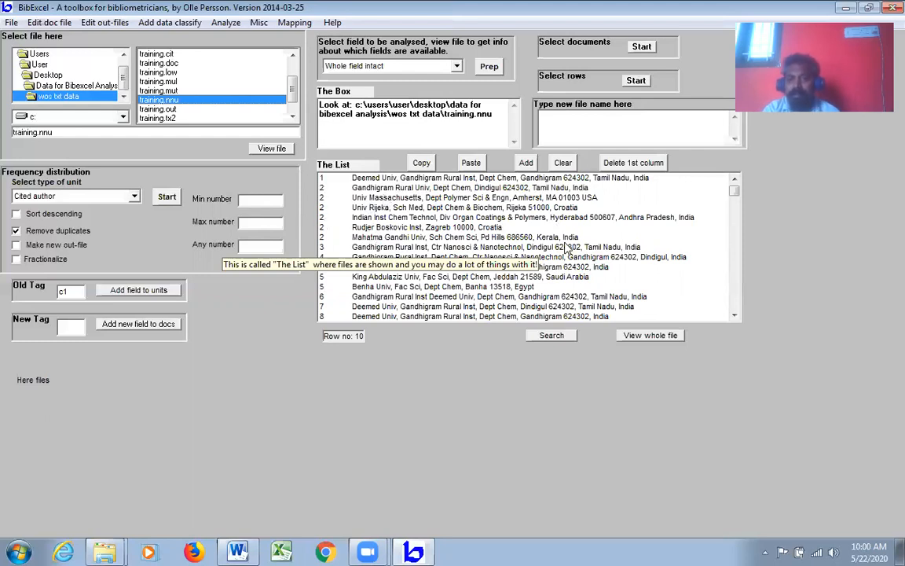
- Convert the comma-delimited addresses in training.nnu to BibExcel's slash-separated address format
left_click(94, 24)
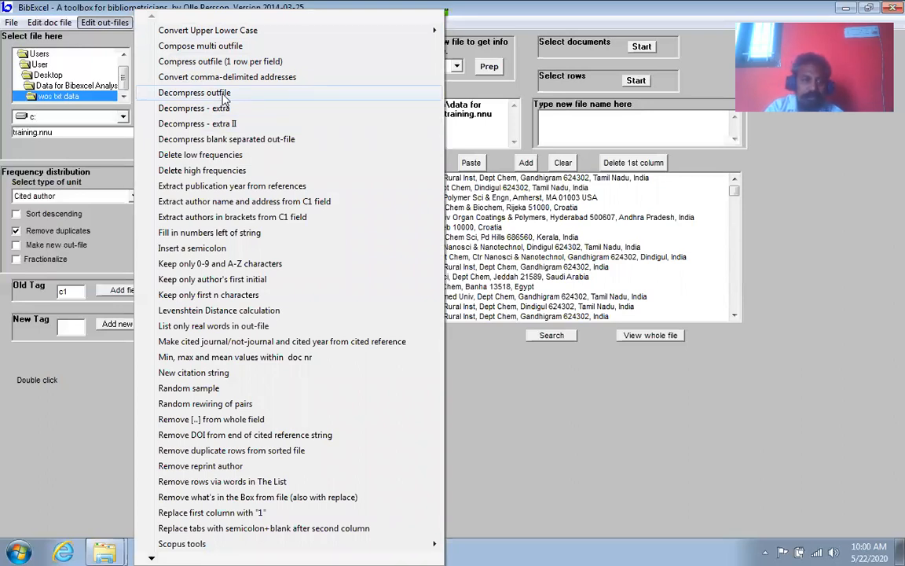
left_click(668, 404)
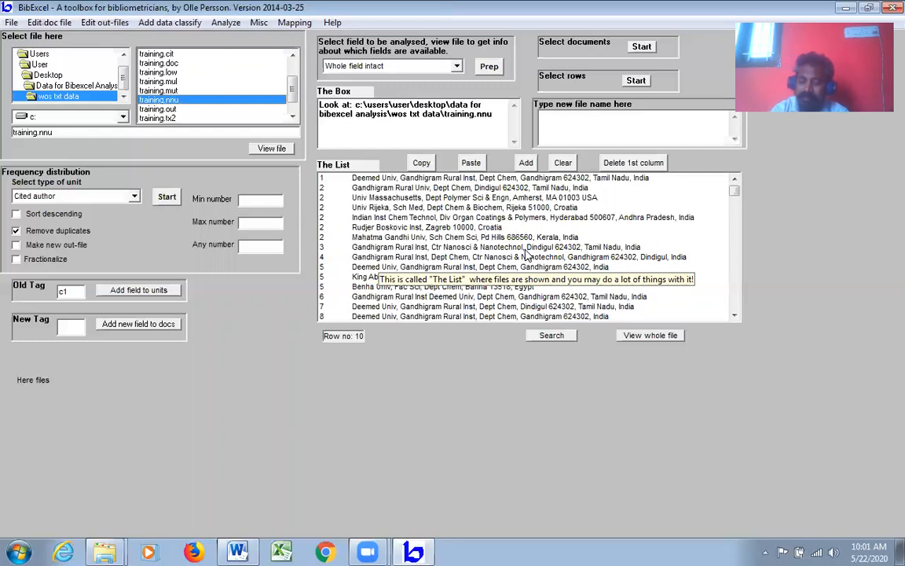
left_click(119, 23)
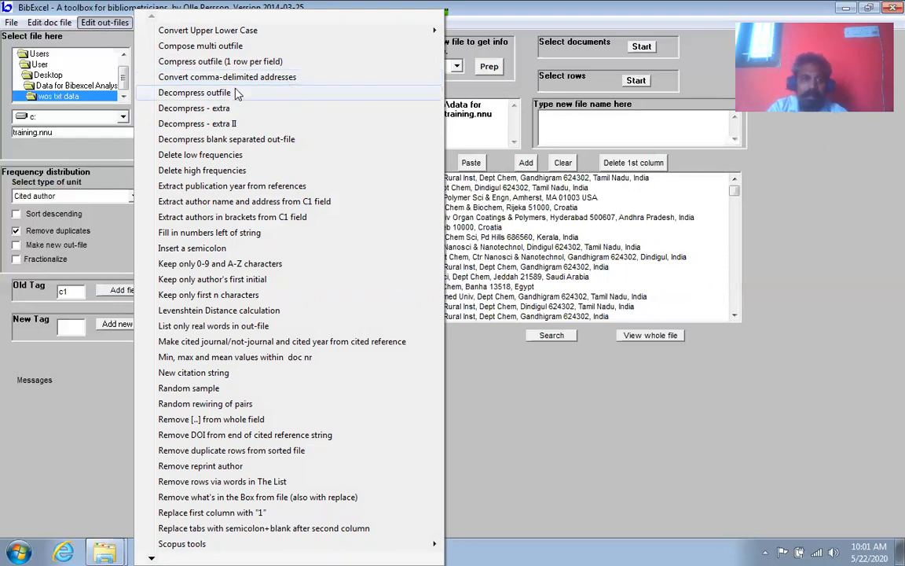
left_click(289, 83)
left_click(503, 348)
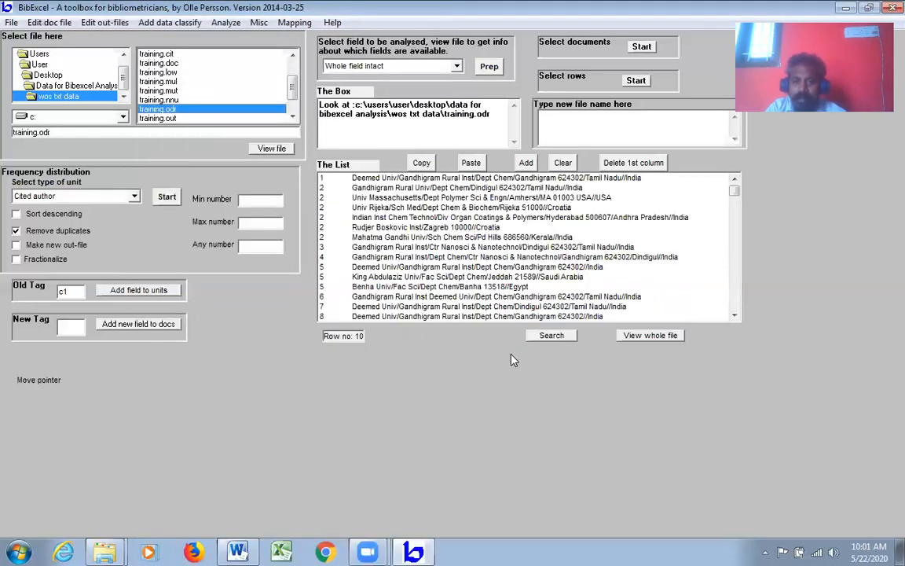
- Extract the Country unit from training.odr with duplicates removed, making a new out-file
mouse_move(330, 166)
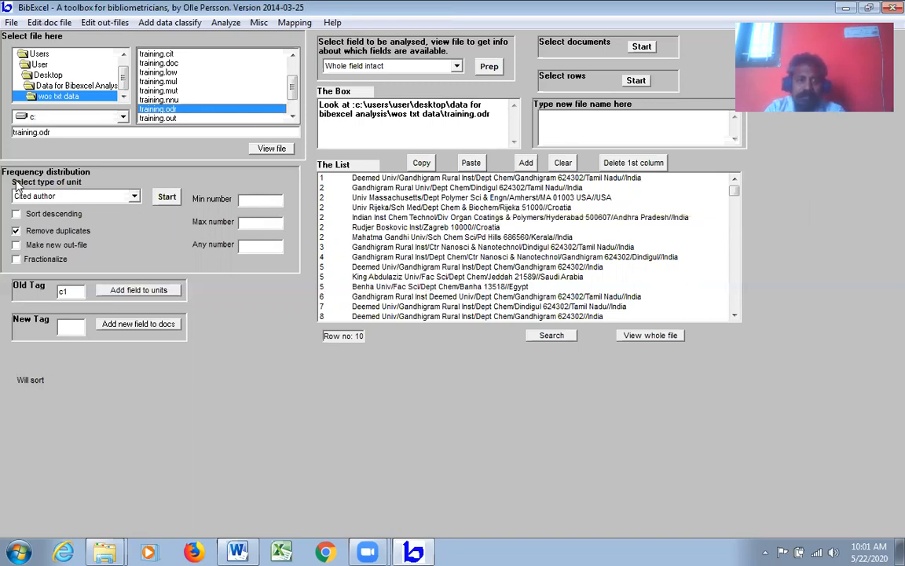
left_click(134, 197)
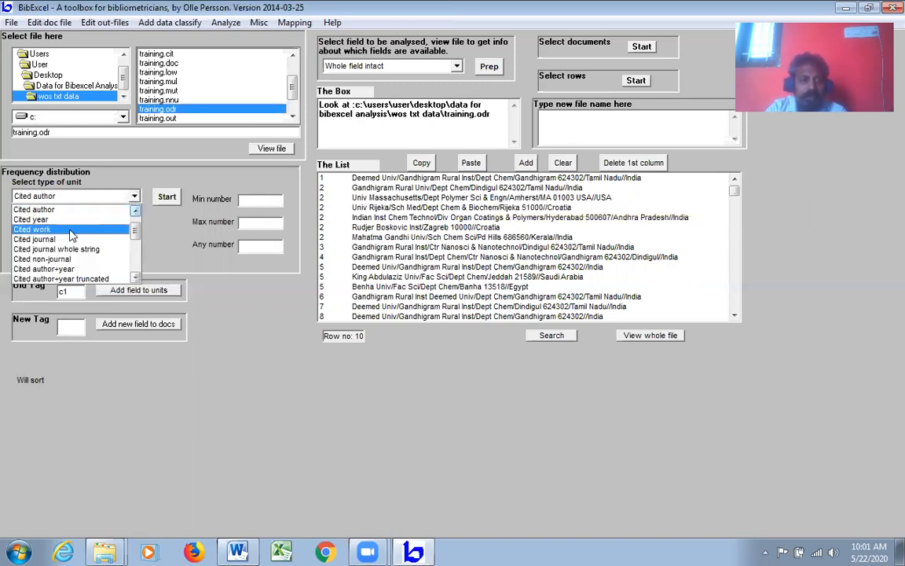
left_click(135, 279)
left_click(135, 278)
left_click(135, 279)
left_click(135, 279)
left_click(135, 279)
left_click(135, 279)
left_click(135, 279)
left_click(135, 279)
left_click(136, 279)
left_click(135, 279)
left_click(135, 279)
left_click(135, 279)
left_click(136, 279)
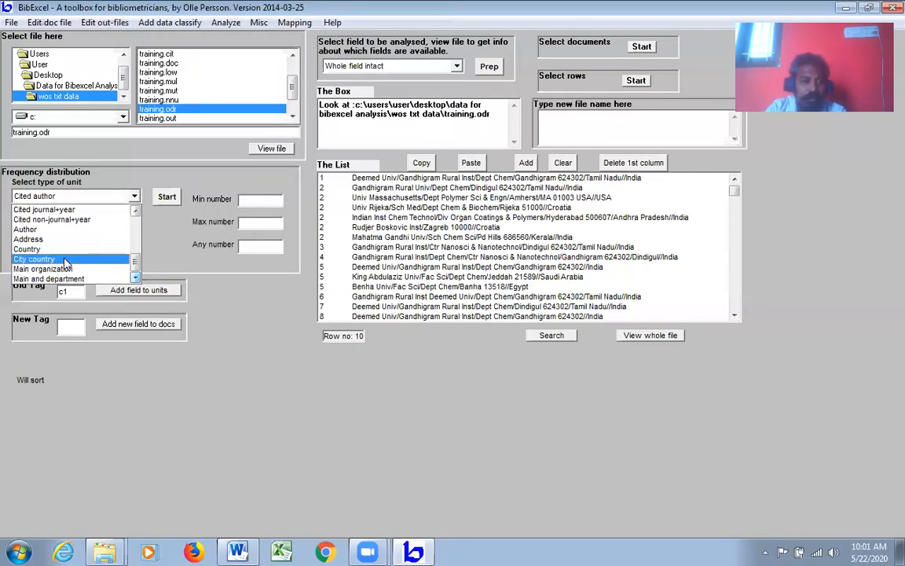
left_click(57, 225)
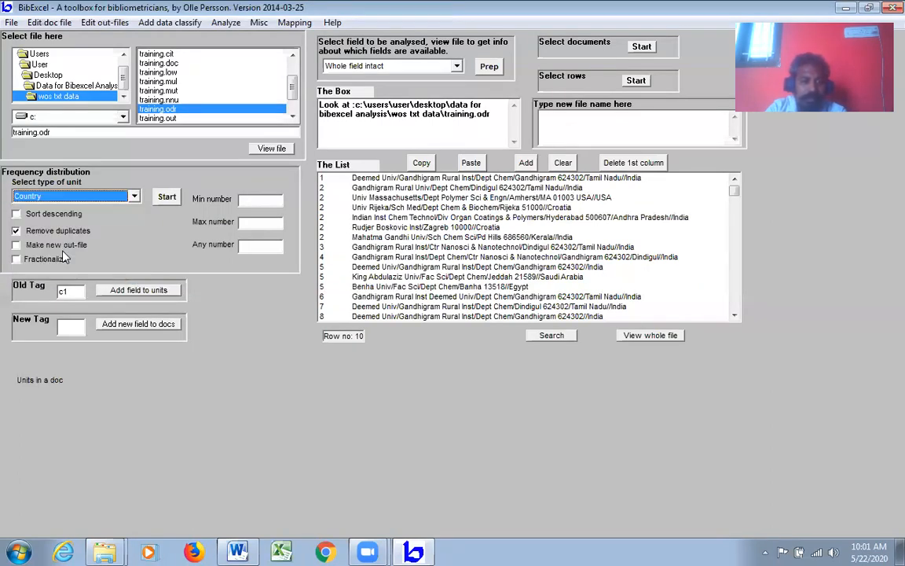
left_click(17, 245)
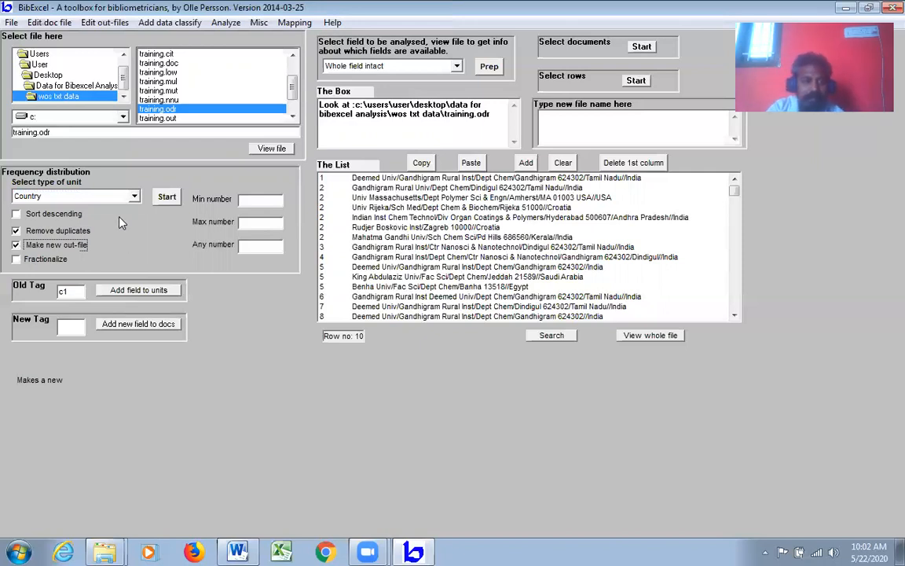
left_click(165, 197)
left_click(533, 322)
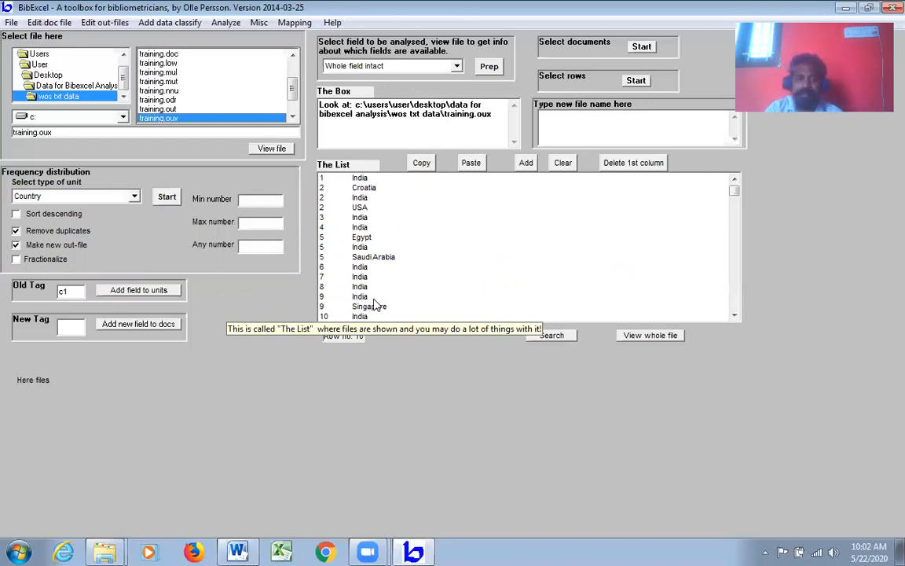
- Run a Whole string frequency distribution on training.oux, sorted descending, without removing duplicates or making a new out-file
left_click(16, 231)
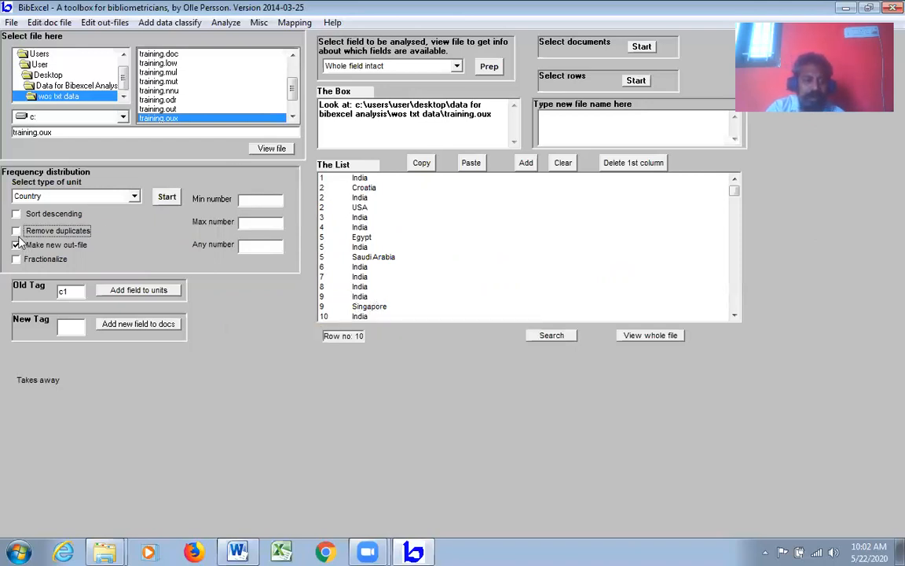
left_click(16, 245)
left_click(135, 196)
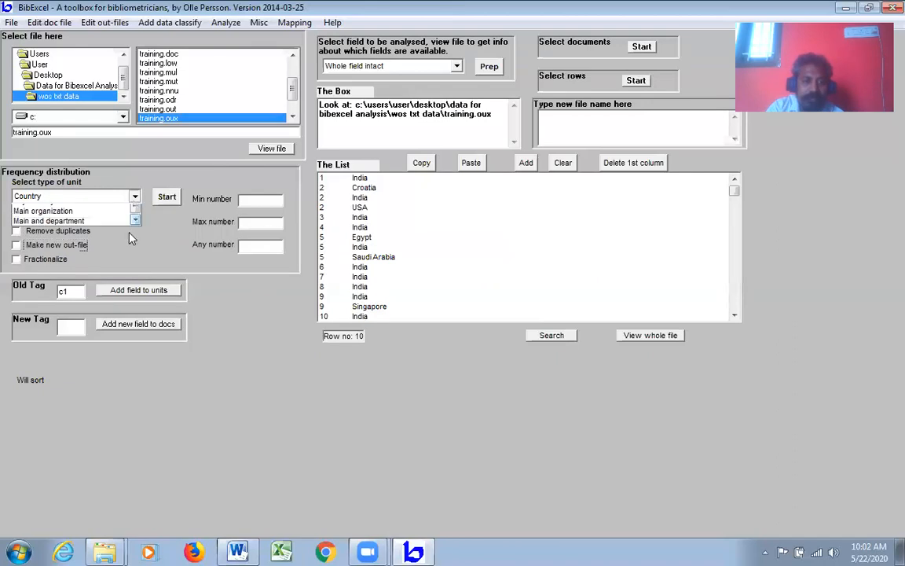
scroll(71, 236, "up", 5)
left_click(76, 210)
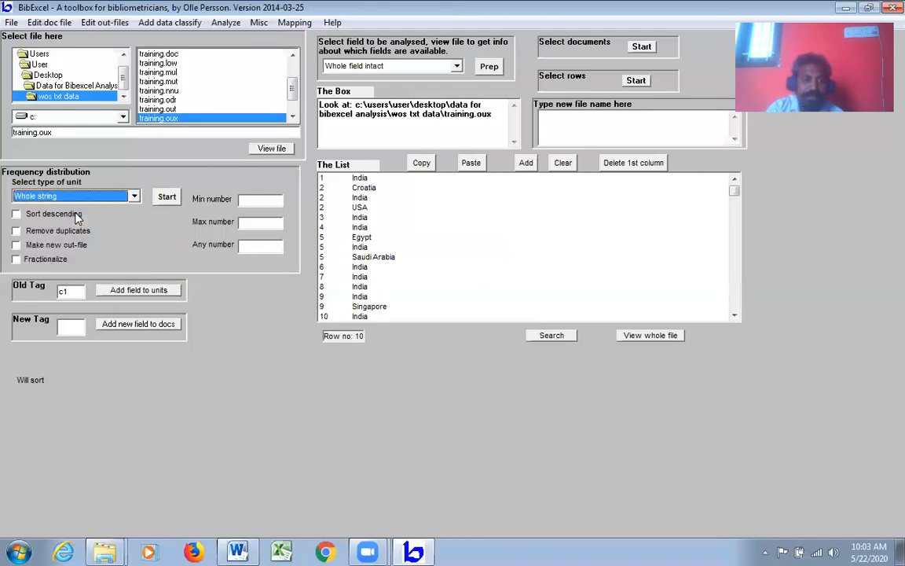
left_click(76, 215)
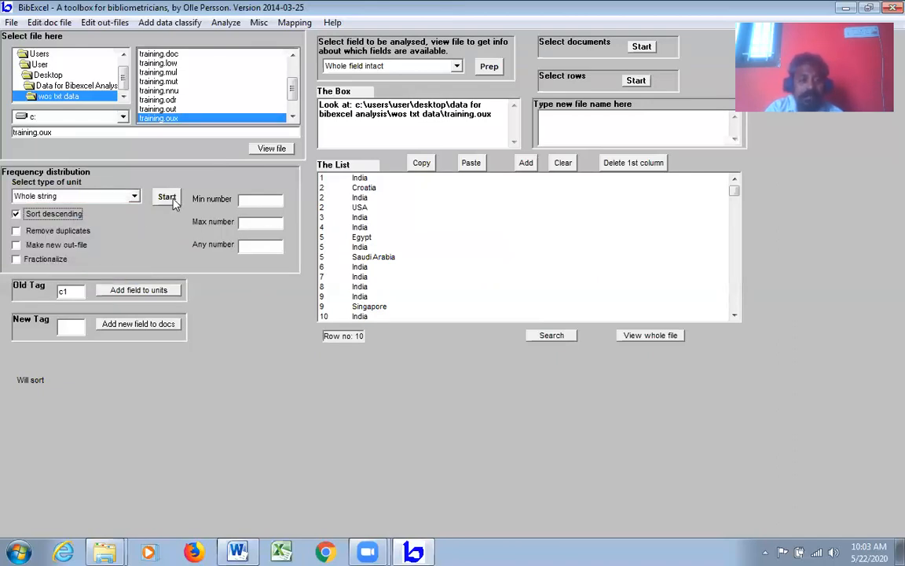
left_click(167, 197)
left_click(517, 345)
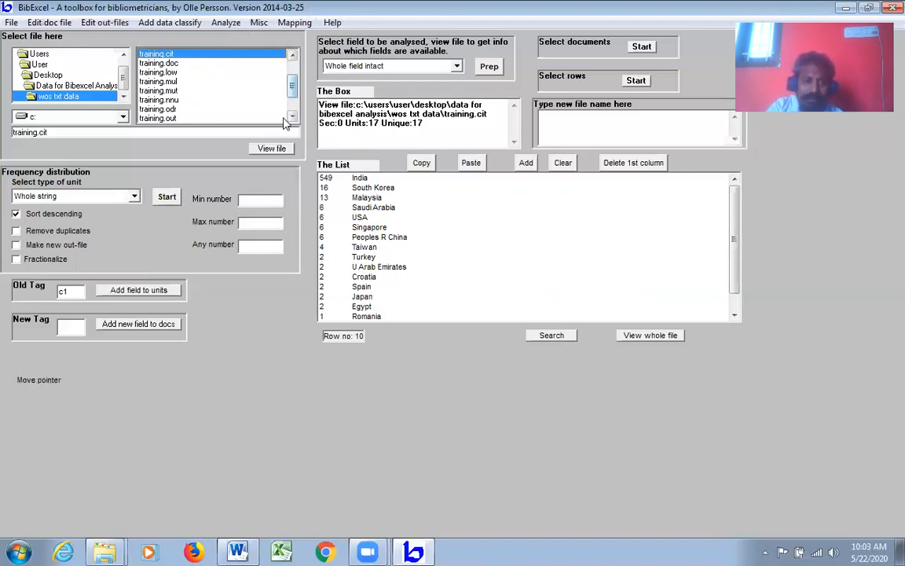
- View training.doc and prep its c1 tag again as Whole field intact into training.out
left_click(165, 63)
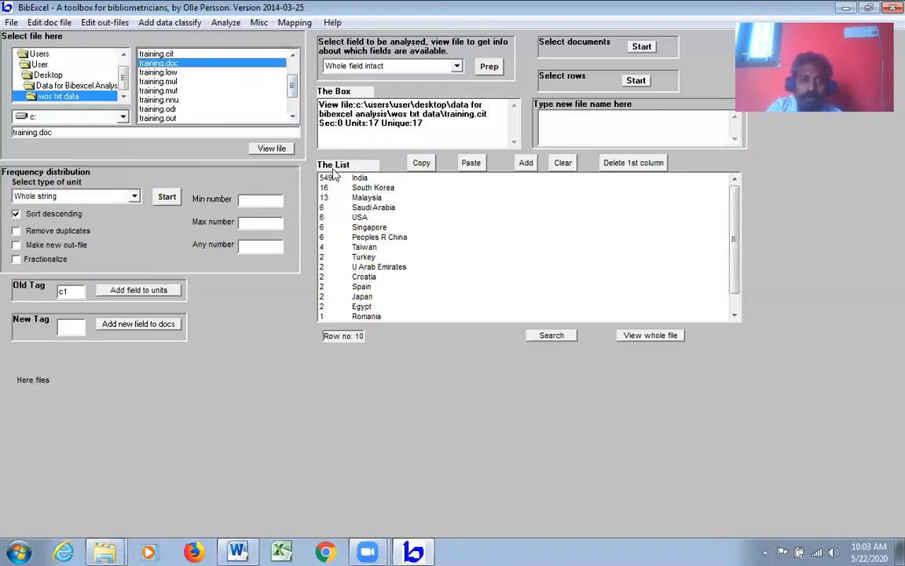
left_click(275, 151)
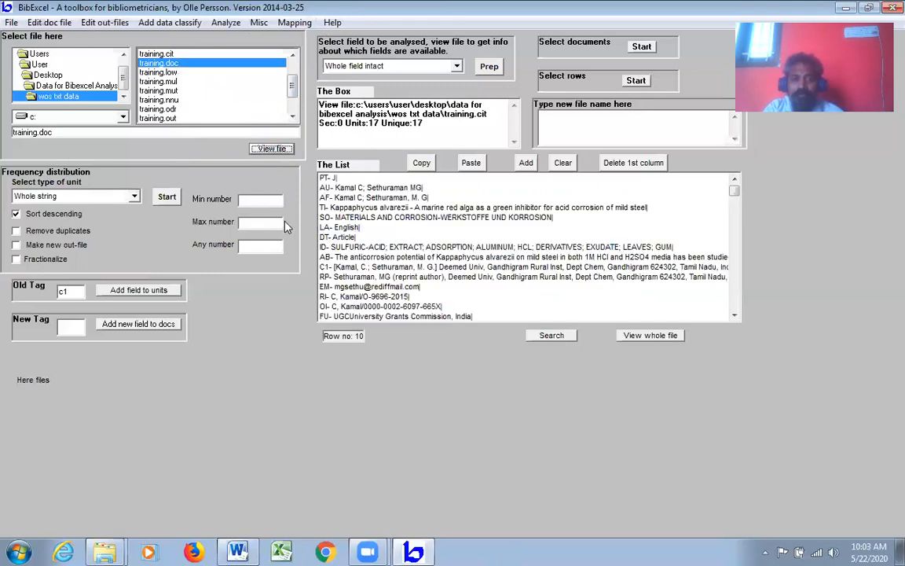
left_click(734, 315)
left_click(734, 316)
left_click(734, 315)
left_click(734, 315)
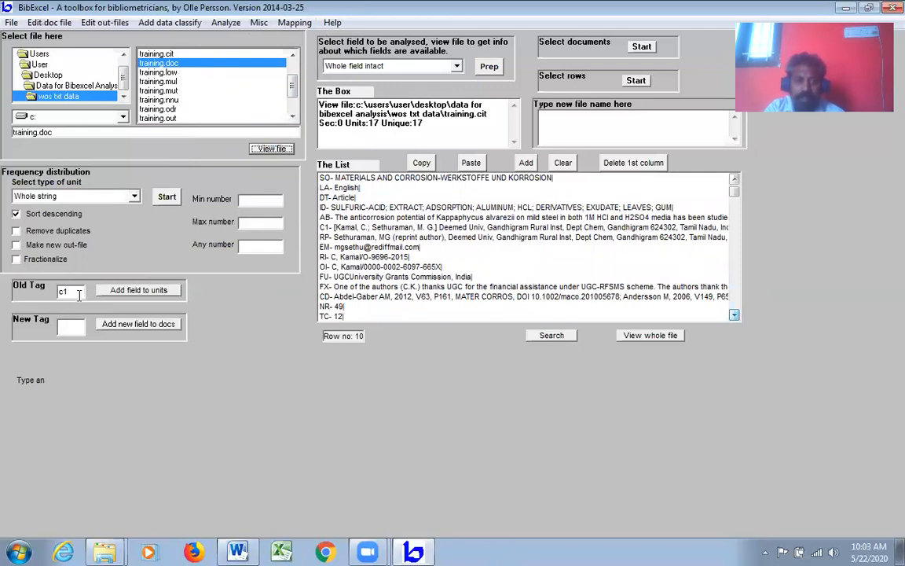
left_click(493, 68)
left_click(517, 348)
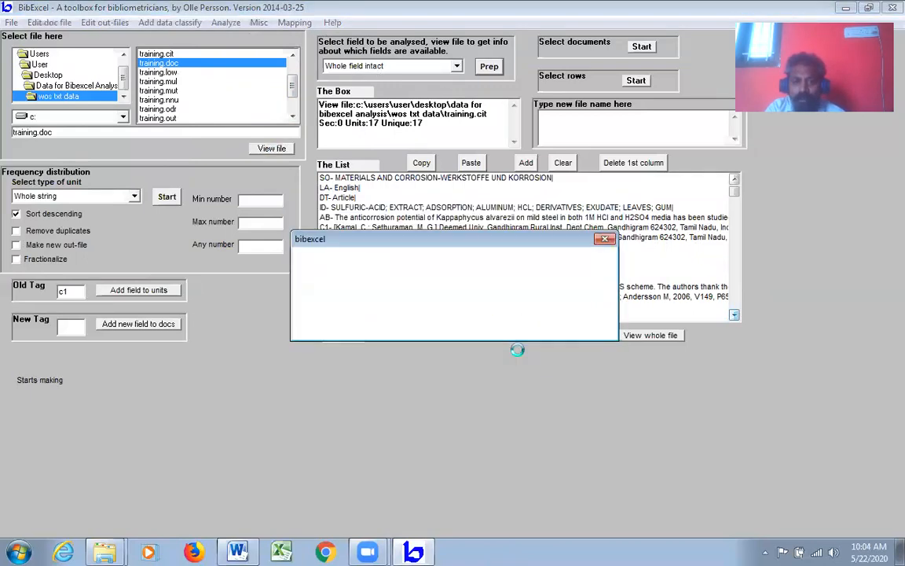
left_click(519, 322)
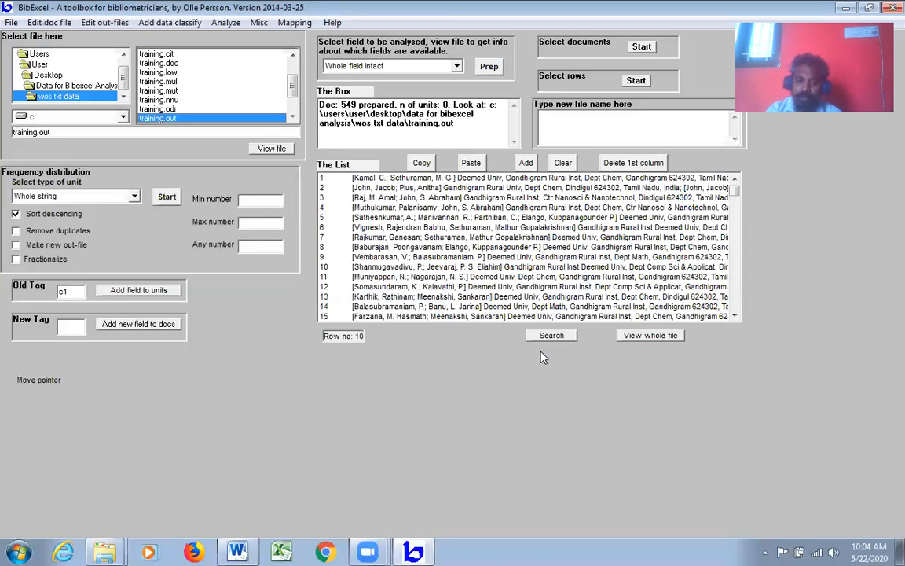
- Strip the bracket contents from the newly prepped training.out address fields
left_click(107, 27)
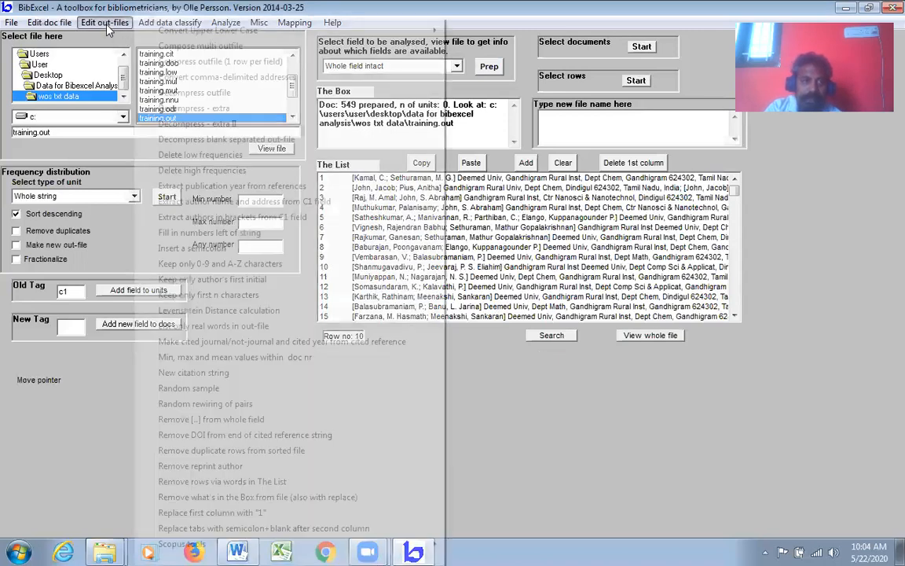
left_click(221, 421)
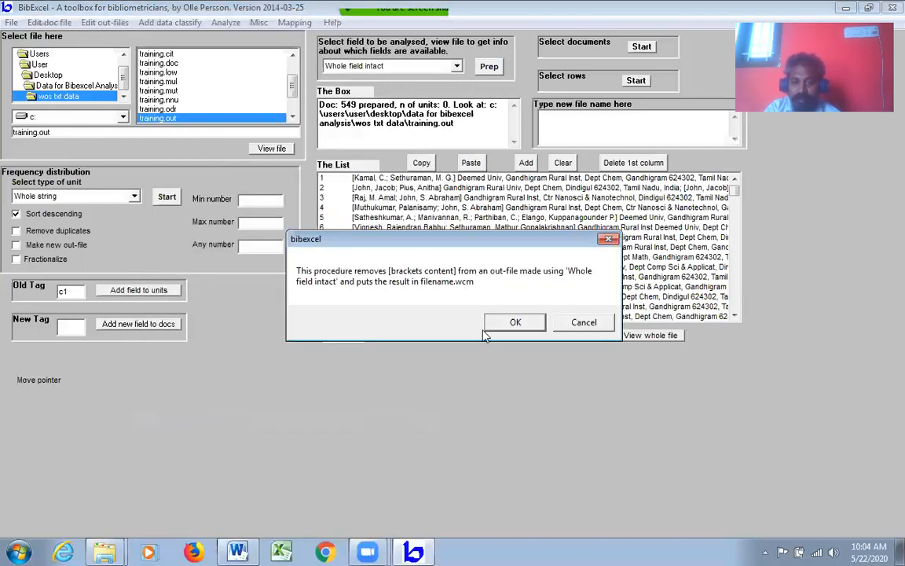
left_click(509, 325)
left_click(398, 319)
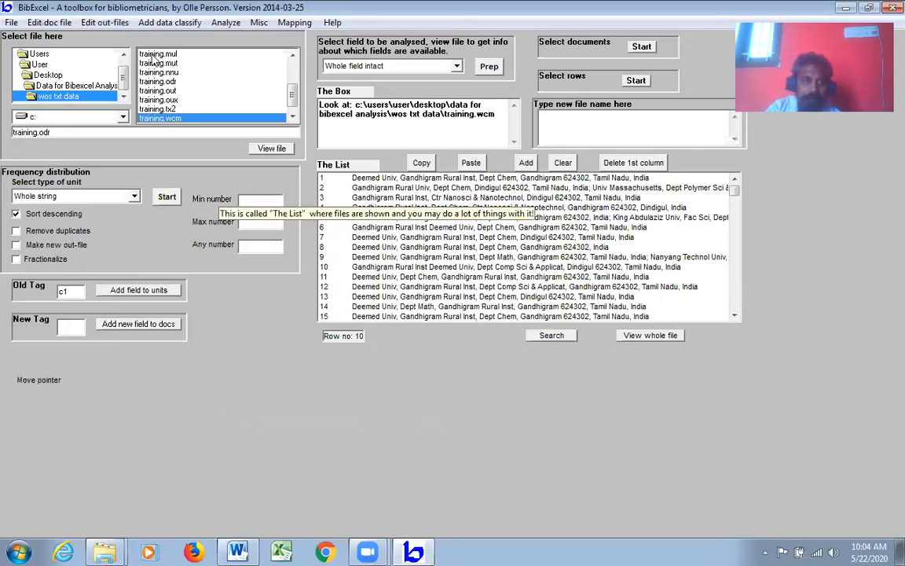
- Decompress the regenerated training.wcm so each semicolon-separated address gets its own row
left_click(105, 23)
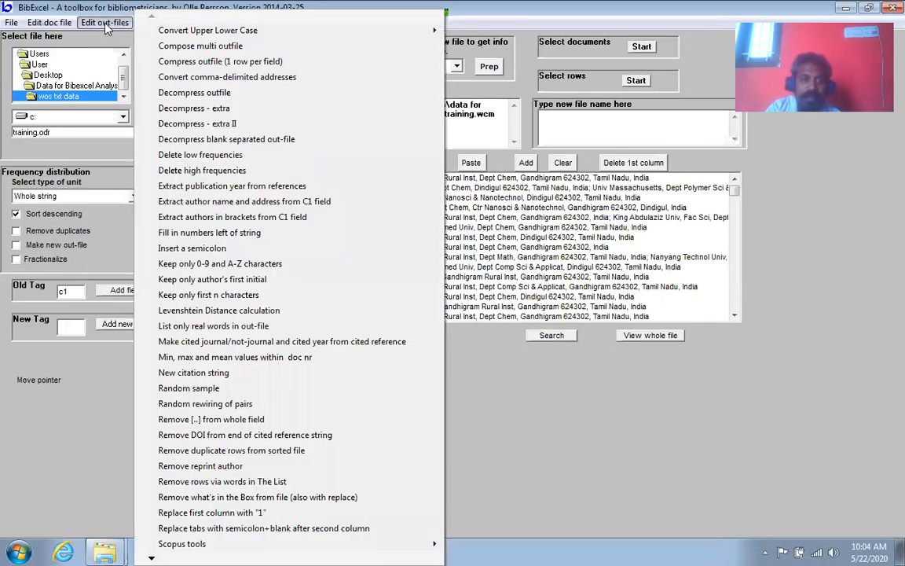
left_click(195, 93)
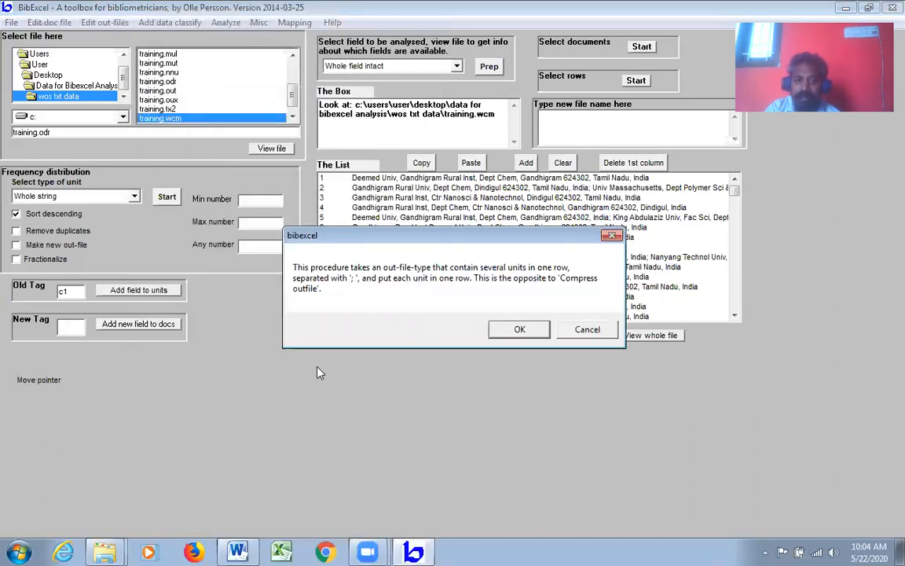
left_click(515, 330)
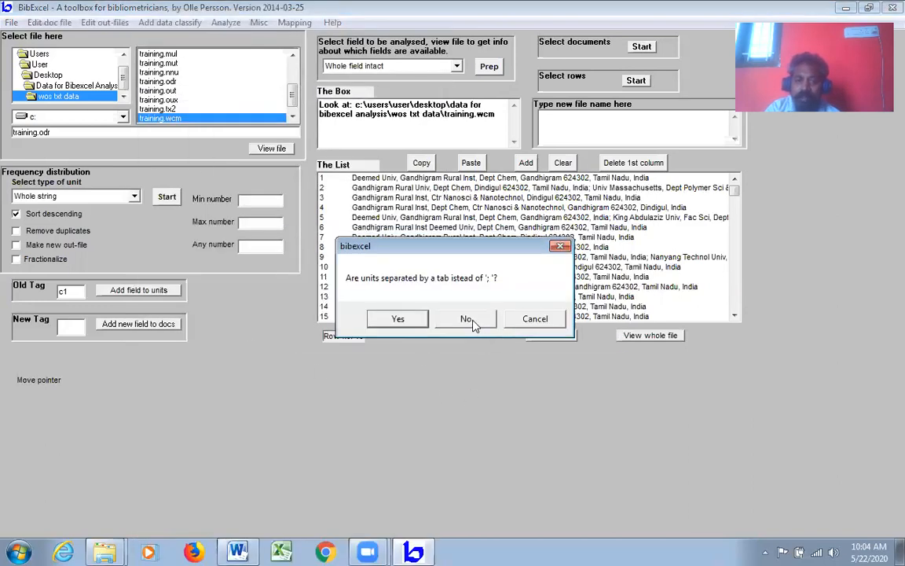
left_click(469, 321)
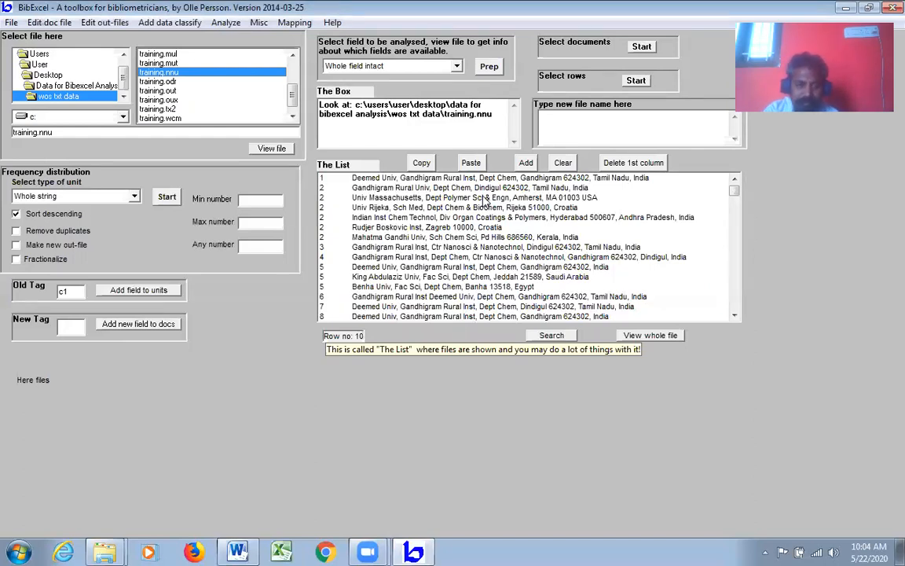
- Convert the comma-delimited addresses in training.nnu into slash-delimited address units
left_click(105, 23)
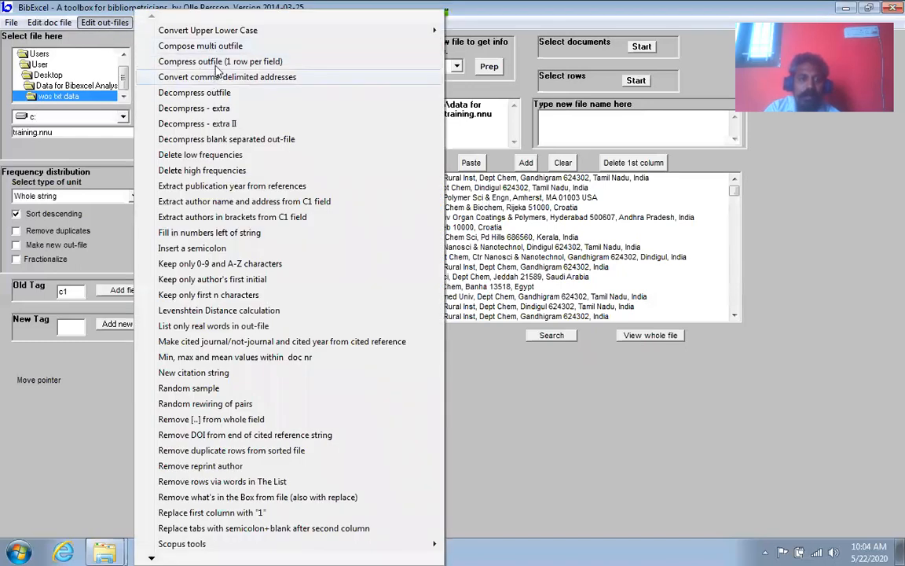
left_click(277, 76)
left_click(500, 349)
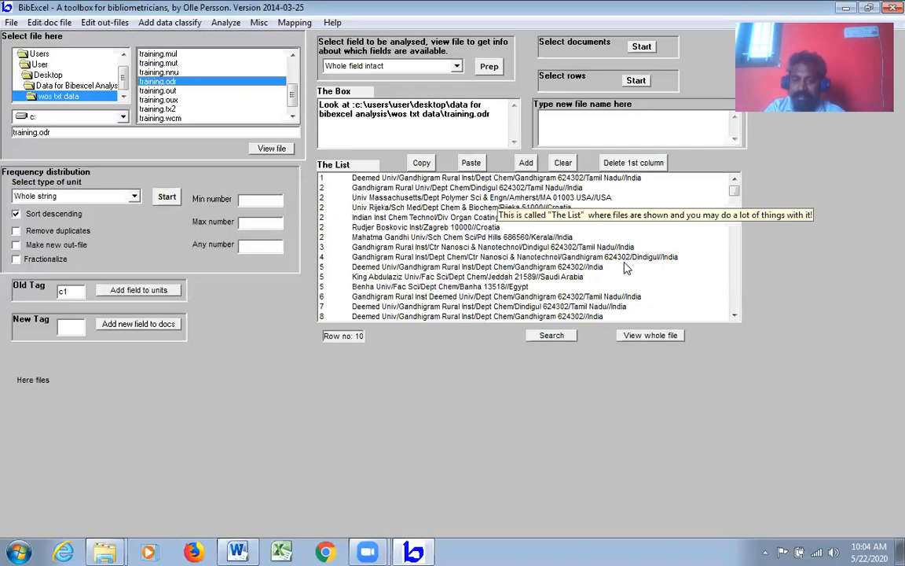
- Make a new out-file of Main organization units from training.odr, removing duplicates and without descending sorting
left_click(134, 197)
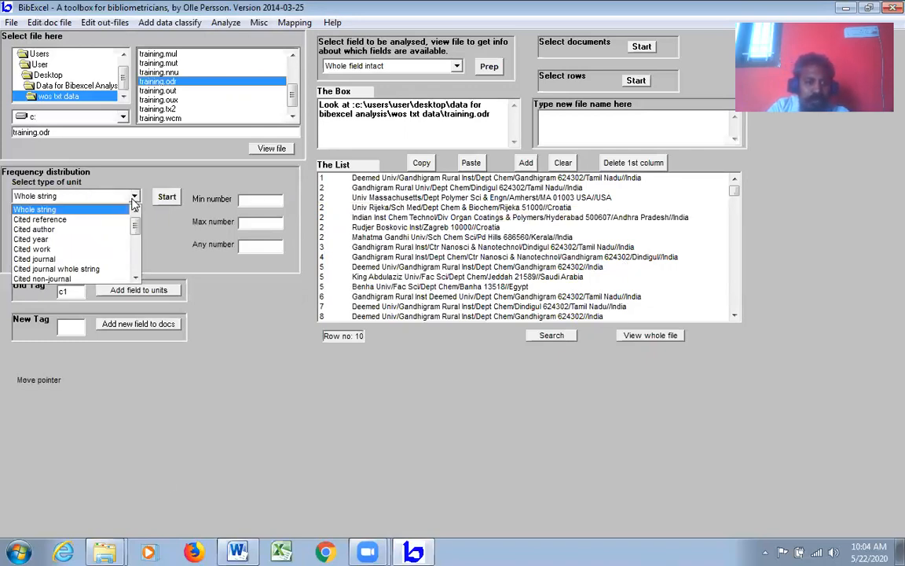
left_click(136, 277)
left_click_drag(136, 278, 136, 277)
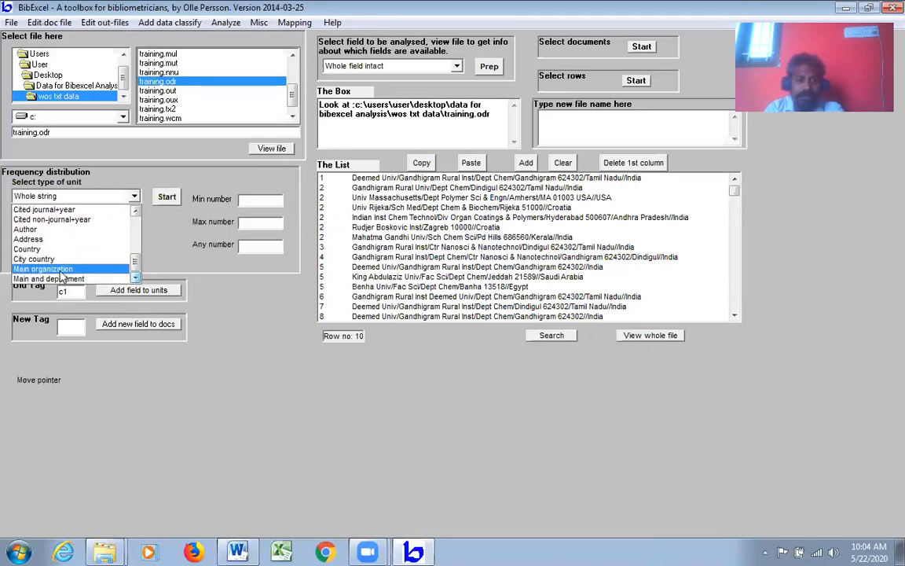
left_click(60, 271)
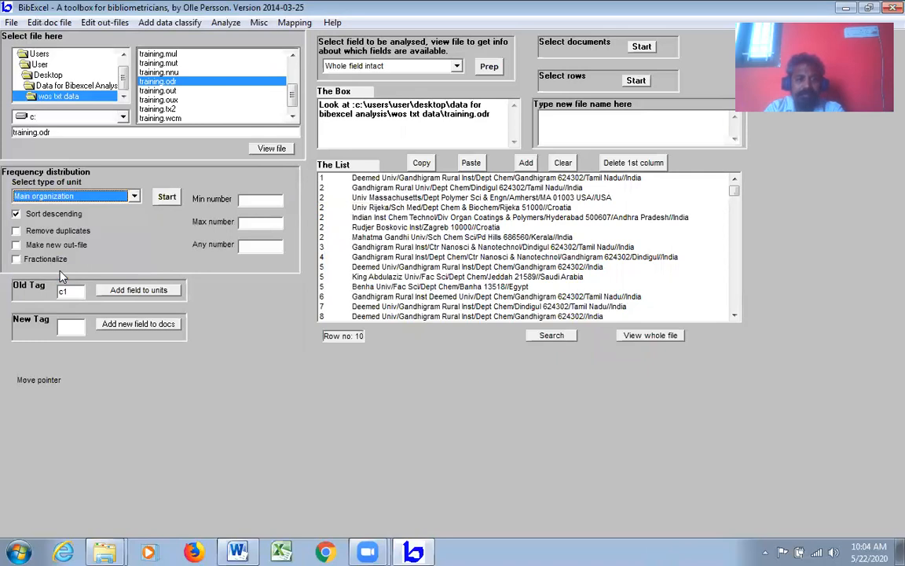
left_click(17, 214)
left_click(16, 231)
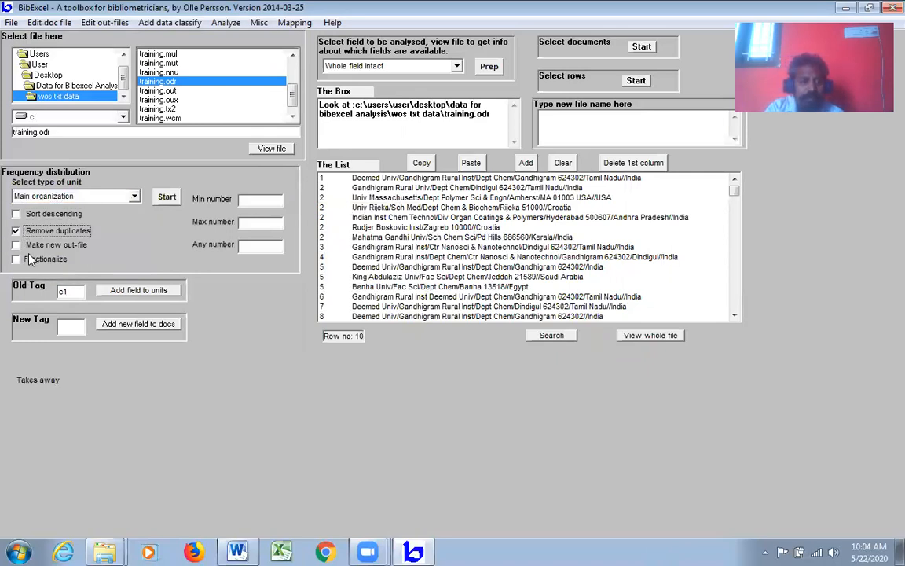
left_click(17, 245)
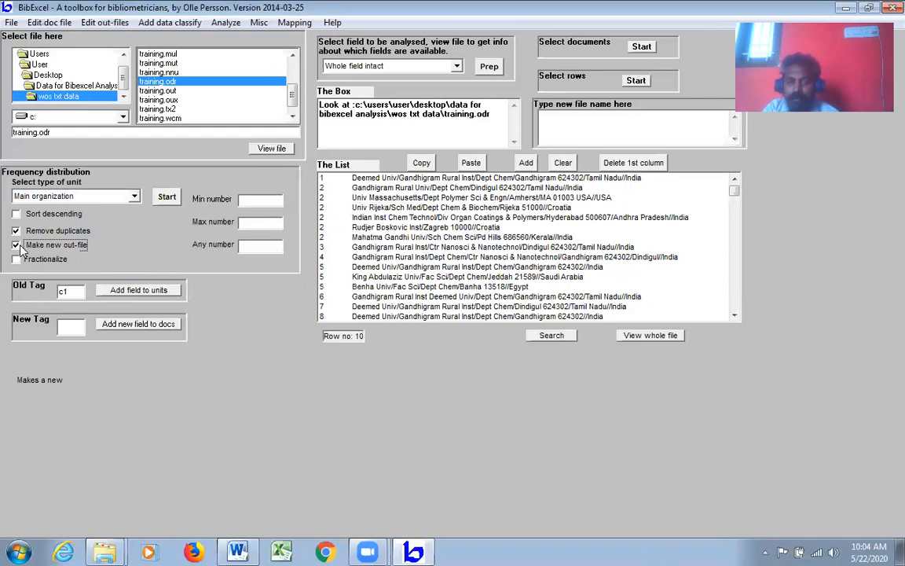
left_click(166, 197)
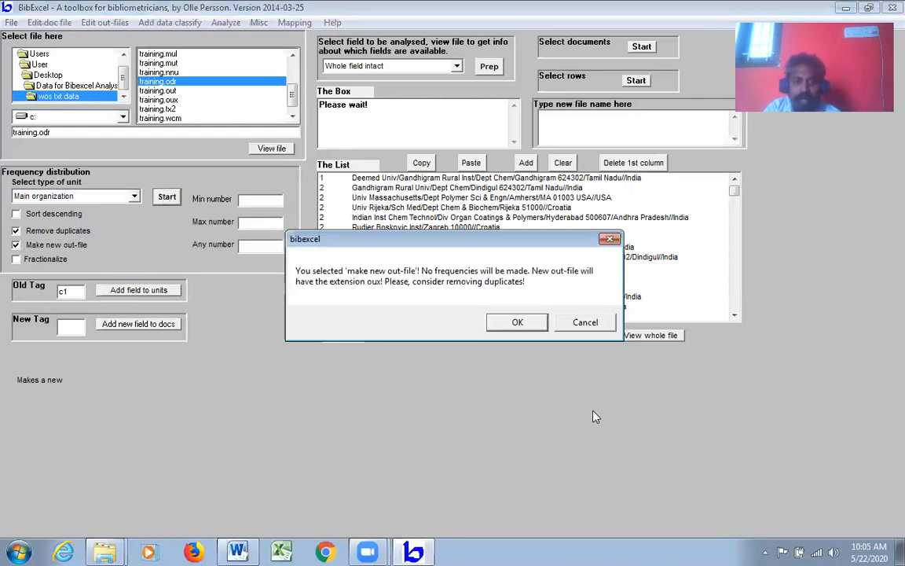
left_click(517, 323)
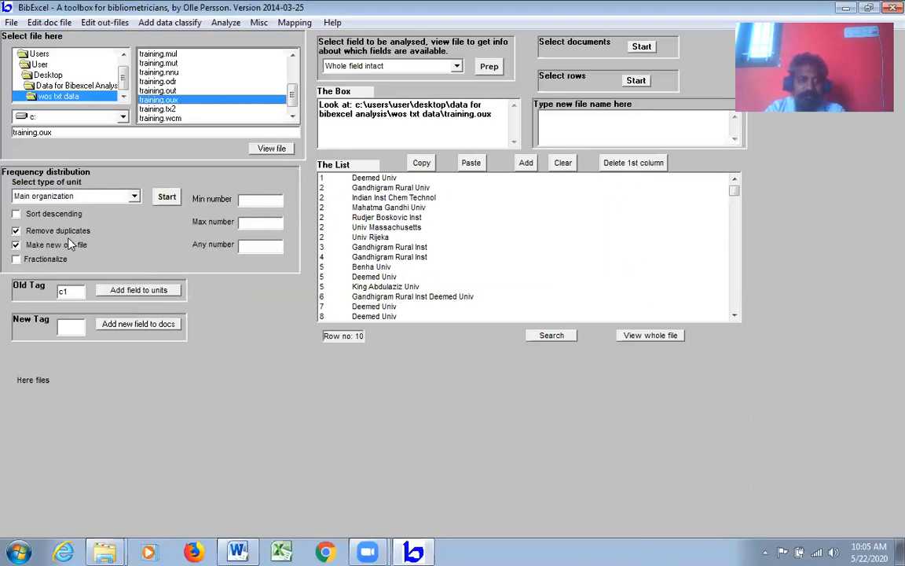
- Run a Whole string frequency distribution on training.oux, sorted descending, keeping duplicates and making no new out-file
left_click(15, 230)
left_click(16, 244)
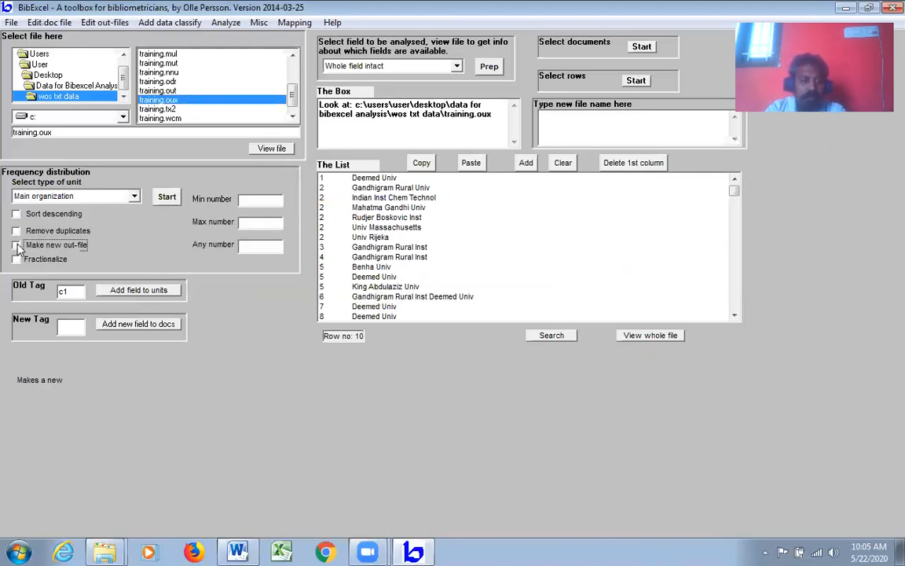
left_click(134, 197)
scroll(63, 236, "up", 5)
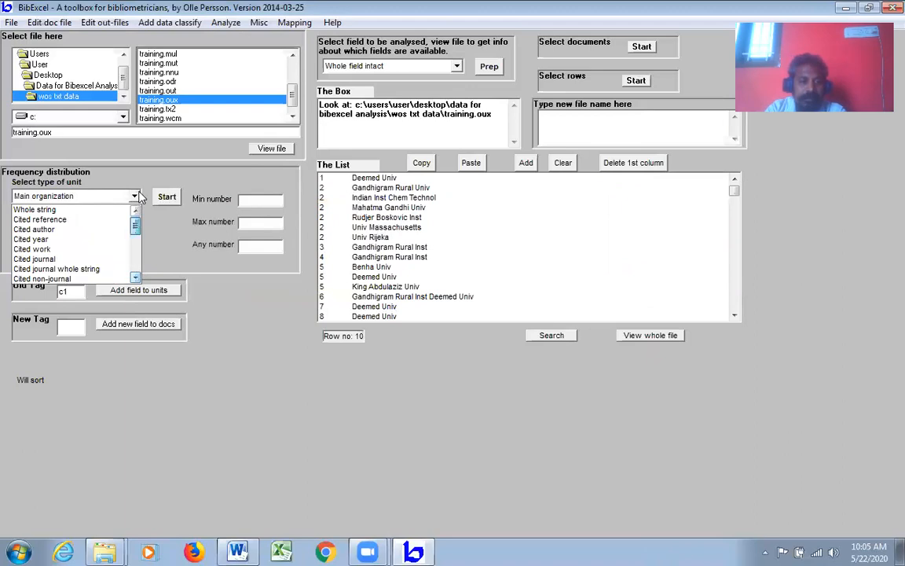
left_click(58, 211)
left_click(34, 217)
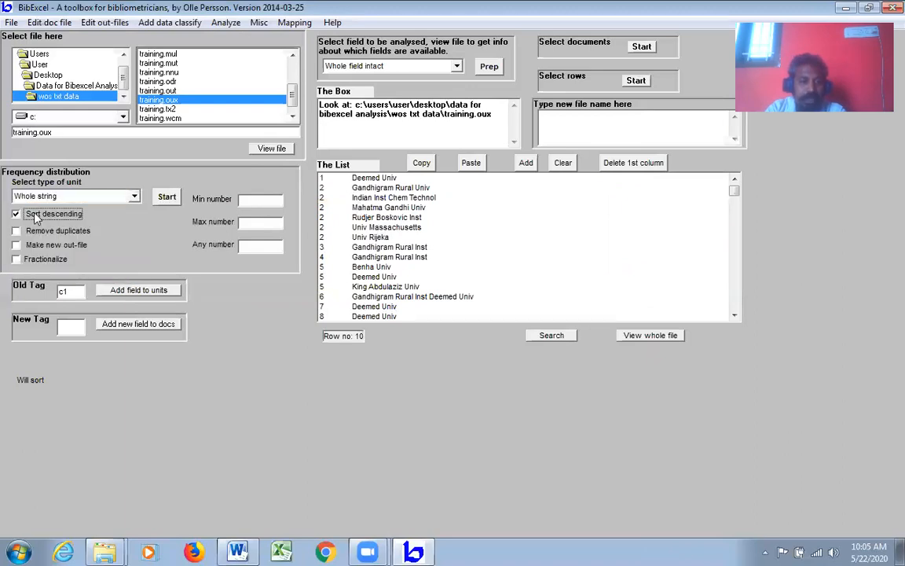
left_click(161, 199)
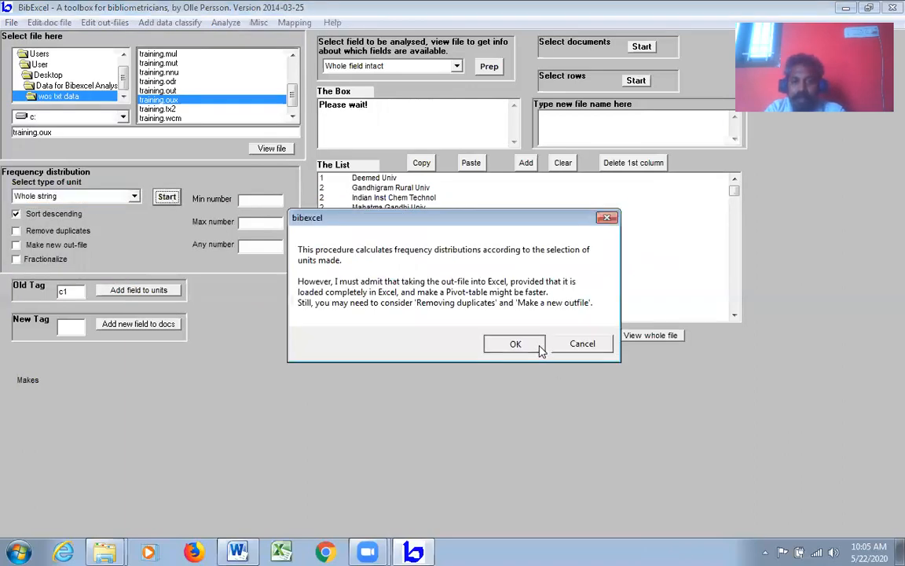
left_click(515, 343)
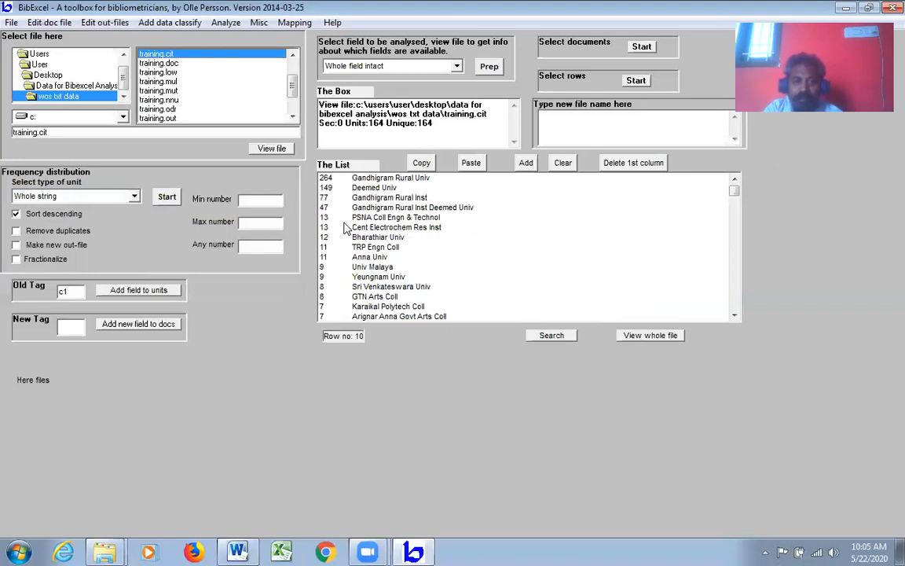
- Examine the highest-ranked institutions and their name variants in the main organization frequency list
left_click_drag(344, 178, 385, 209)
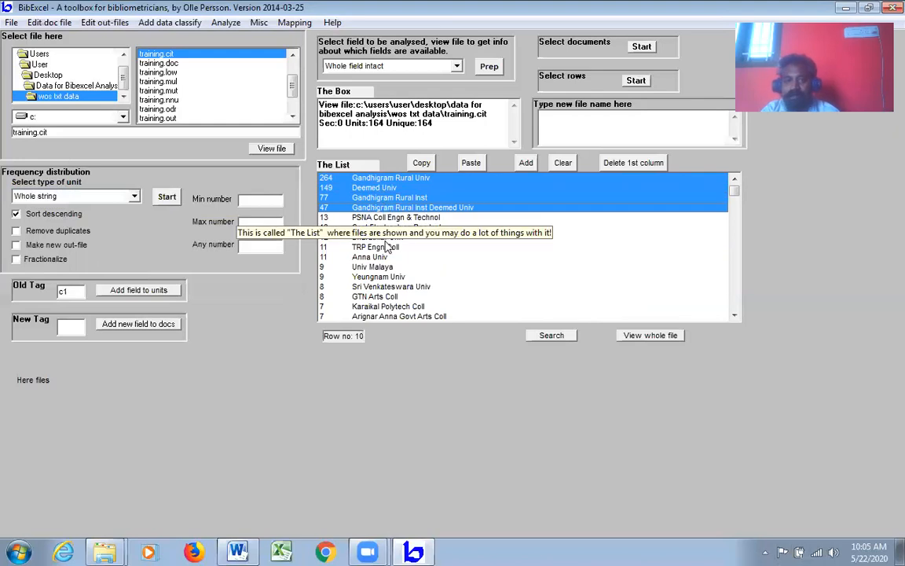
left_click(376, 219)
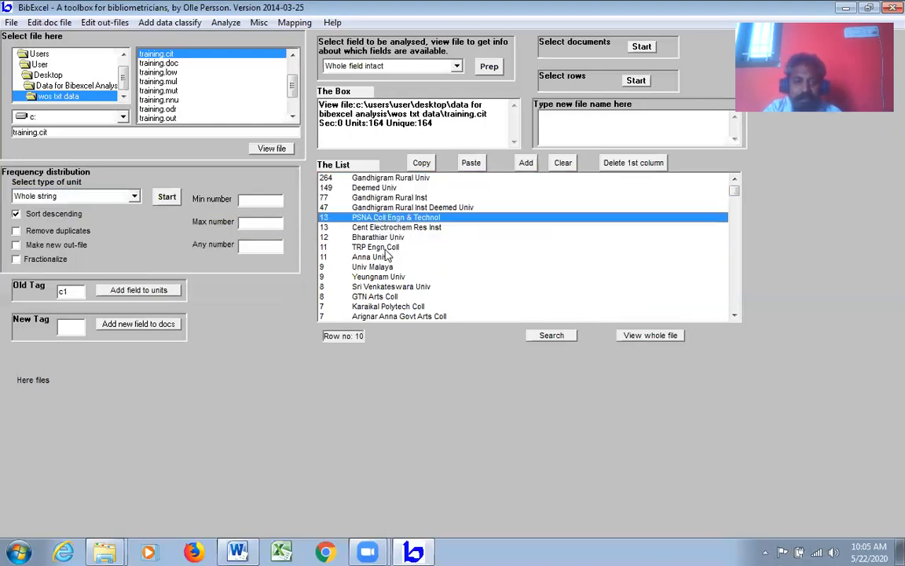
left_click(342, 236)
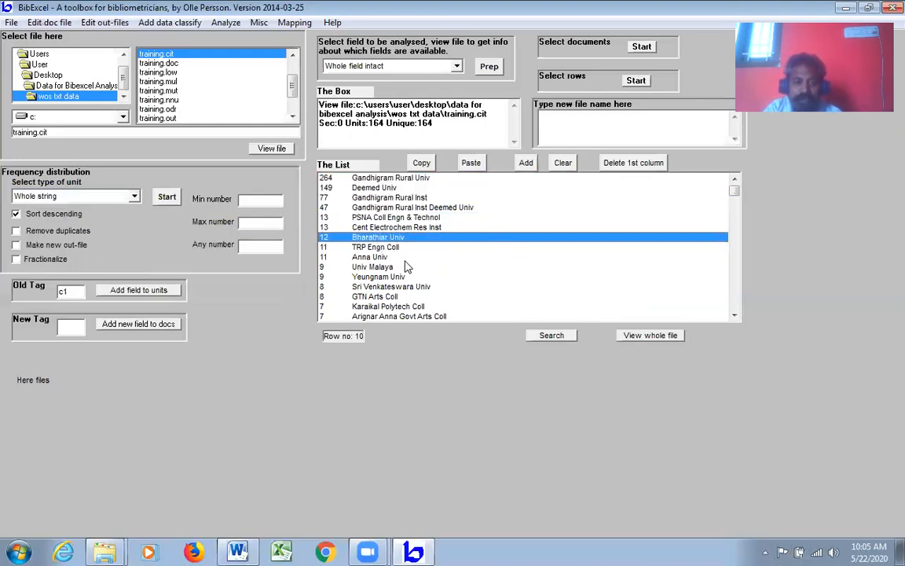
left_click(371, 258)
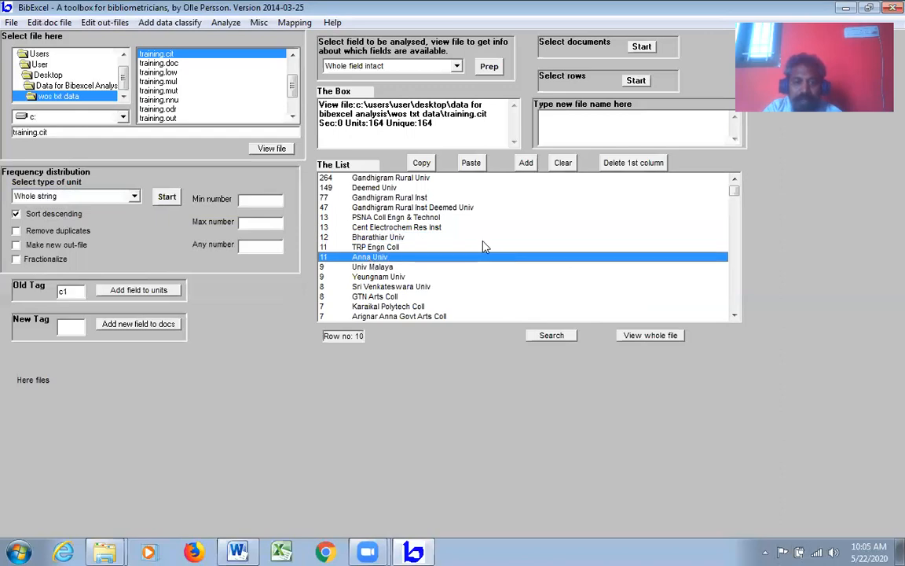
left_click(389, 297)
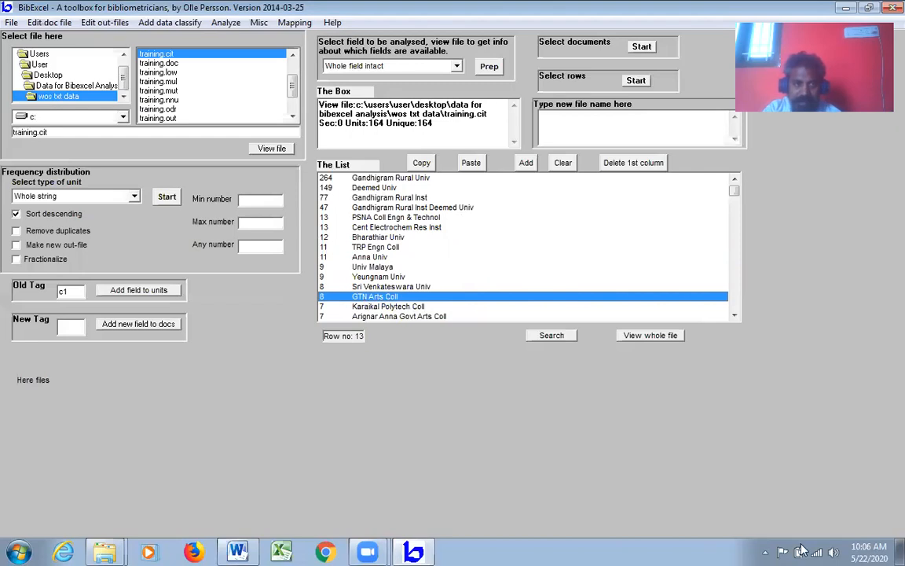
- View training.doc and locate the CD cited-references tag in its first record
left_click(174, 65)
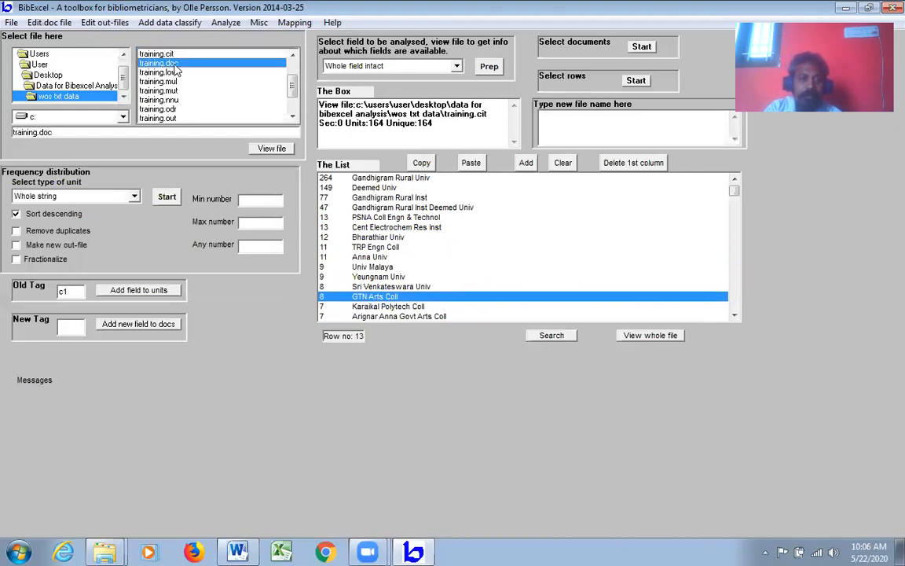
left_click(271, 150)
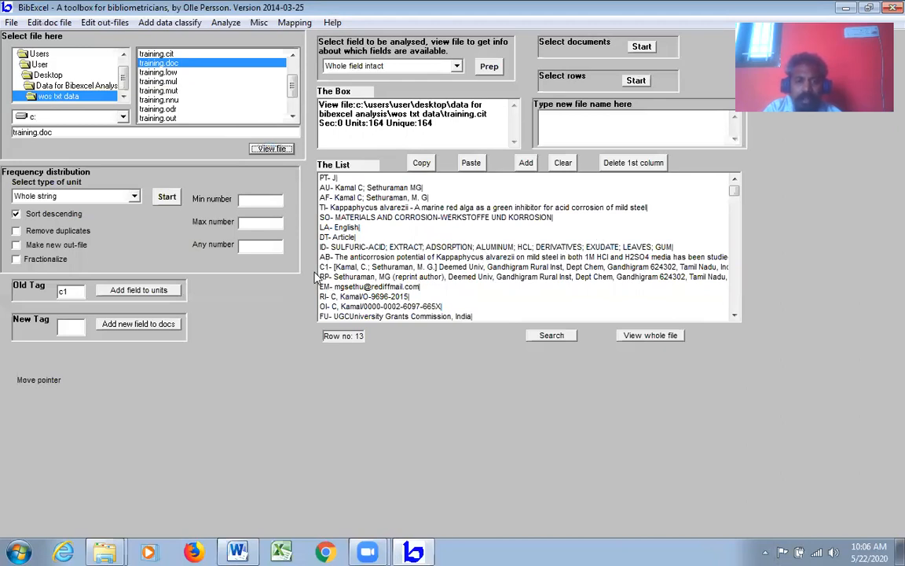
left_click(735, 316)
left_click(735, 316)
left_click(736, 316)
left_click(736, 316)
left_click(736, 316)
left_click(736, 316)
left_click(736, 316)
left_click(736, 316)
left_click(735, 316)
left_click(735, 315)
left_click(735, 316)
left_click(735, 186)
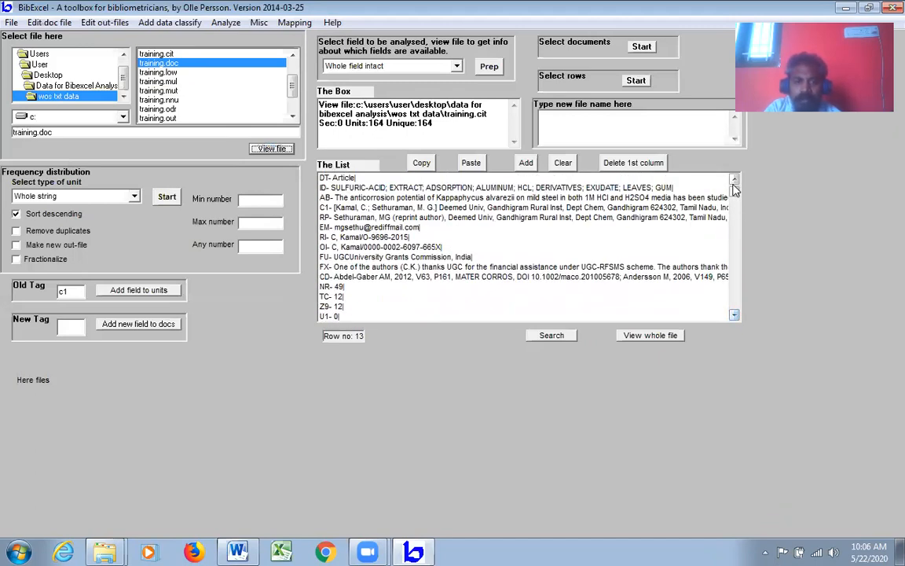
- Prep the cd tag of training.doc as Whole field intact into training.out
left_click_drag(72, 291, 39, 302)
type("cd")
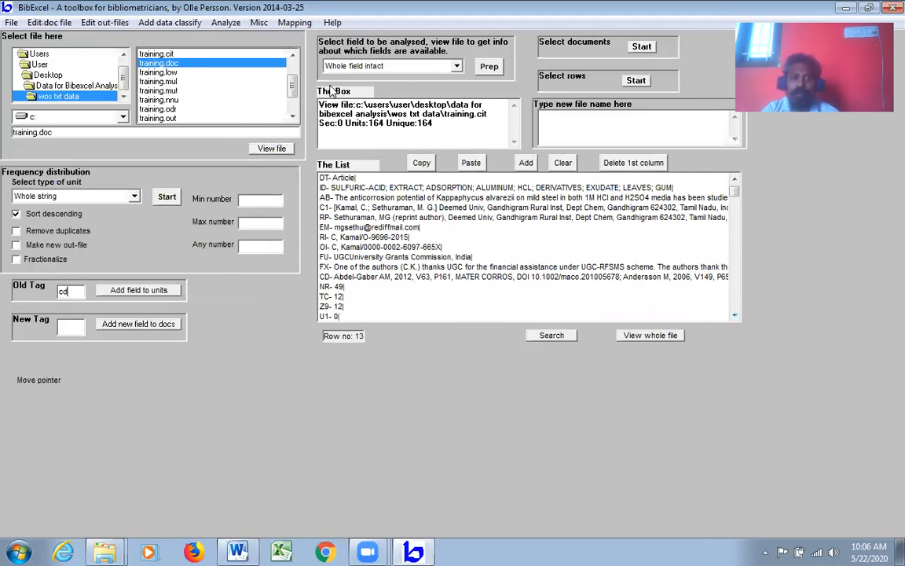
left_click(489, 68)
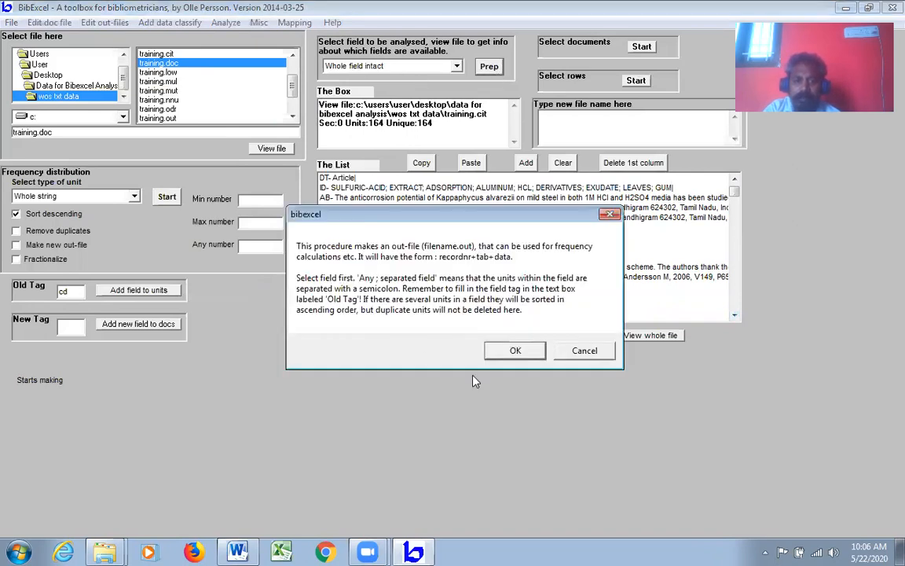
left_click(528, 355)
left_click(521, 321)
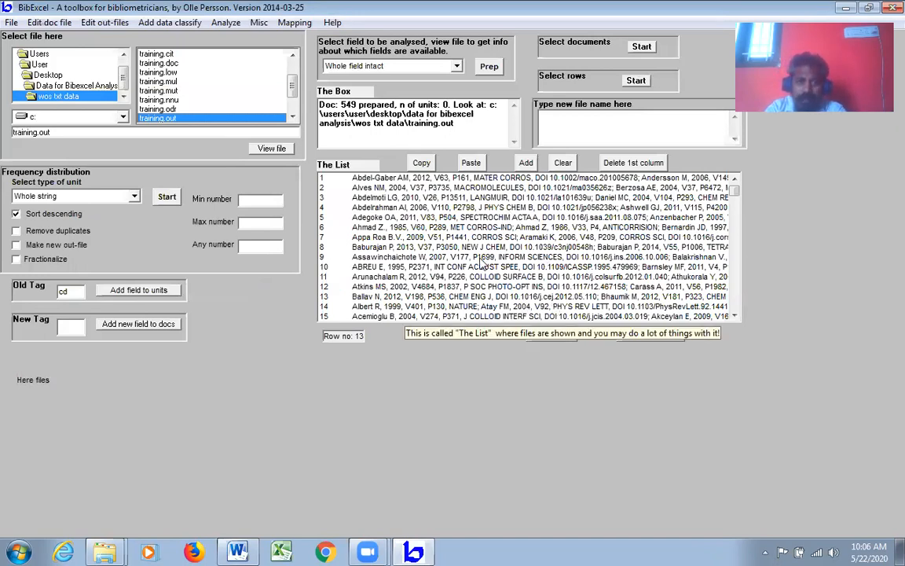
- Run a Cited author frequency distribution on training.out without descending sorting
left_click(100, 220)
left_click(134, 197)
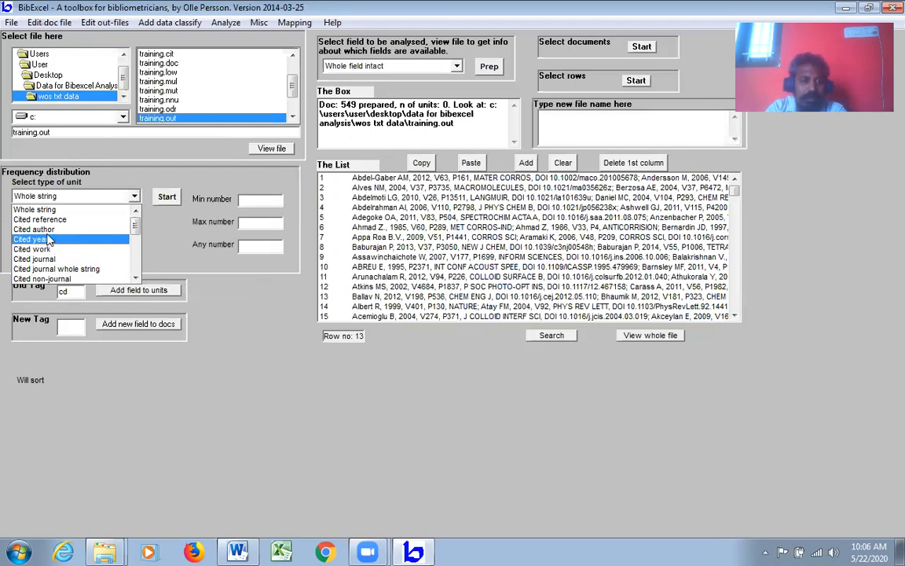
left_click(35, 228)
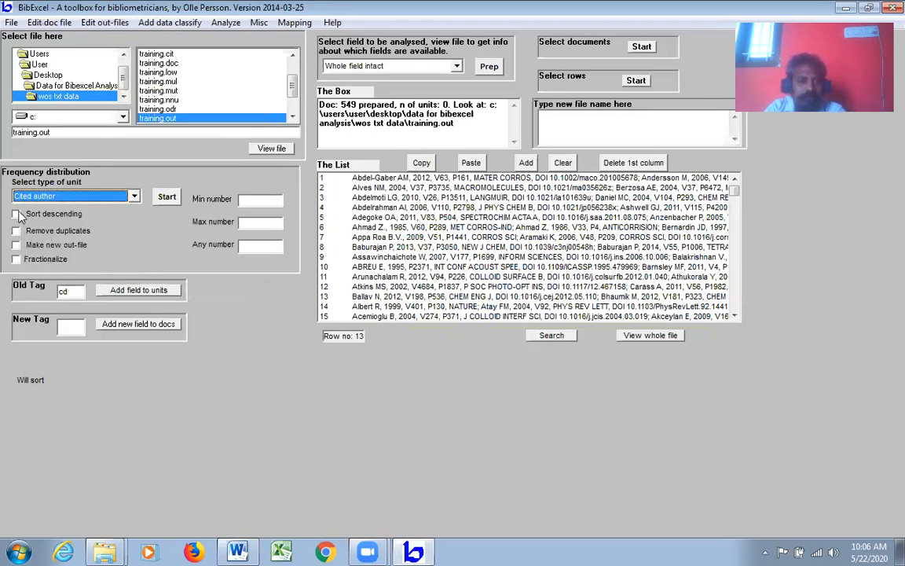
left_click(166, 198)
left_click(515, 342)
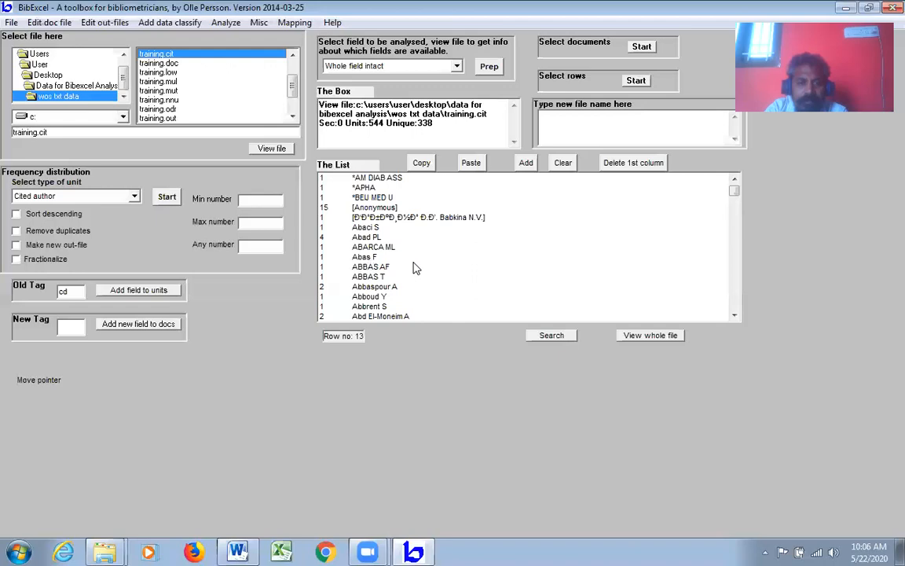
- Look through the cited-author frequency list and the available data files
scroll(663, 281, "down", 2)
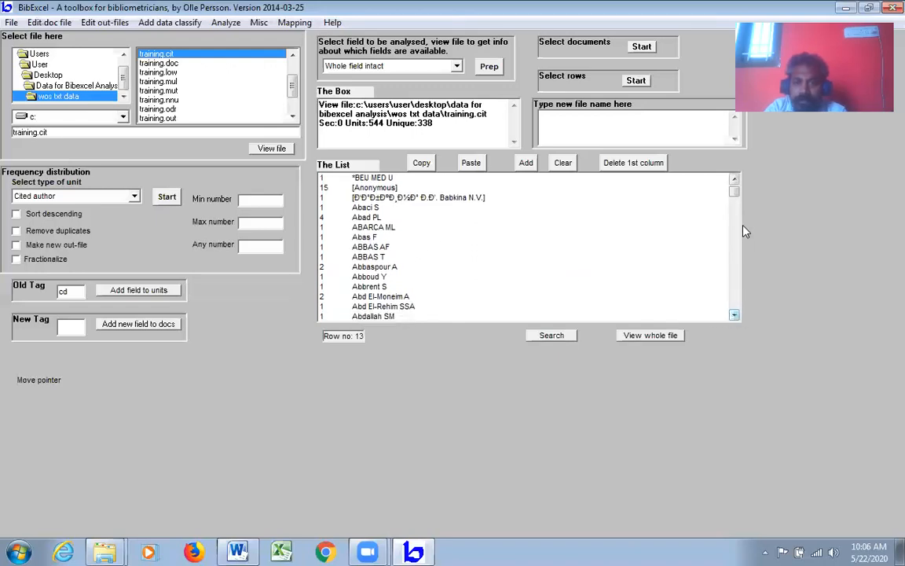
left_click_drag(737, 200, 736, 223)
left_click_drag(734, 246, 735, 196)
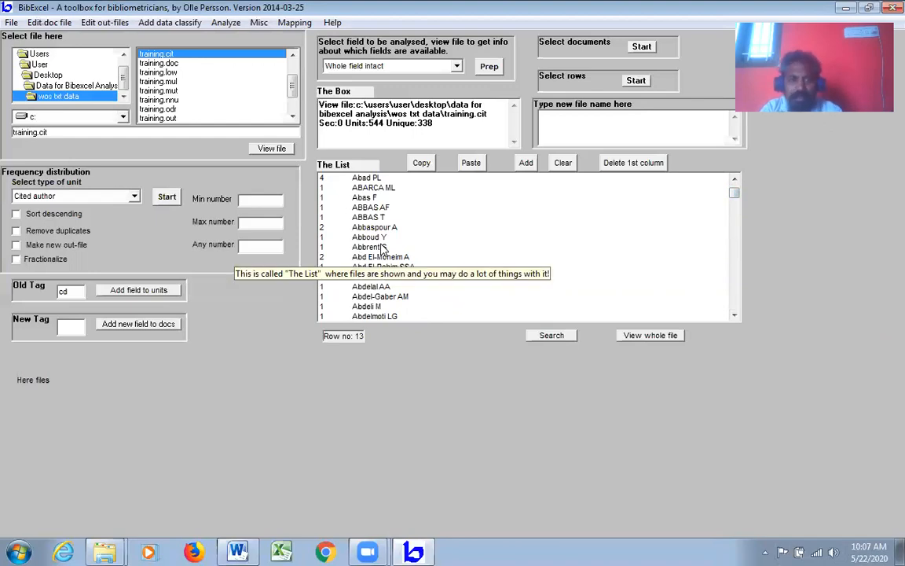
left_click_drag(292, 88, 291, 74)
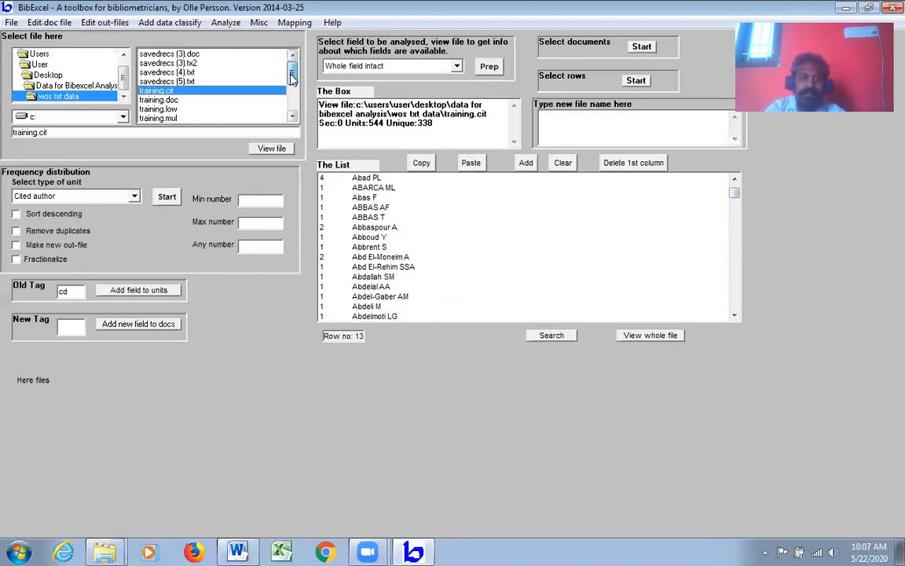